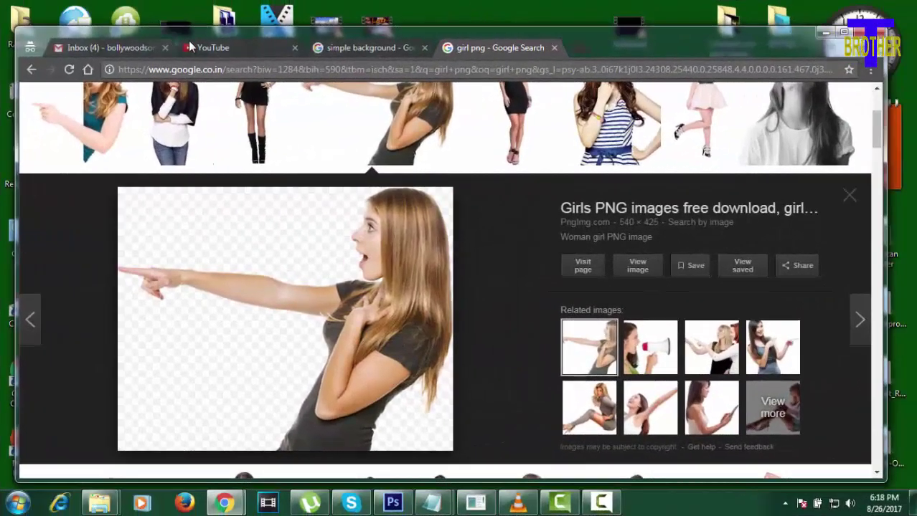
Switch from the Google Images 'girl png' results to the YouTube home page tab
click(228, 49)
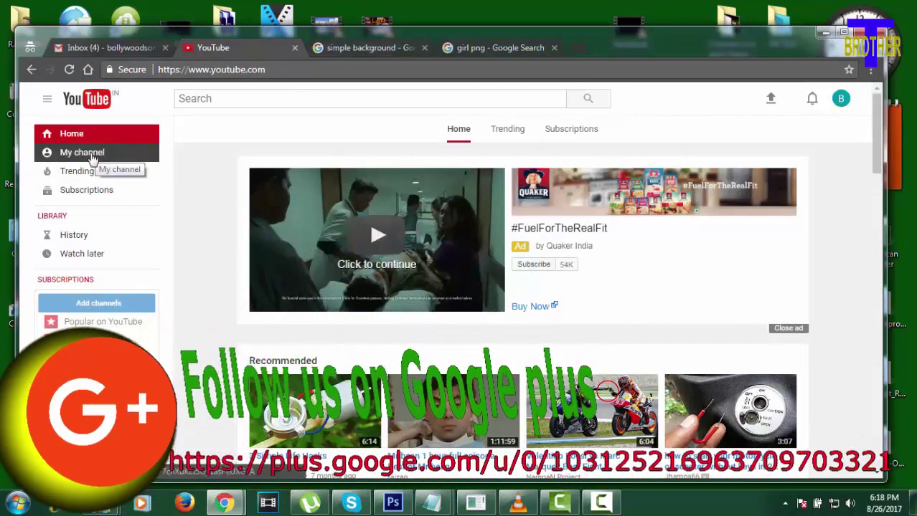
From My channel, start editing the channel art and open the 'Create or edit channel art' help article
click(92, 157)
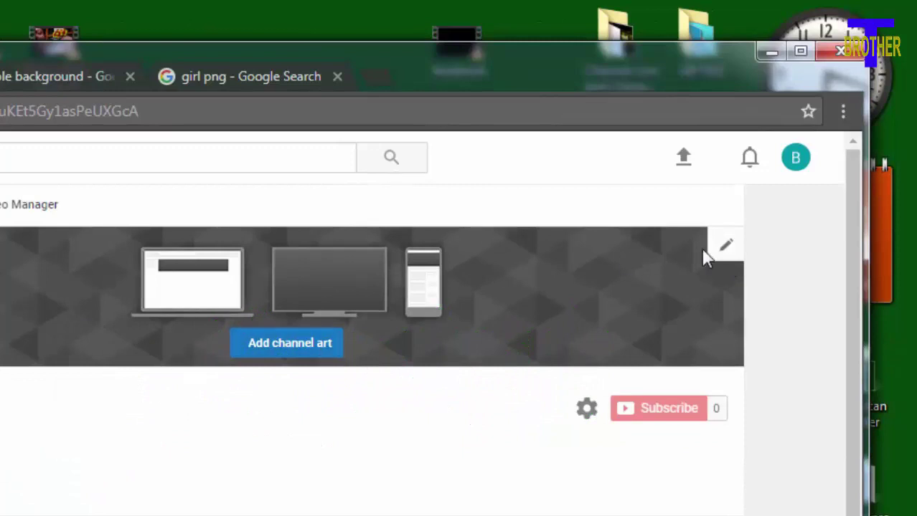
click(727, 249)
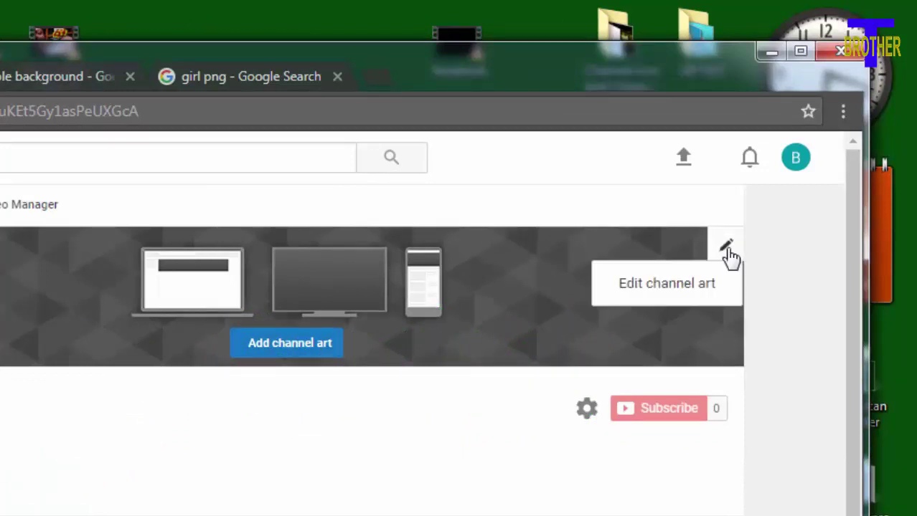
click(680, 292)
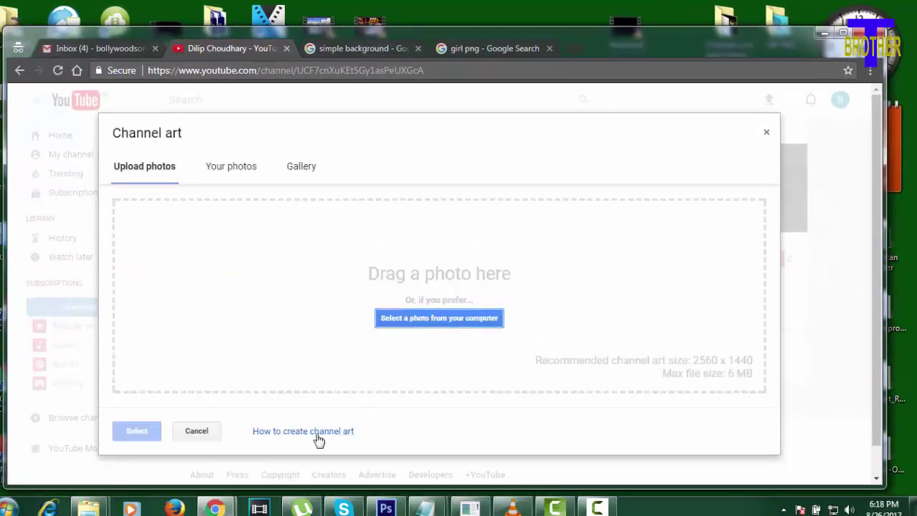
click(324, 435)
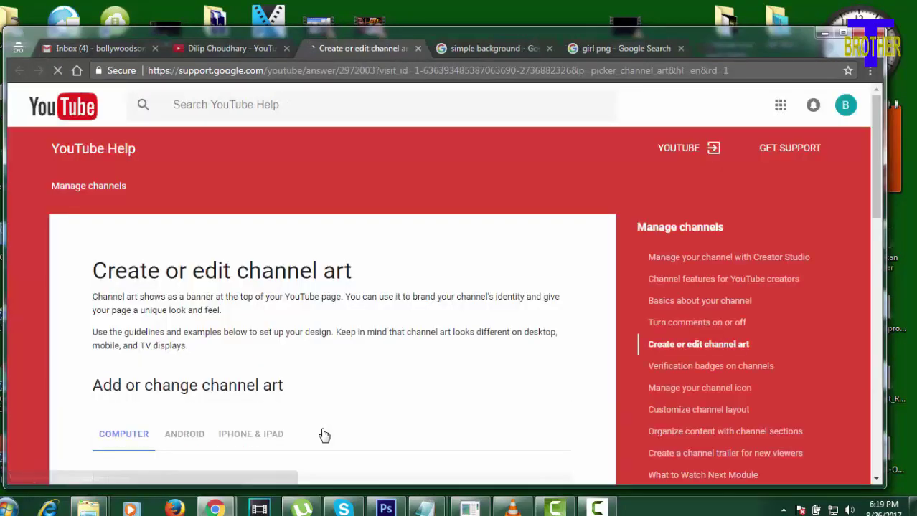
Expand the image size and file guidelines and save the Channel Art Templates zip to Downloads
scroll(493, 340, down, 2)
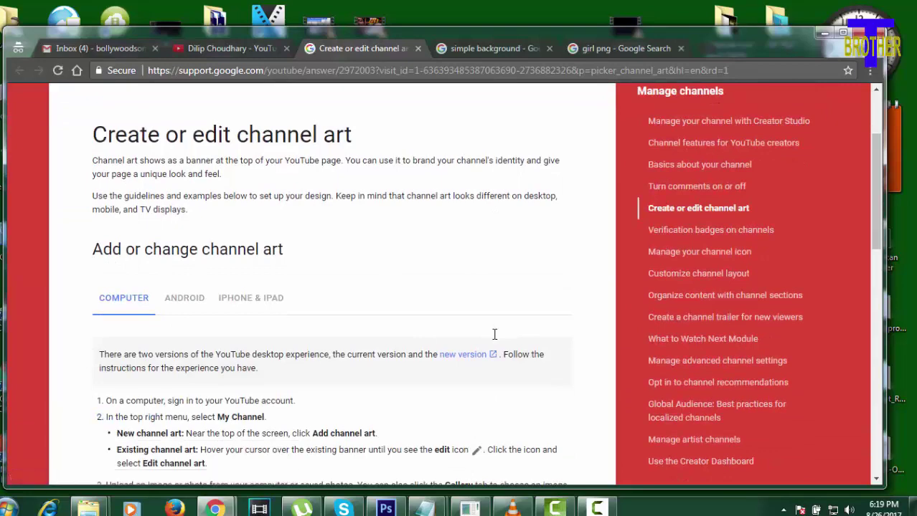
scroll(494, 334, down, 2)
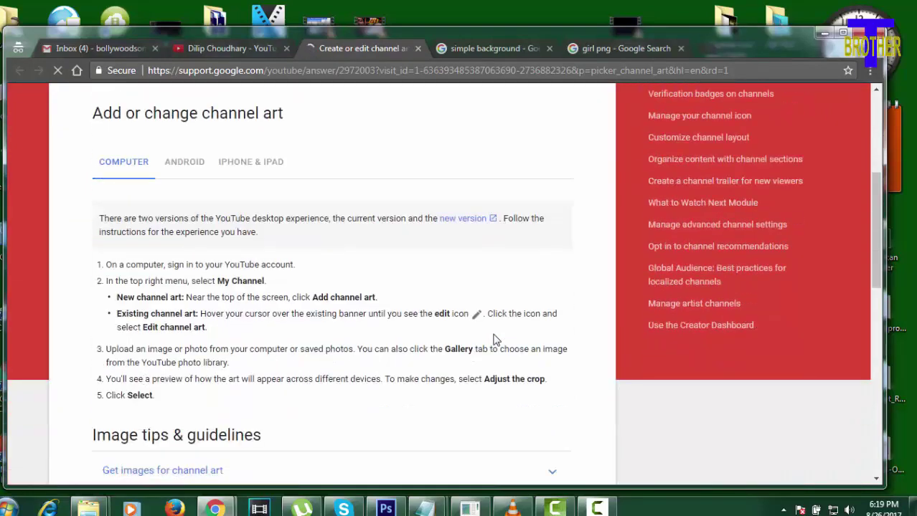
scroll(493, 339, down, 1)
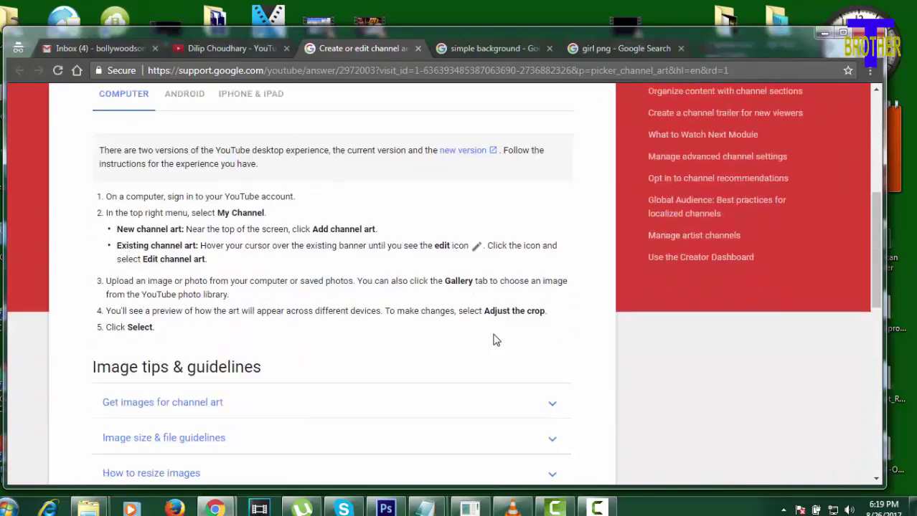
scroll(494, 339, down, 2)
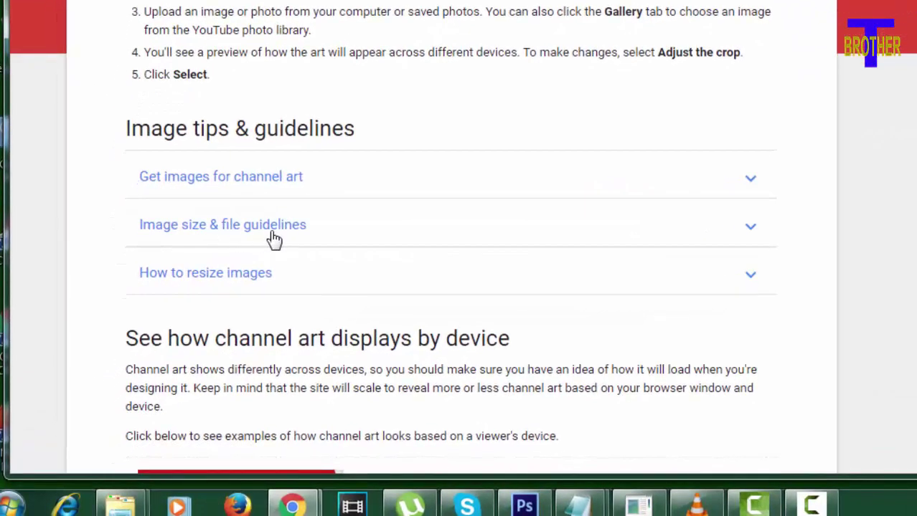
click(748, 228)
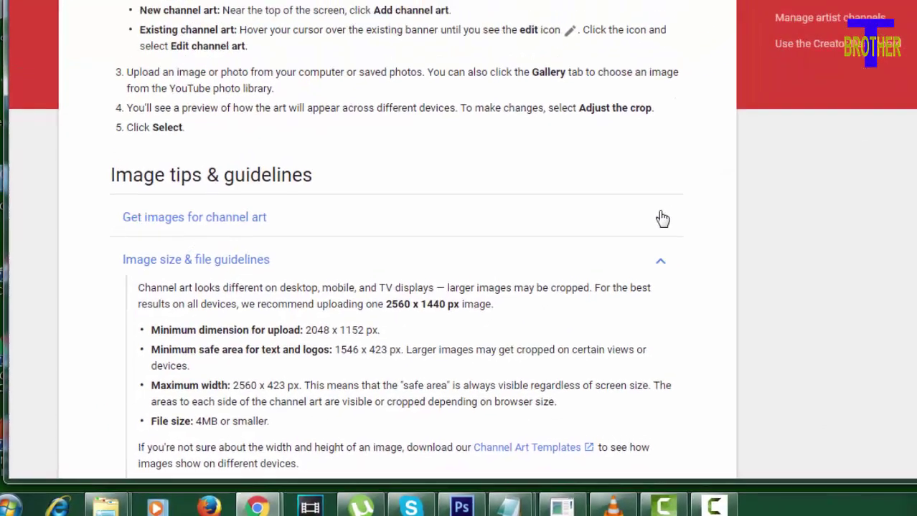
scroll(564, 262, down, 2)
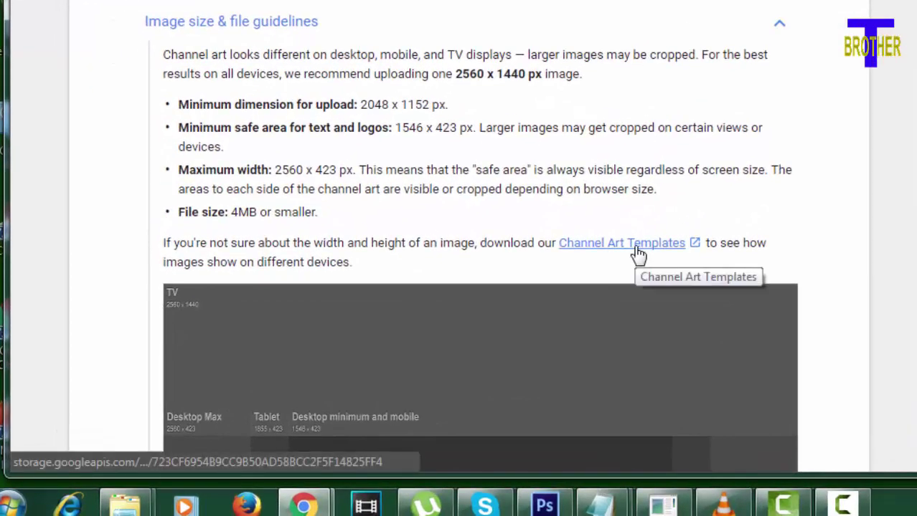
click(637, 247)
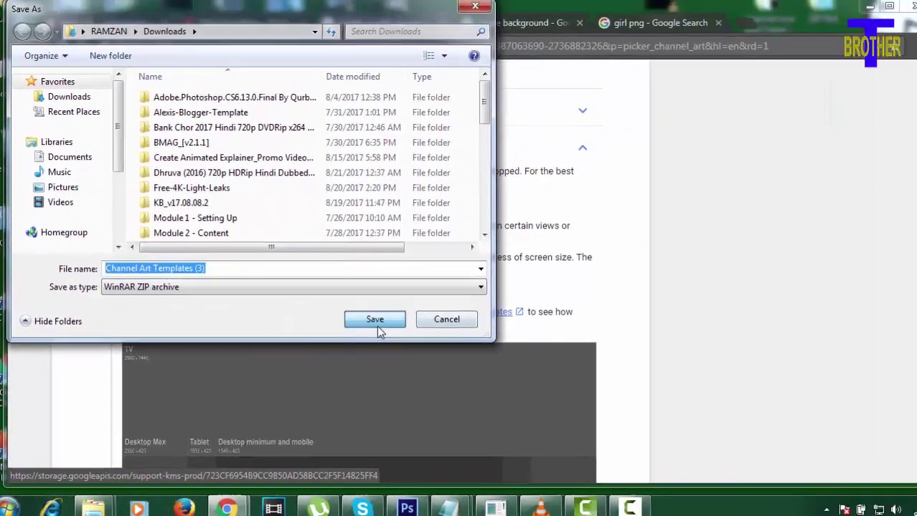
click(376, 321)
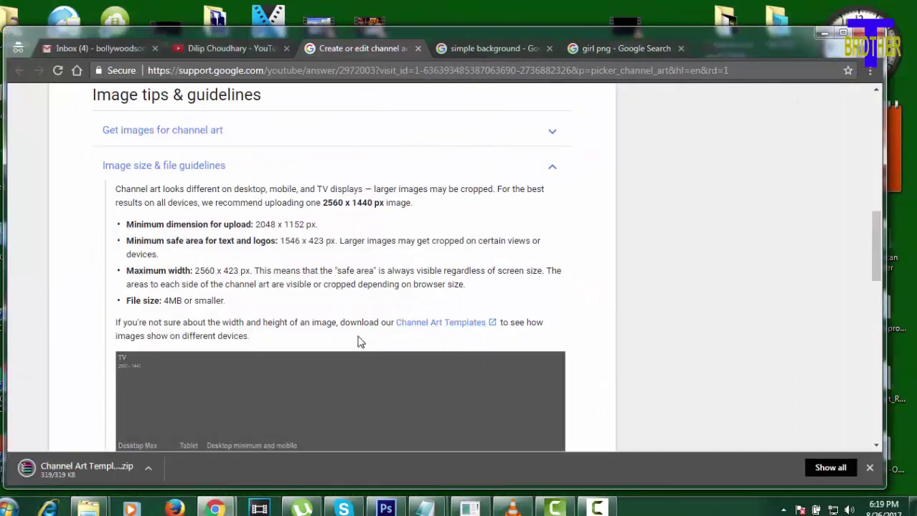
Preview Channel Art Template (Fireworks).png from the Channel Art Templates folder, then return to Photoshop
key(super+d)
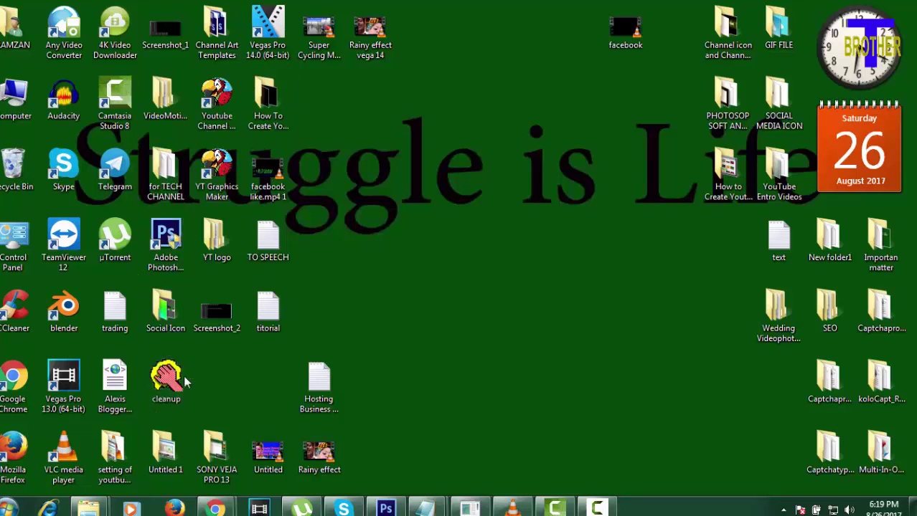
double_click(219, 45)
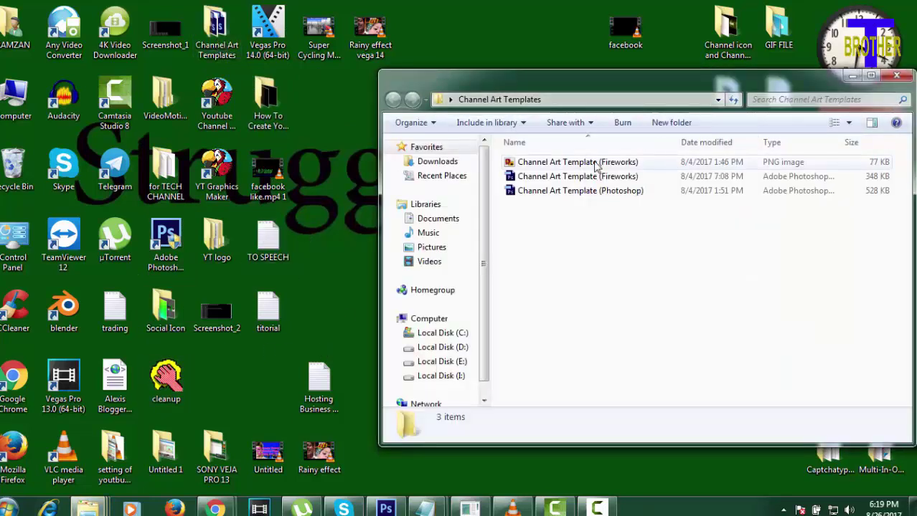
click(586, 166)
double_click(586, 165)
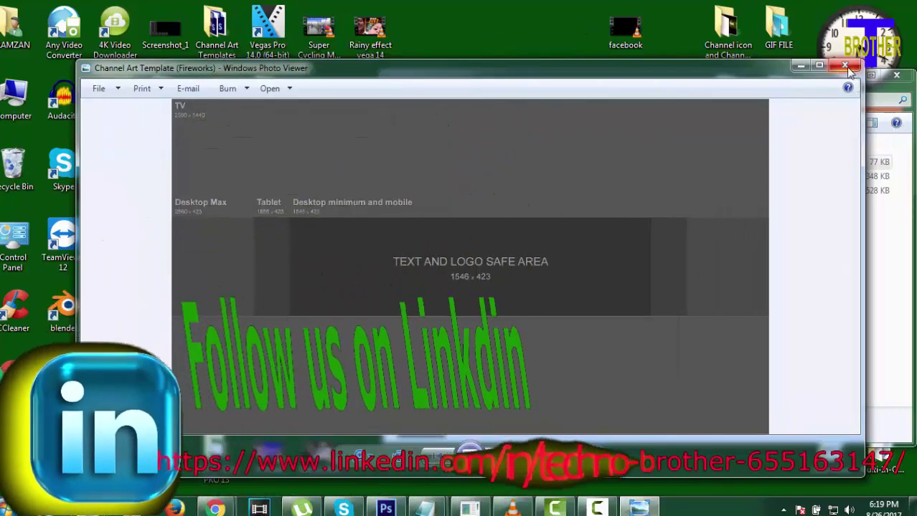
click(844, 67)
click(895, 76)
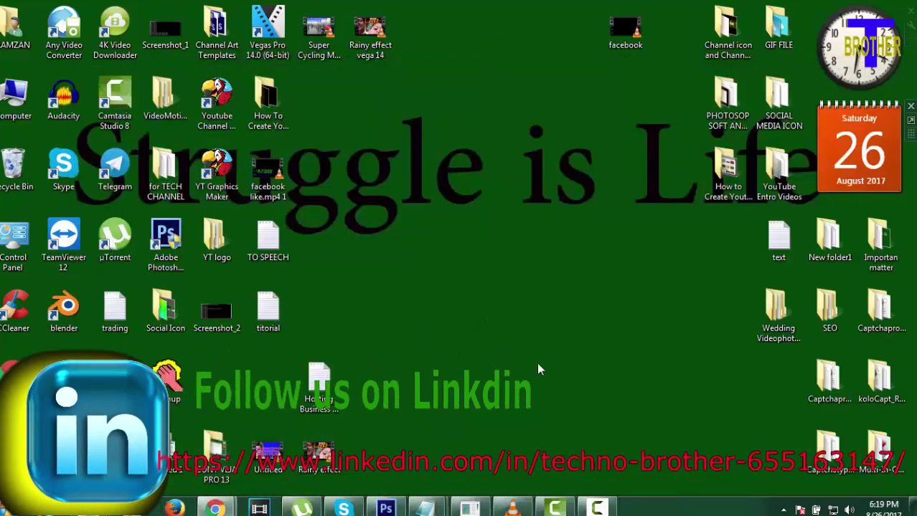
click(386, 507)
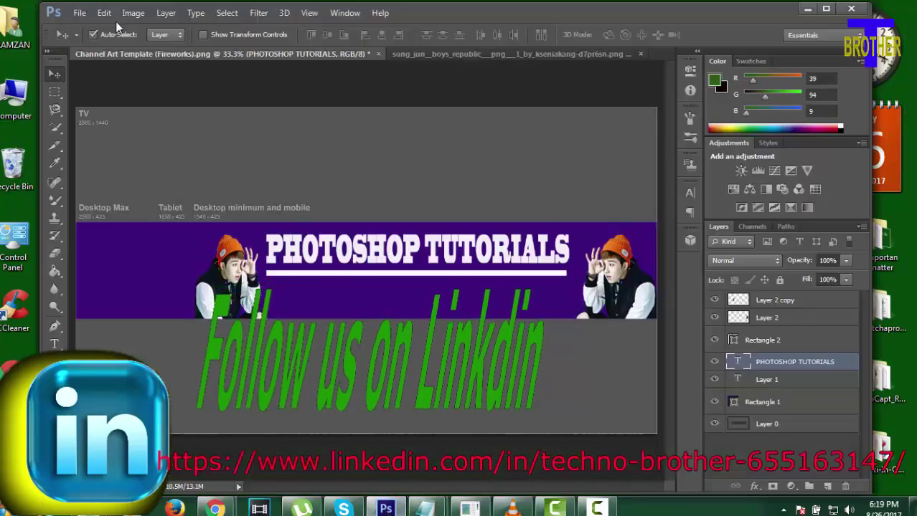
Close the finished channel art document and the boy image without saving
click(378, 55)
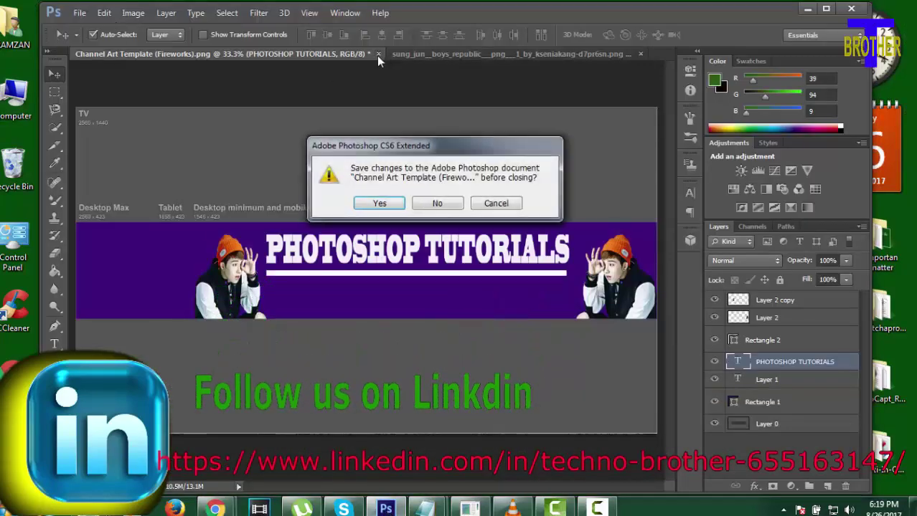
click(437, 204)
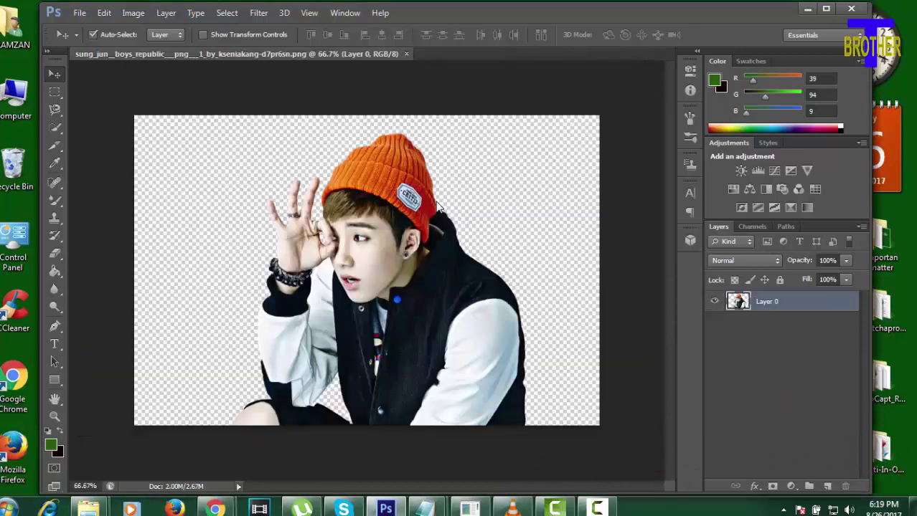
click(406, 54)
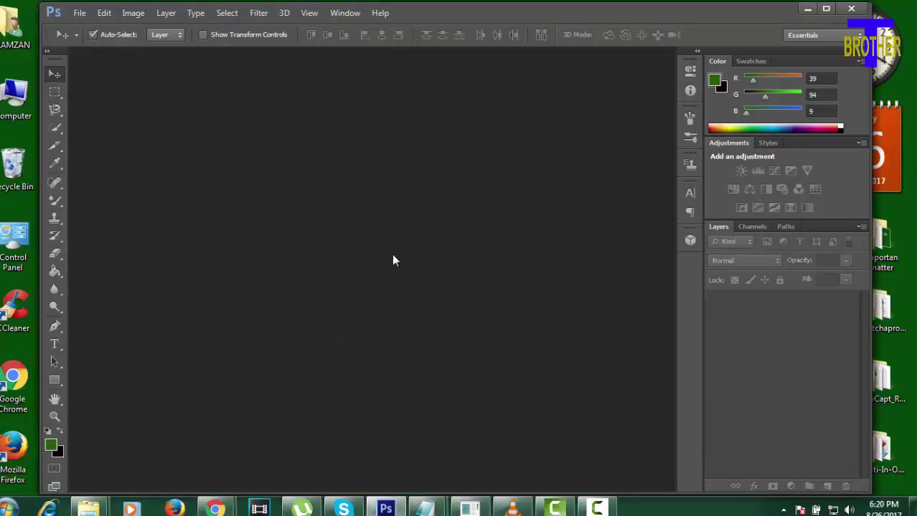
Open Channel Art Template (Fireworks).png from the Desktop's Channel Art Templates folder
double_click(393, 223)
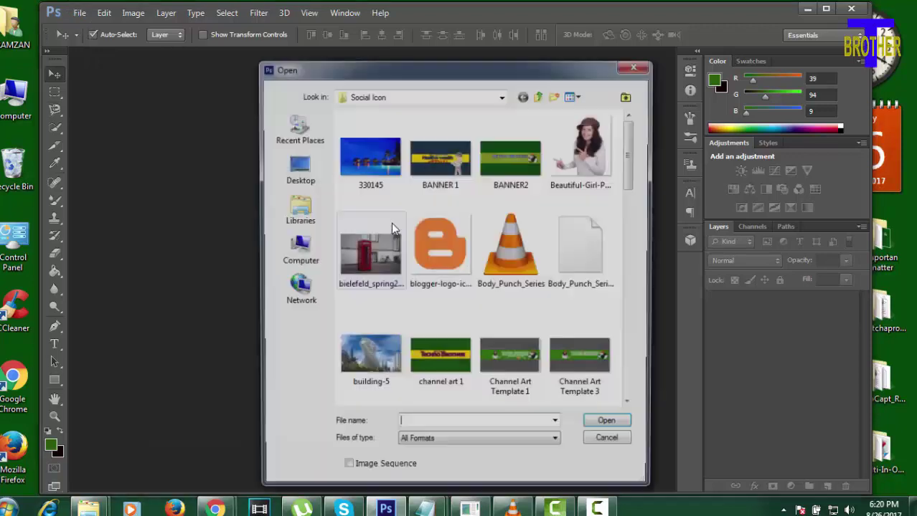
click(297, 172)
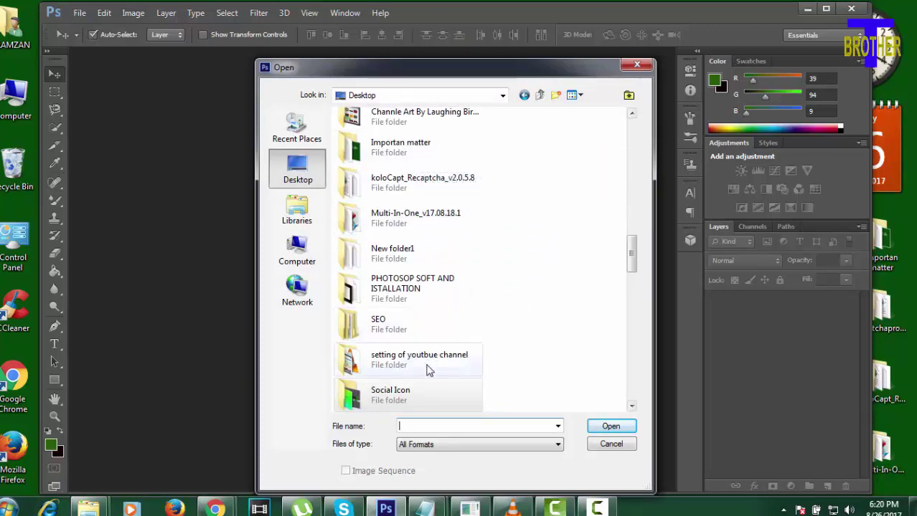
drag(633, 259, 635, 225)
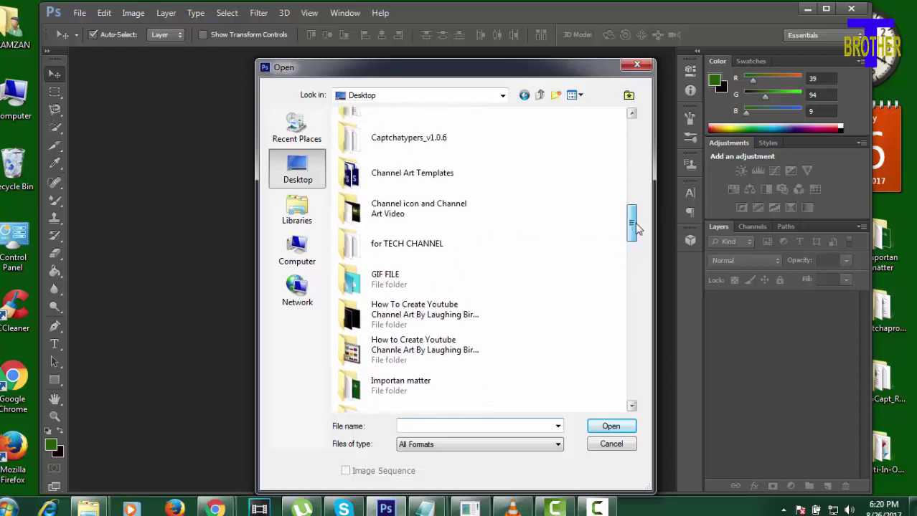
click(414, 180)
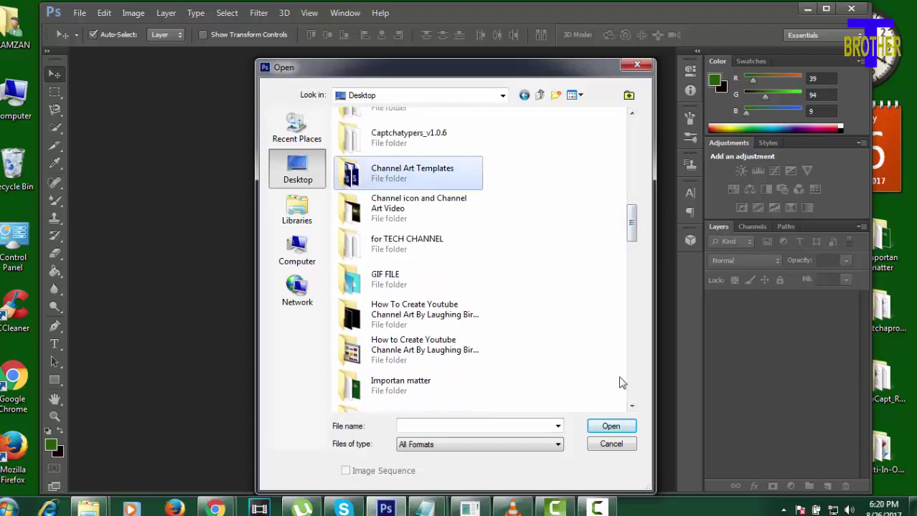
click(606, 428)
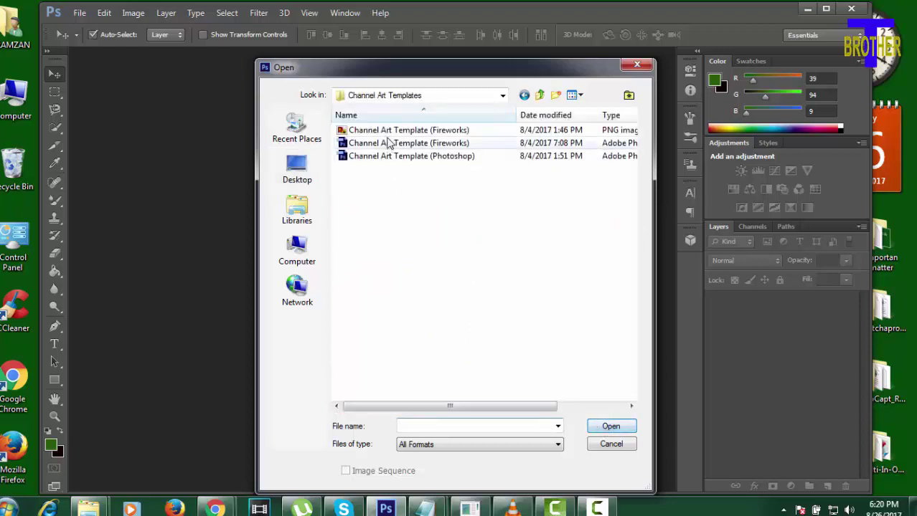
click(369, 131)
click(610, 426)
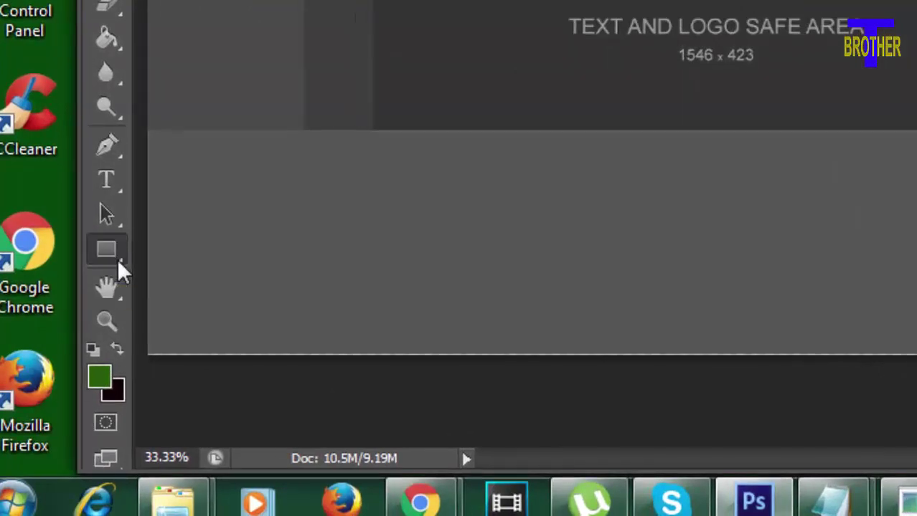
Draw a green Rectangle 1 spanning the template's Desktop Max band edge to edge
right_click(107, 251)
click(152, 307)
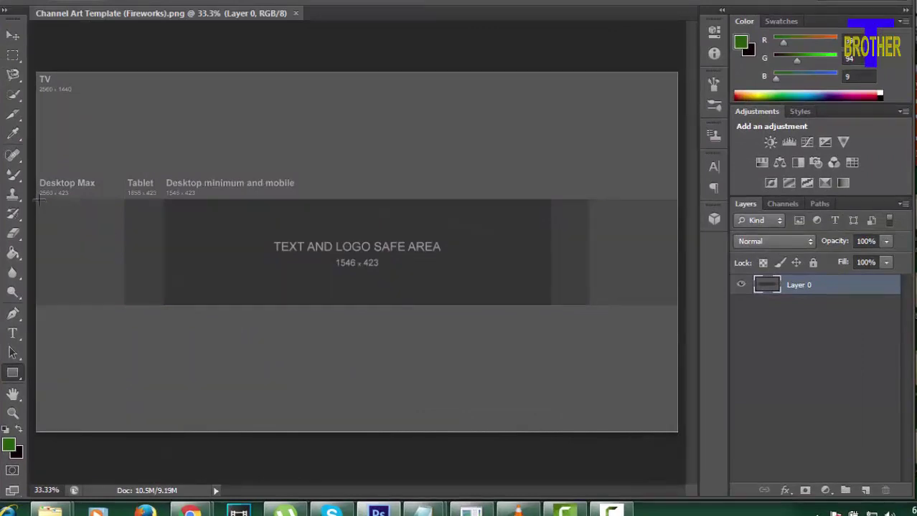
drag(40, 200, 53, 203)
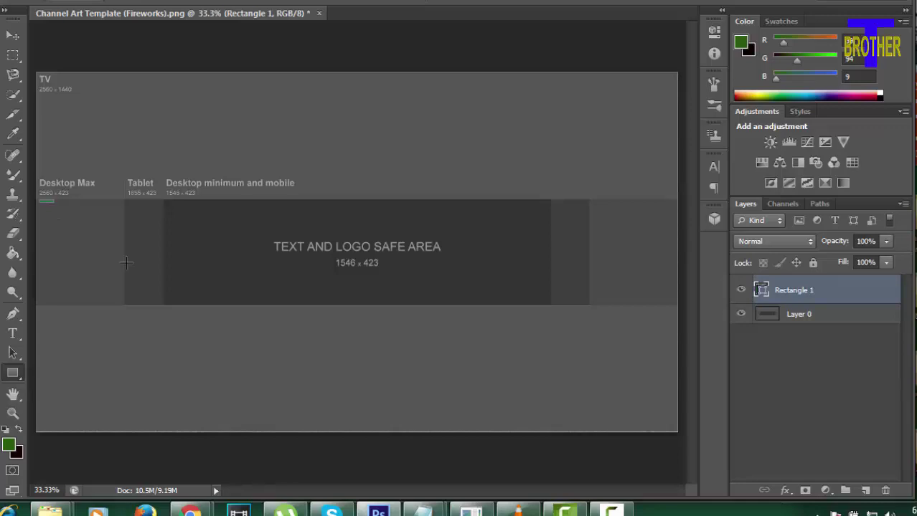
key(ctrl+z)
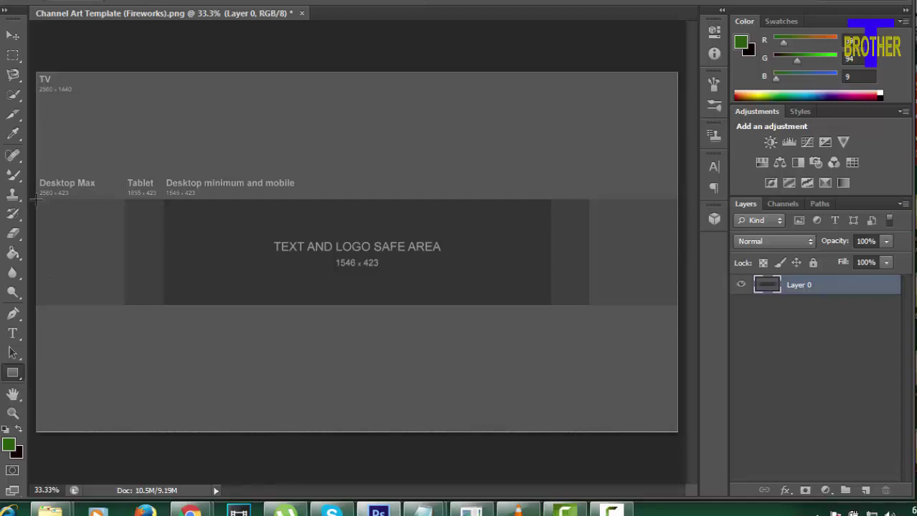
mouse_move(36, 200)
mouse_down()
mouse_move(661, 281)
mouse_move(677, 305)
mouse_up()
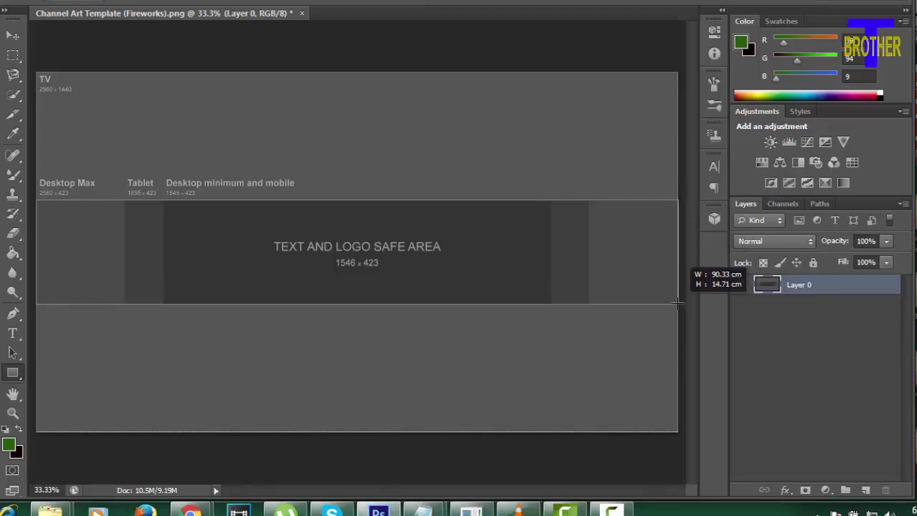
drag(677, 304, 676, 304)
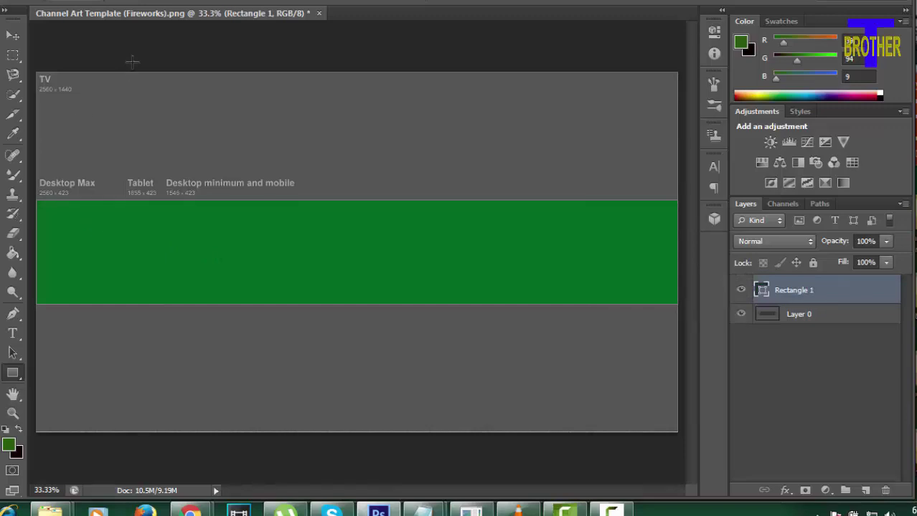
Give Rectangle 1 a dark purple fill swatch instead of green
click(142, 3)
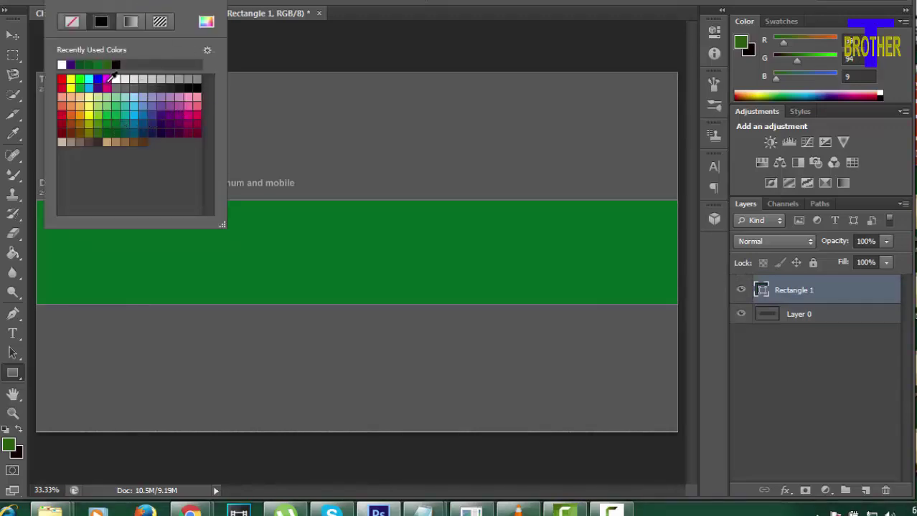
click(97, 81)
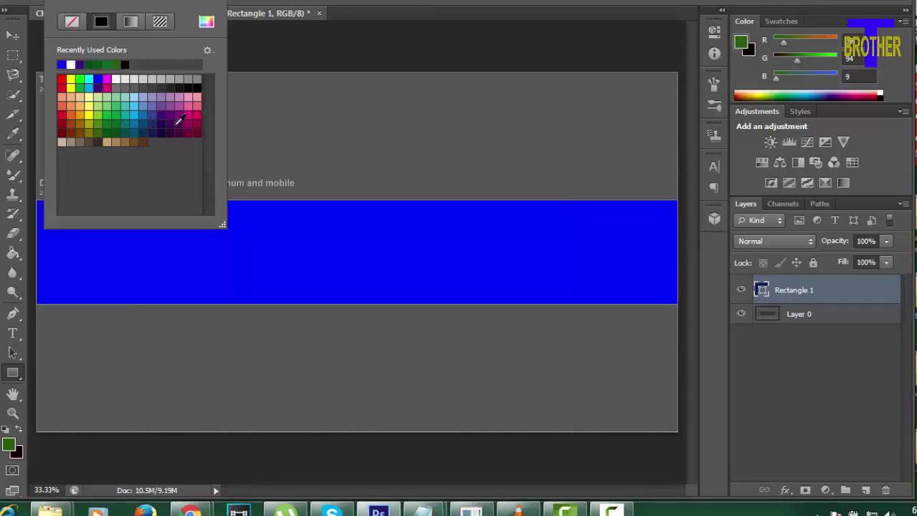
click(133, 116)
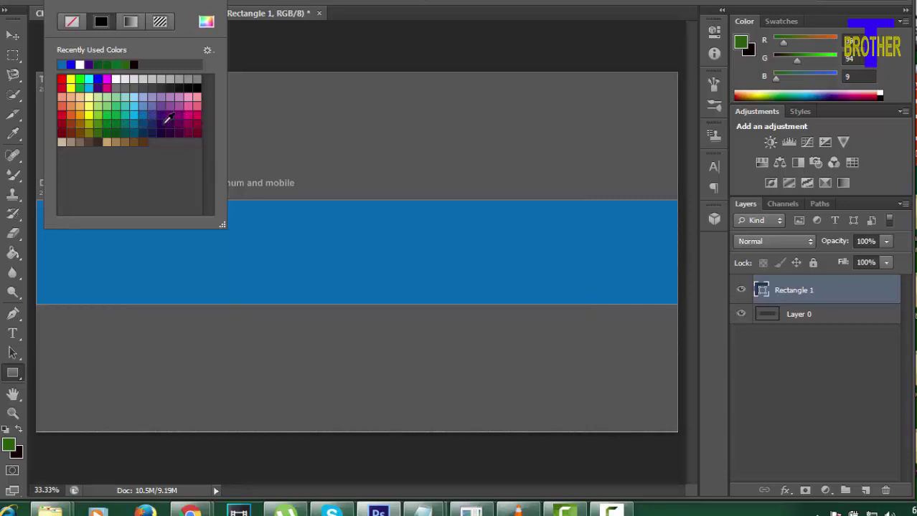
click(171, 119)
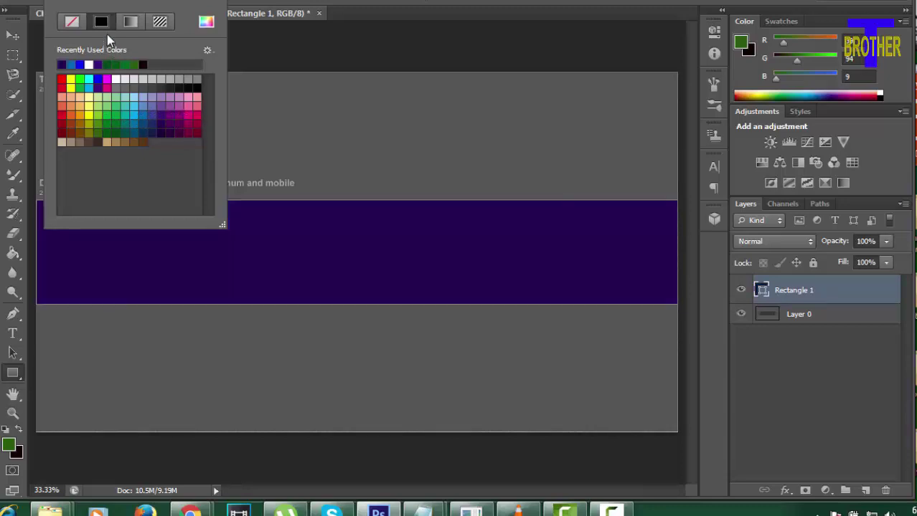
click(12, 35)
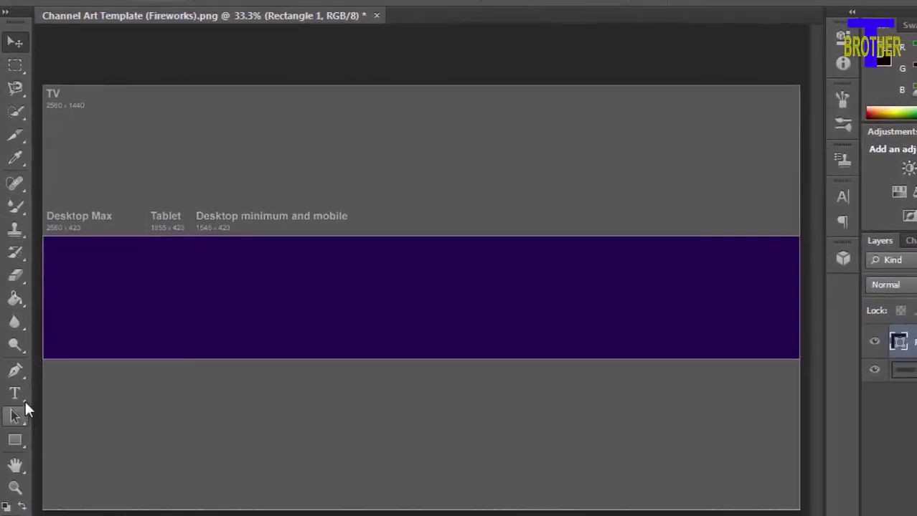
Switch to the Horizontal Type Tool, discarding an empty text entry
click(23, 399)
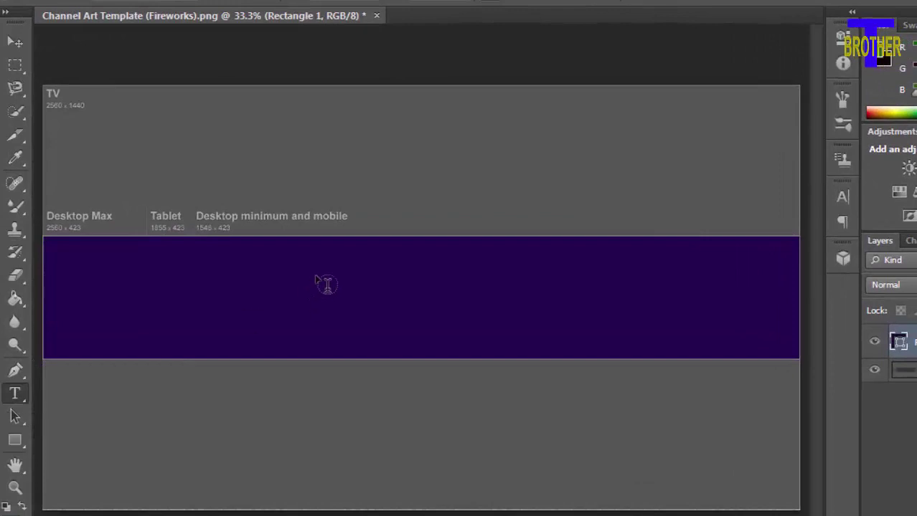
click(402, 269)
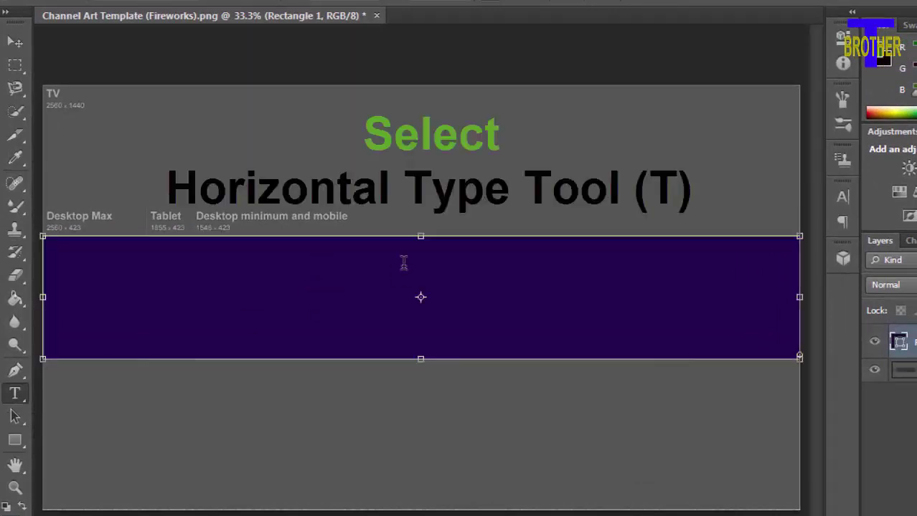
click(14, 41)
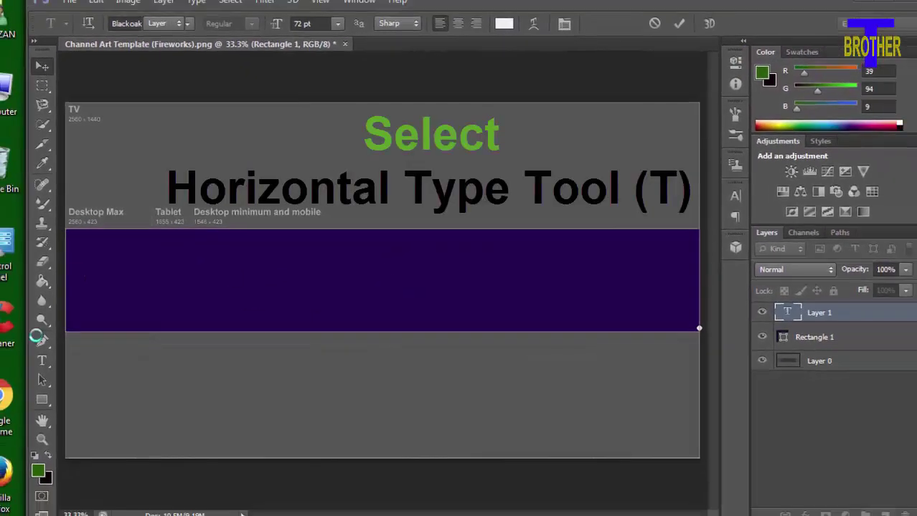
key(t)
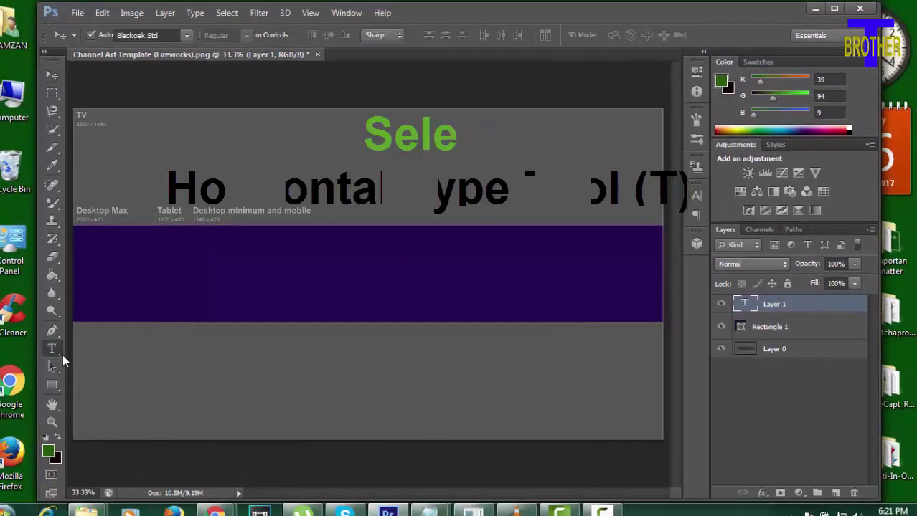
right_click(62, 358)
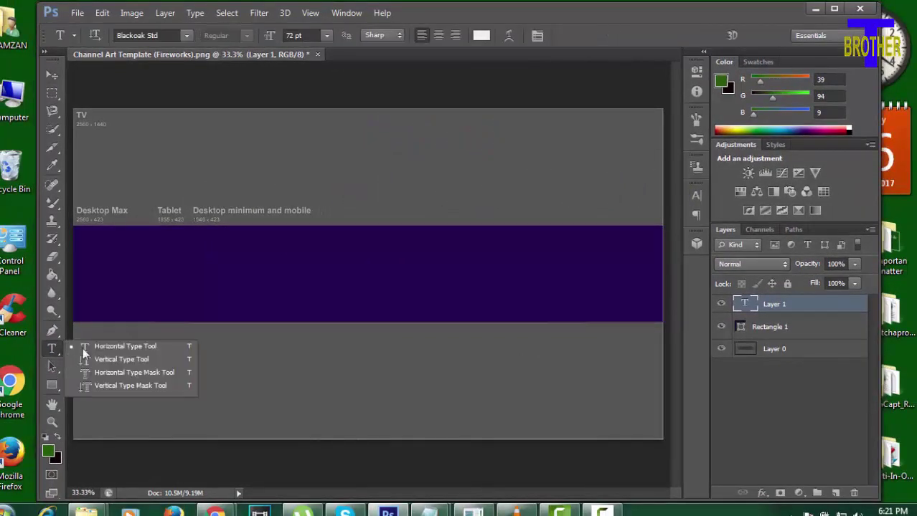
click(105, 346)
Type the white heading 'PHOTOSHOP TUTPORIAL' on the purple band and commit it
click(274, 257)
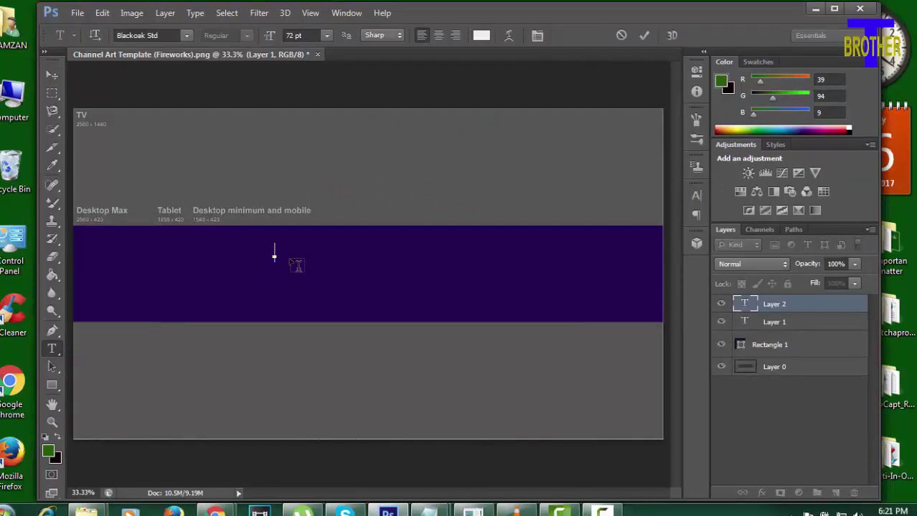
text(ph)
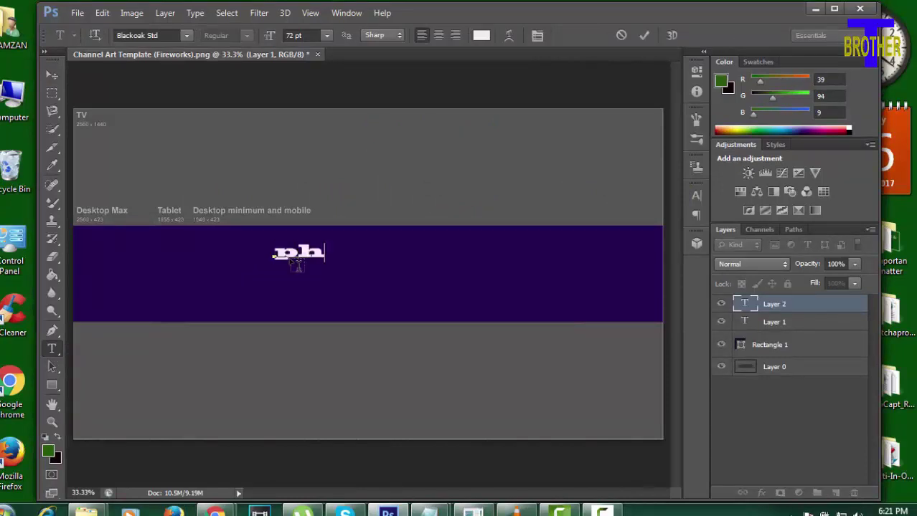
key(BackSpace)
key(BackSpace)
text(PHOT)
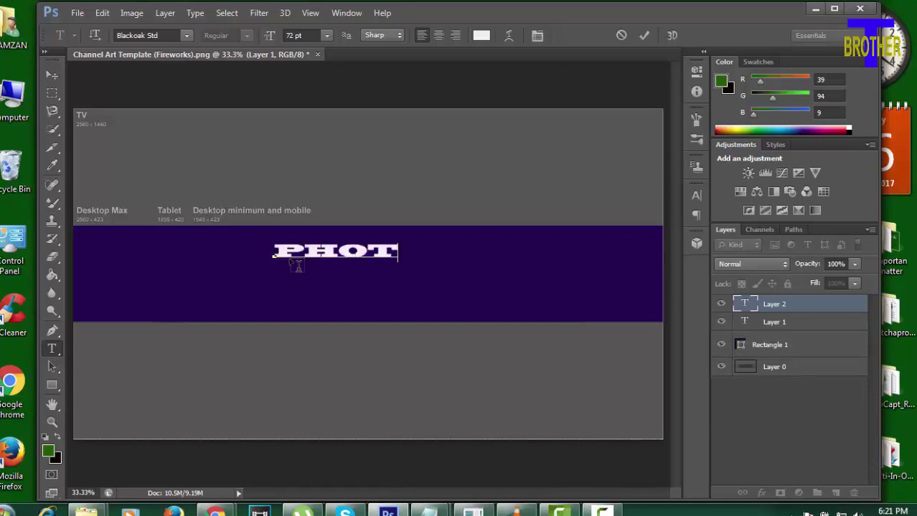
text(O HOP)
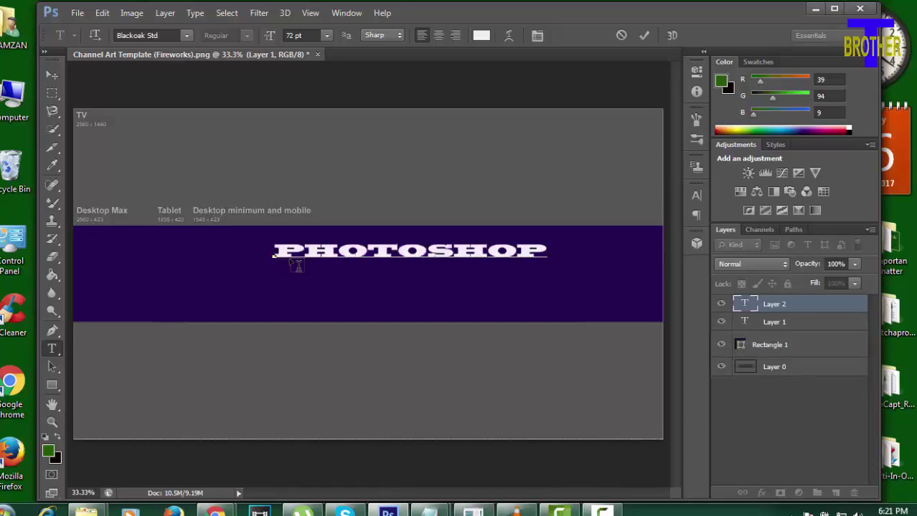
text(TUTO)
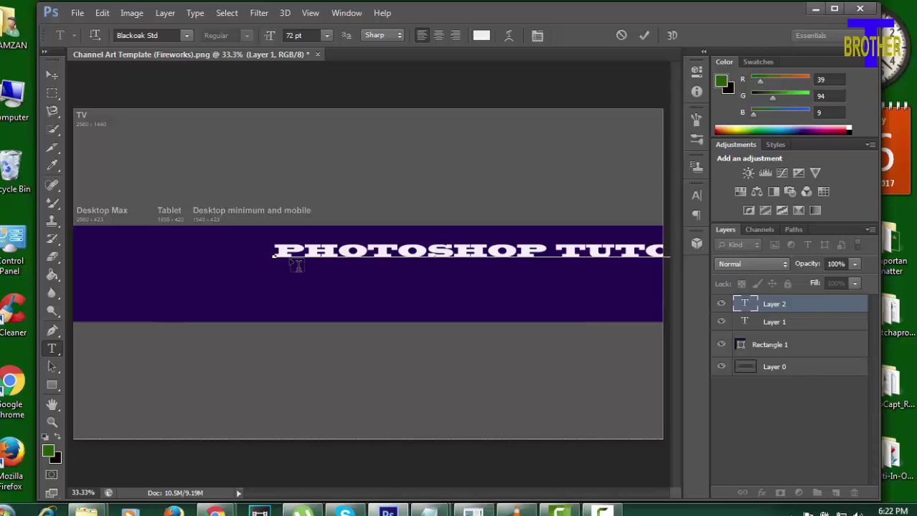
key(BackSpace)
key(BackSpace)
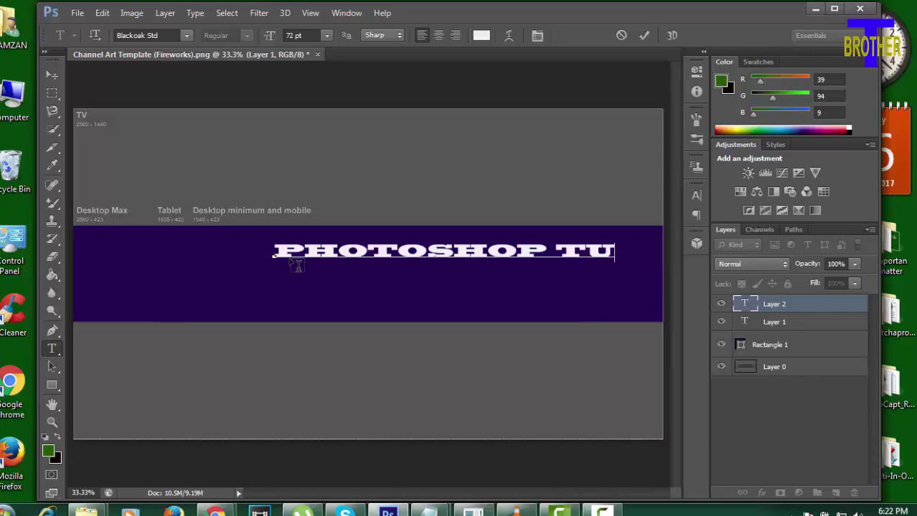
text(TE)
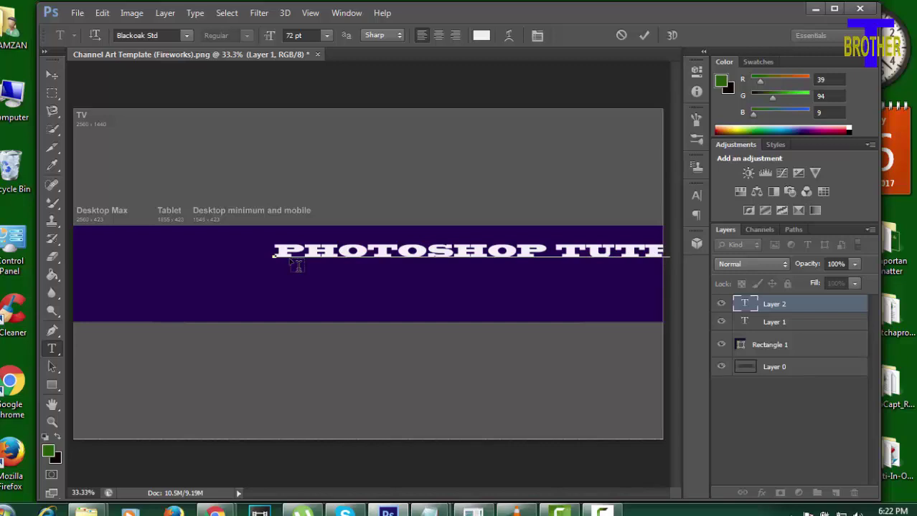
click(52, 75)
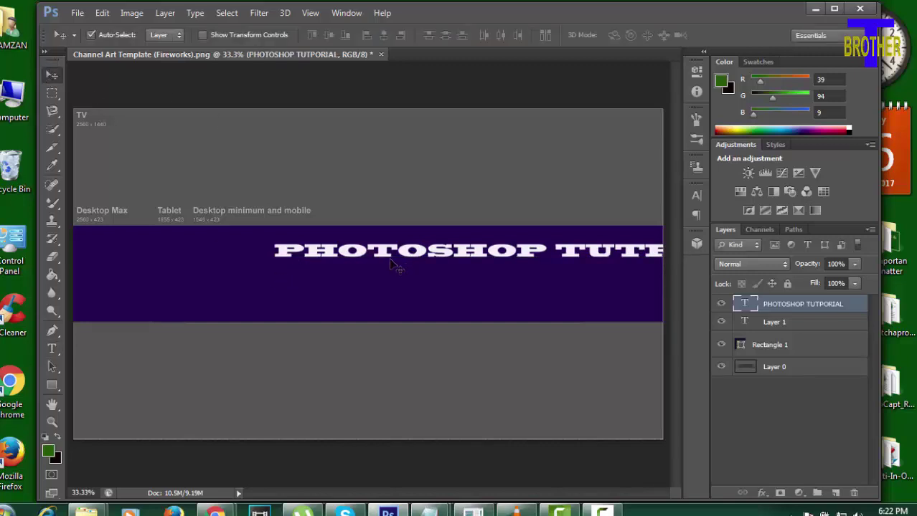
Free-transform the heading taller and narrower, to about 229.29% height and 64.53% width
drag(393, 260, 284, 256)
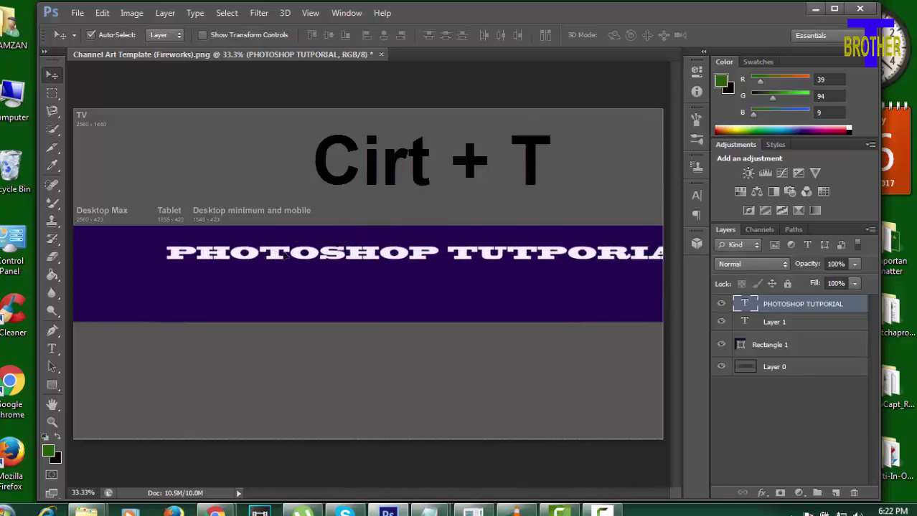
key(ctrl+t)
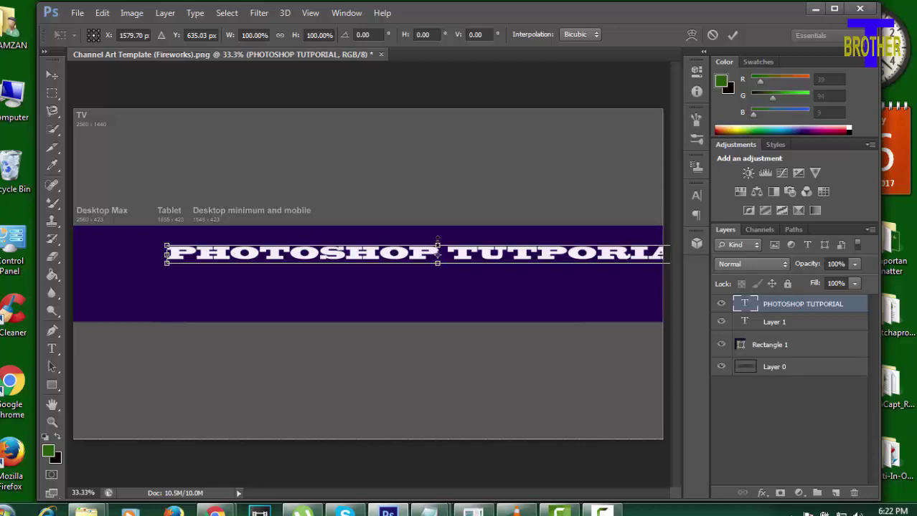
drag(440, 236, 439, 229)
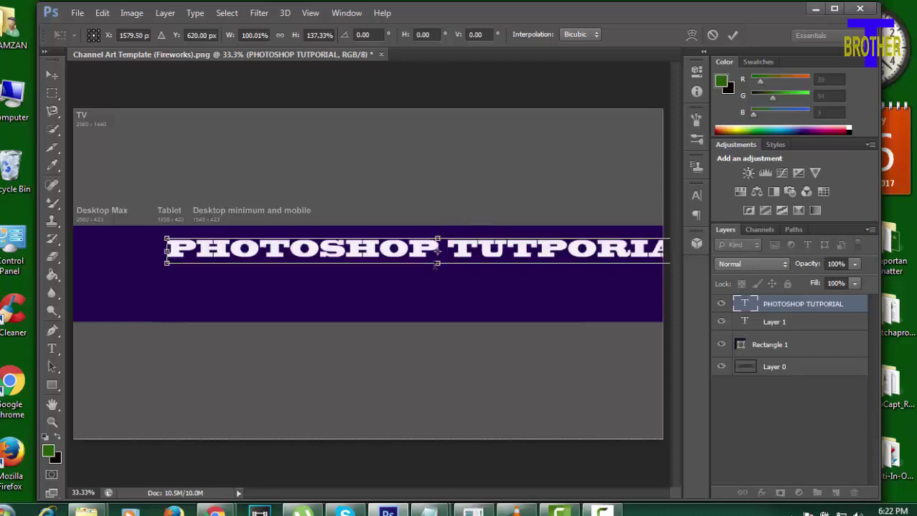
drag(438, 264, 438, 280)
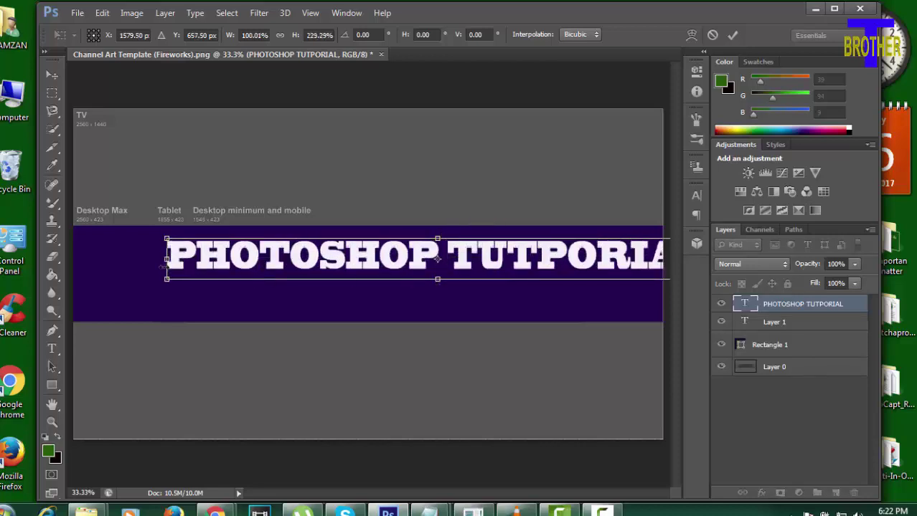
drag(202, 259, 301, 259)
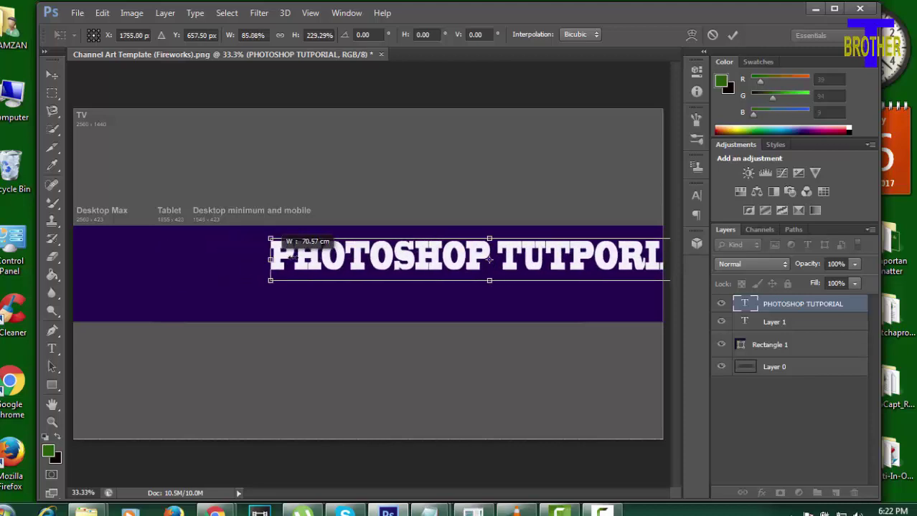
drag(404, 264, 336, 263)
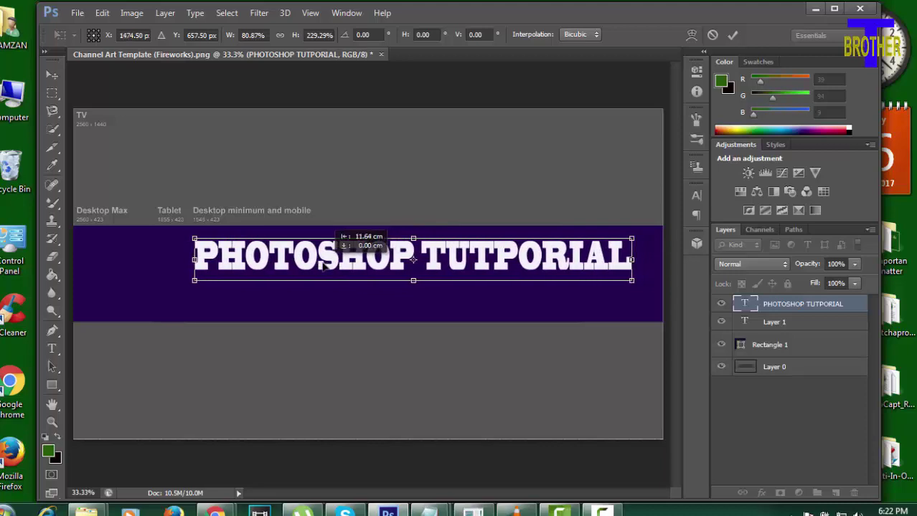
drag(336, 263, 329, 264)
drag(568, 260, 538, 260)
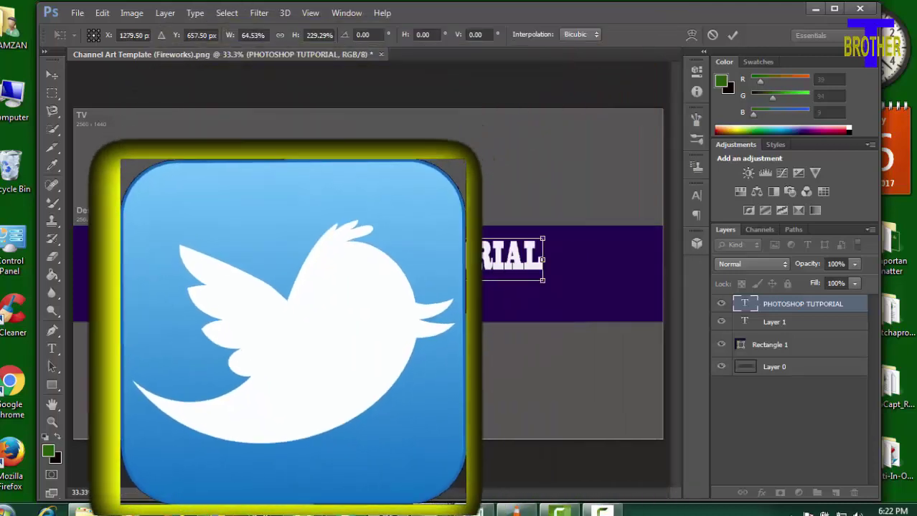
Centre the resized heading within the purple band and apply the transform
drag(382, 251, 409, 249)
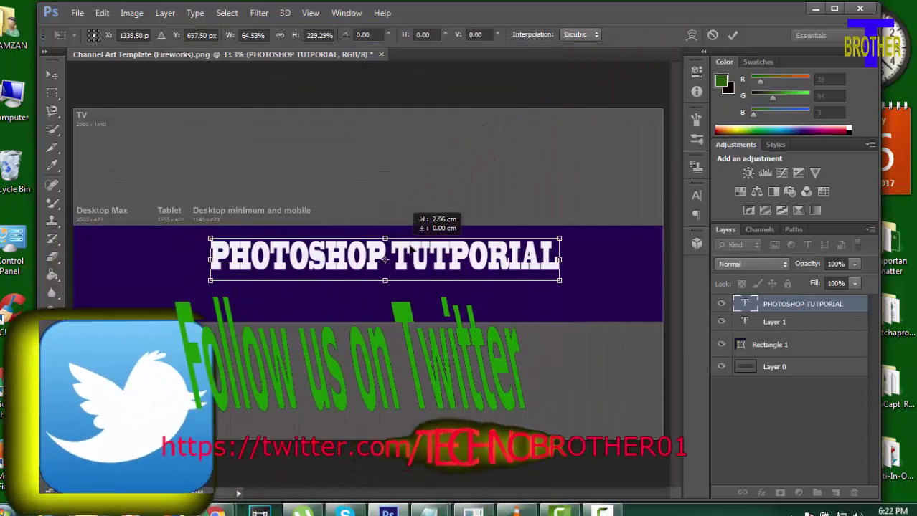
drag(409, 249, 440, 248)
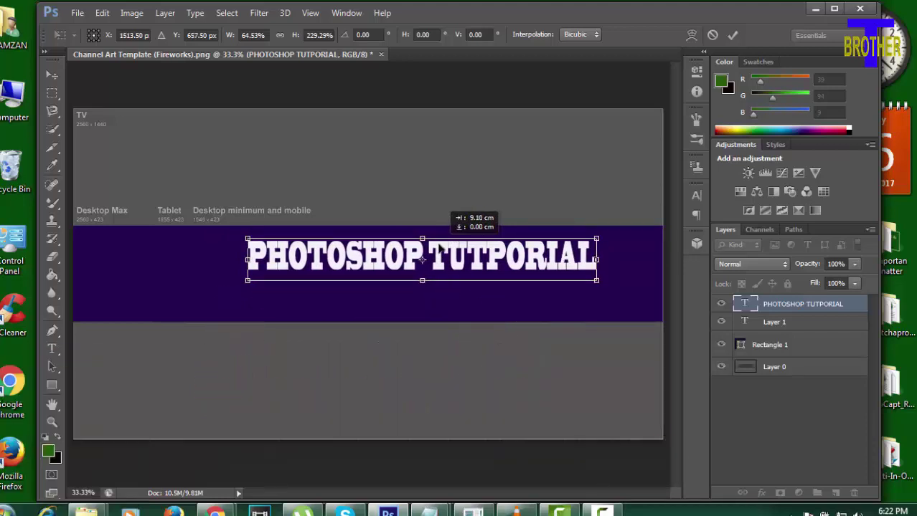
drag(441, 247, 440, 240)
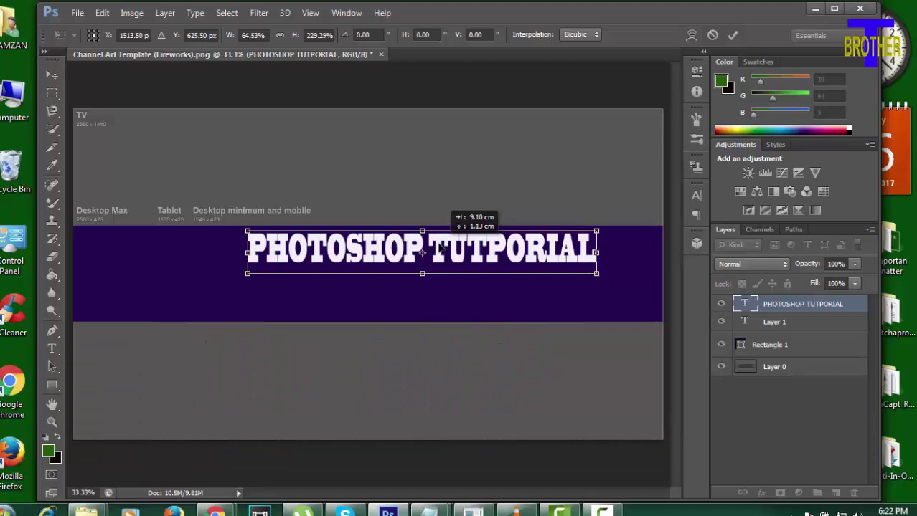
click(50, 76)
click(389, 205)
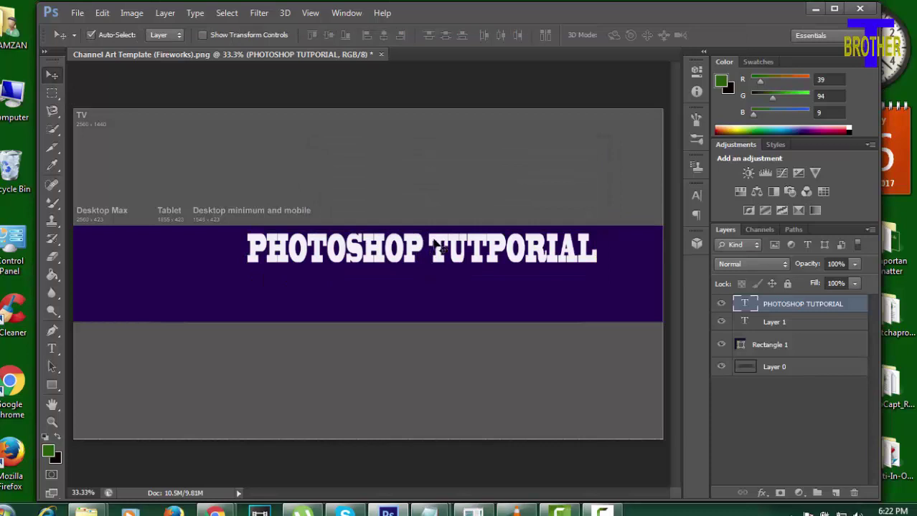
drag(434, 242, 435, 243)
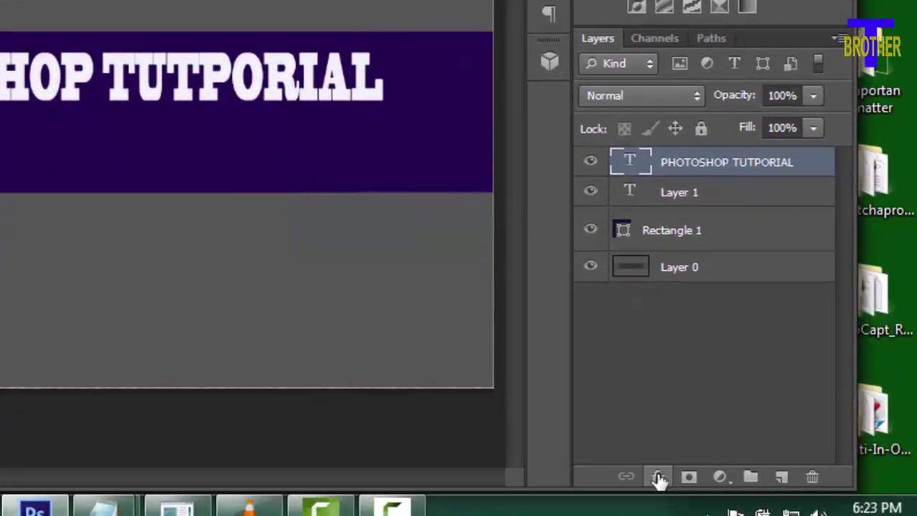
Add a red Stroke outline to the heading in Layer Style
click(657, 477)
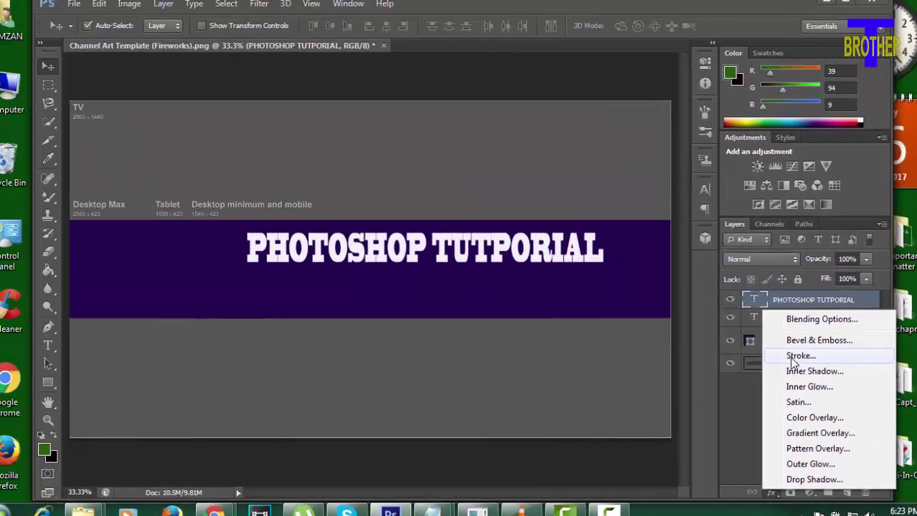
click(791, 359)
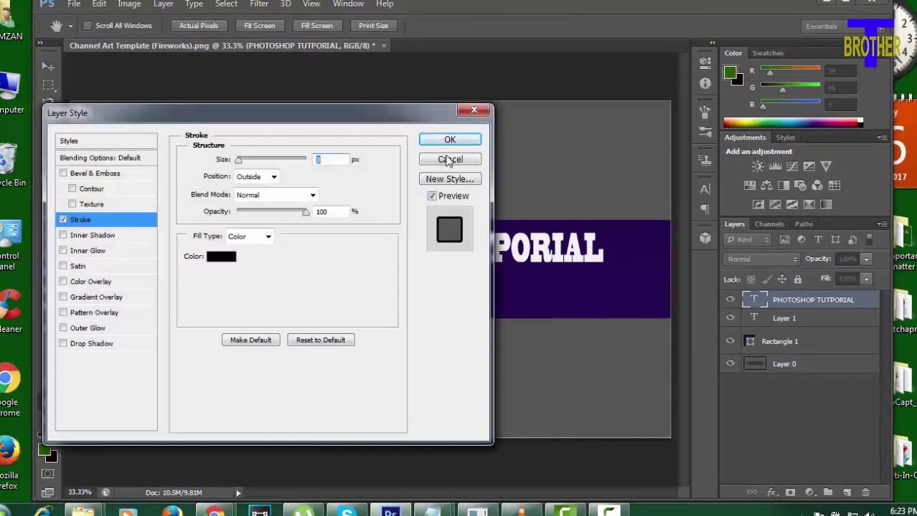
drag(320, 123, 781, 161)
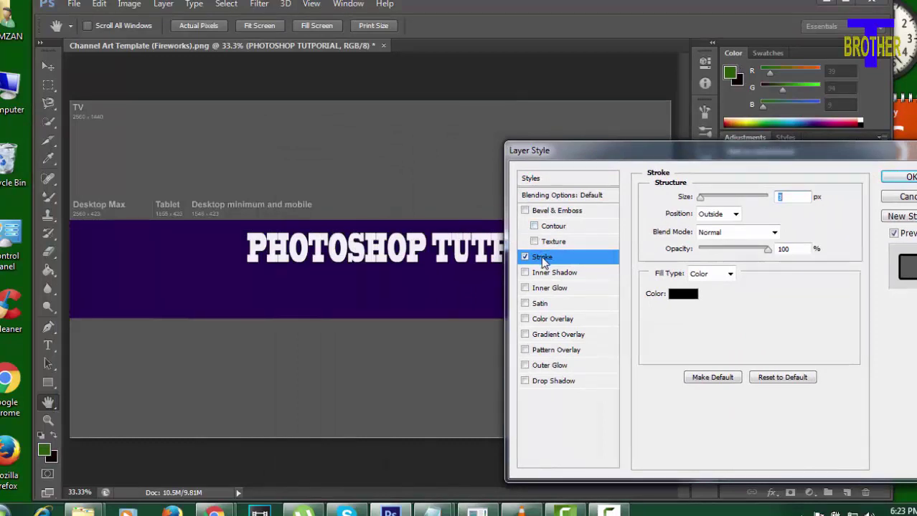
click(679, 295)
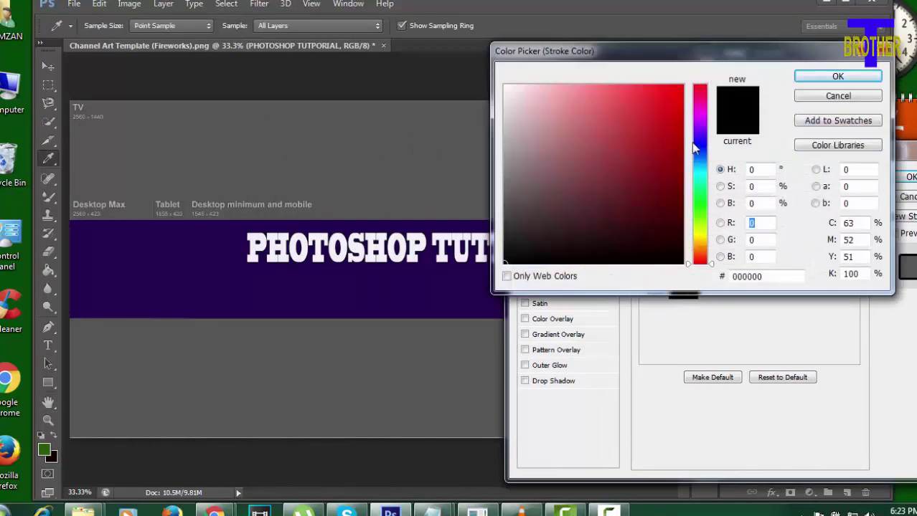
click(675, 96)
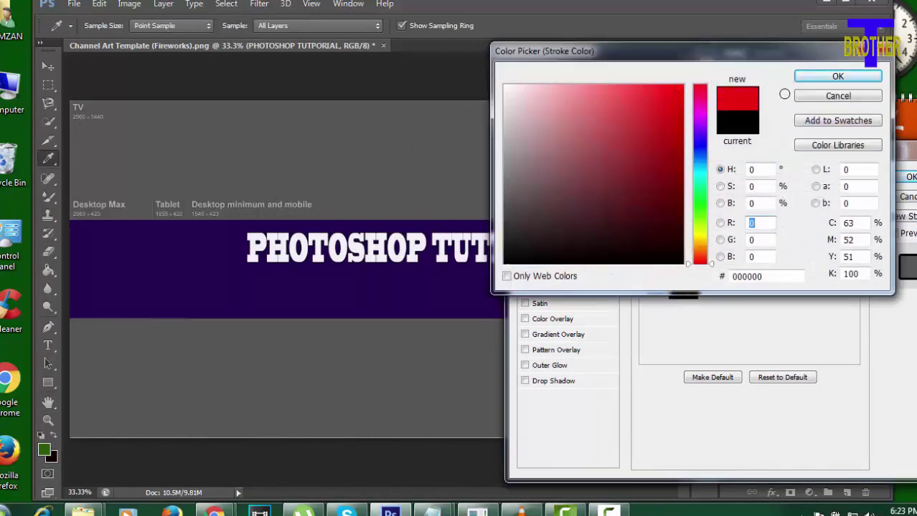
click(836, 77)
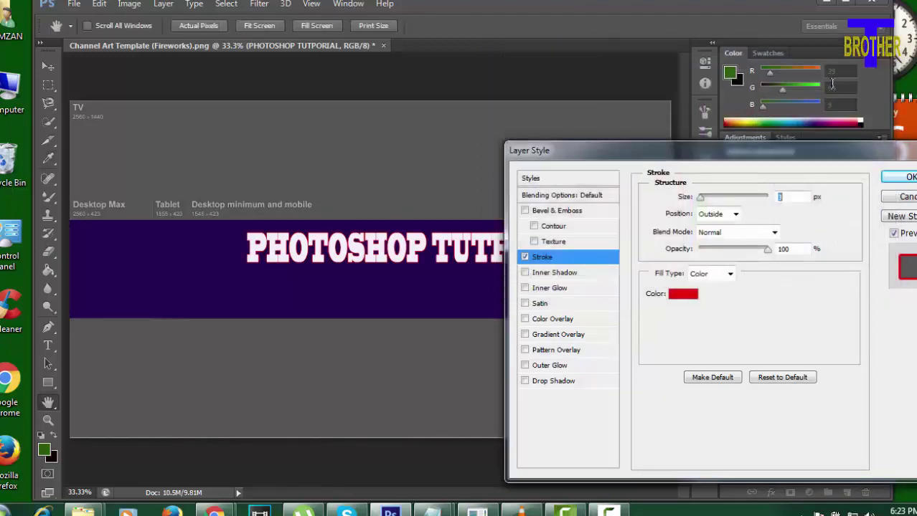
click(703, 203)
drag(703, 203, 703, 205)
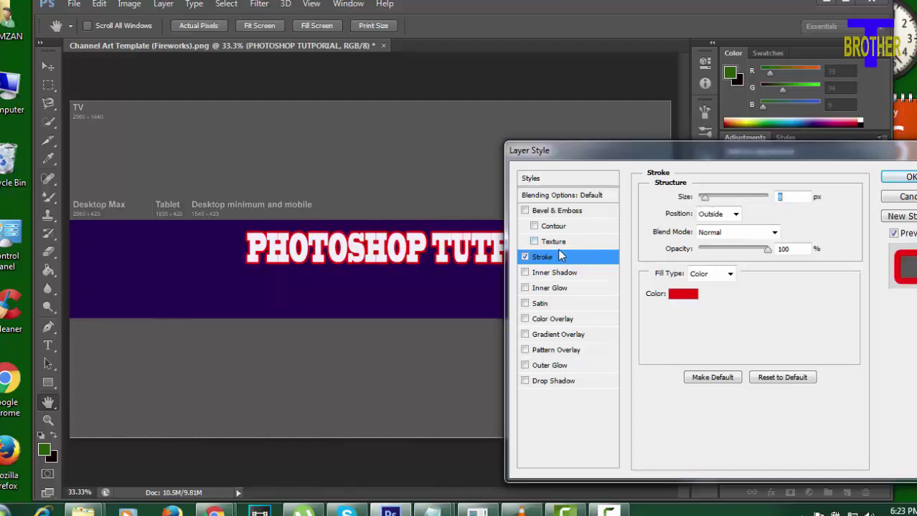
Add textured Bevel & Emboss, Inner Shadow and Inner Glow, then apply the effects
click(533, 226)
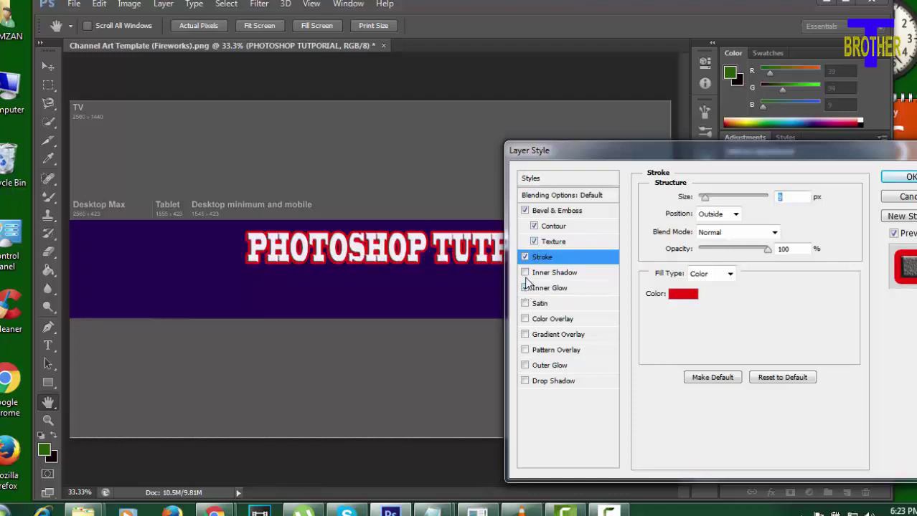
click(525, 273)
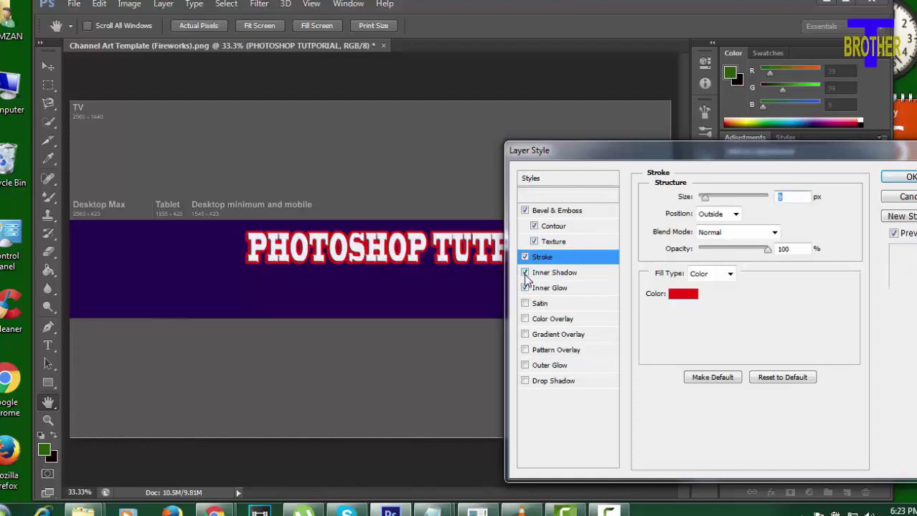
click(908, 177)
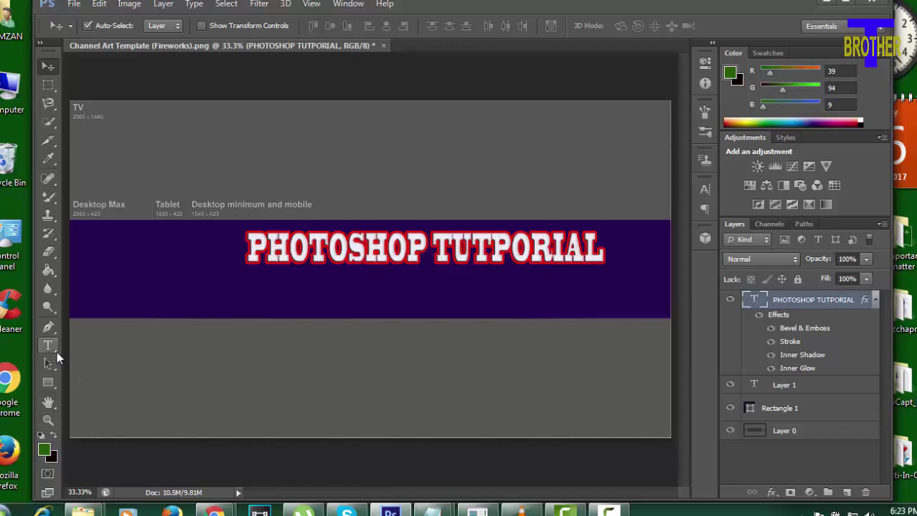
Draw a thin white 1521 x 30 px rectangle bar (Rectangle 2) beneath the heading
click(56, 388)
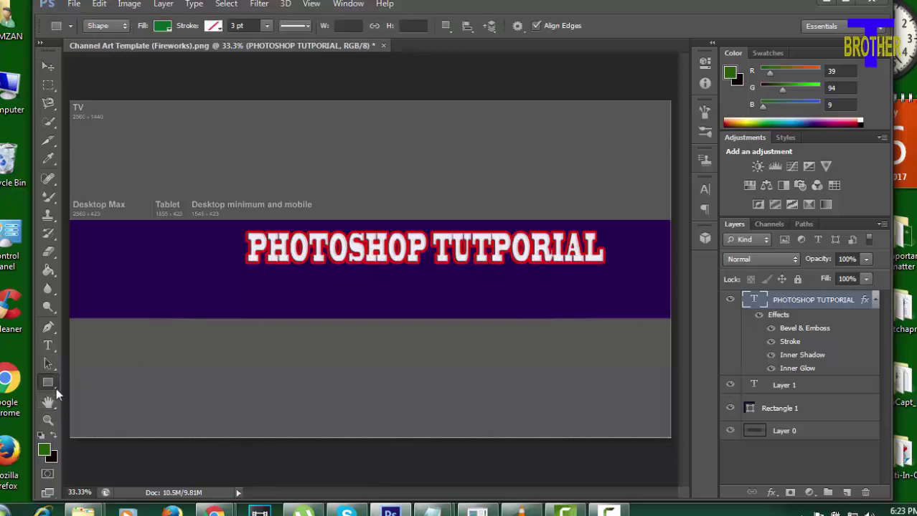
click(136, 382)
drag(247, 271, 605, 277)
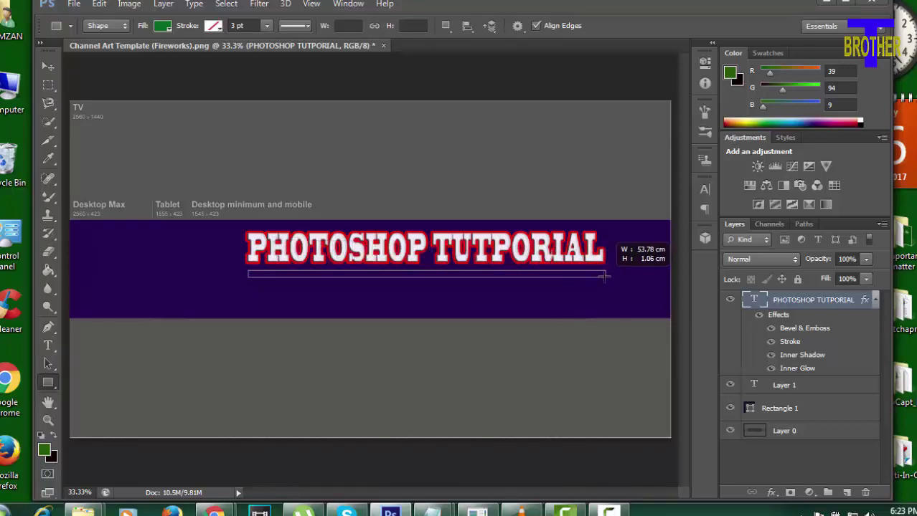
drag(605, 277, 605, 276)
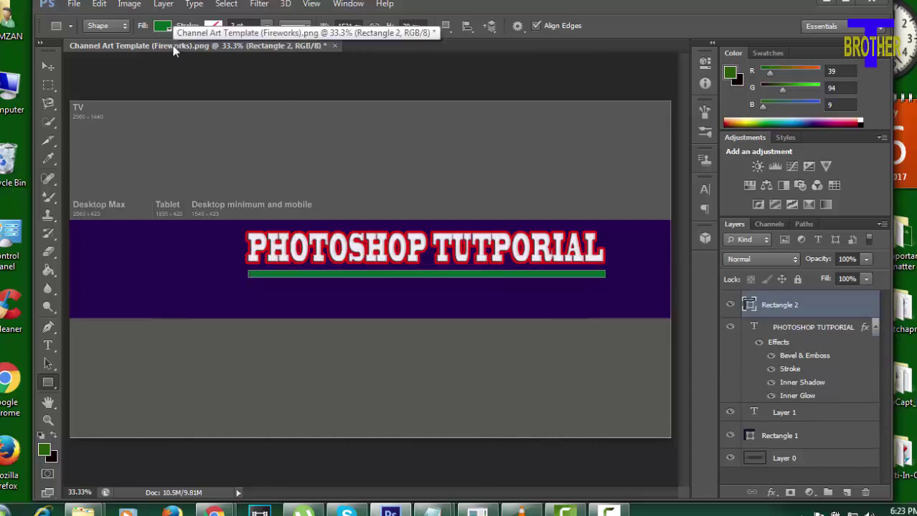
click(169, 26)
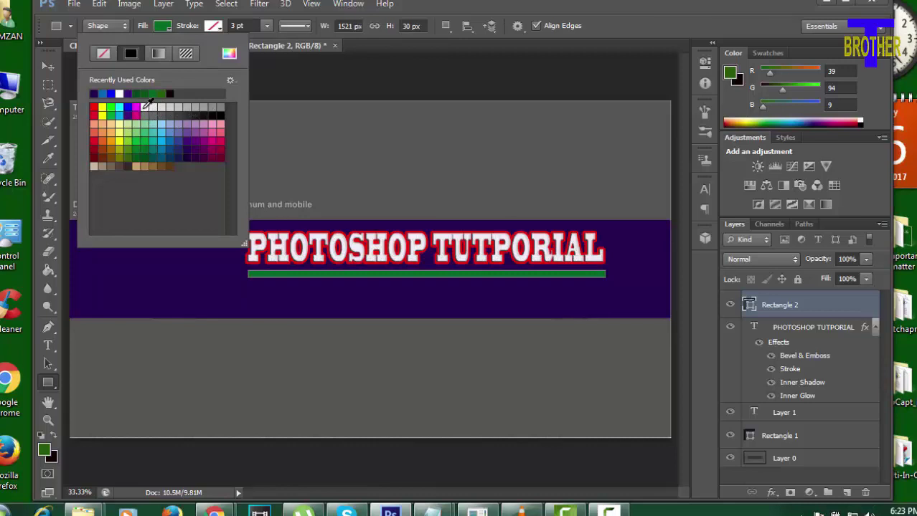
click(144, 107)
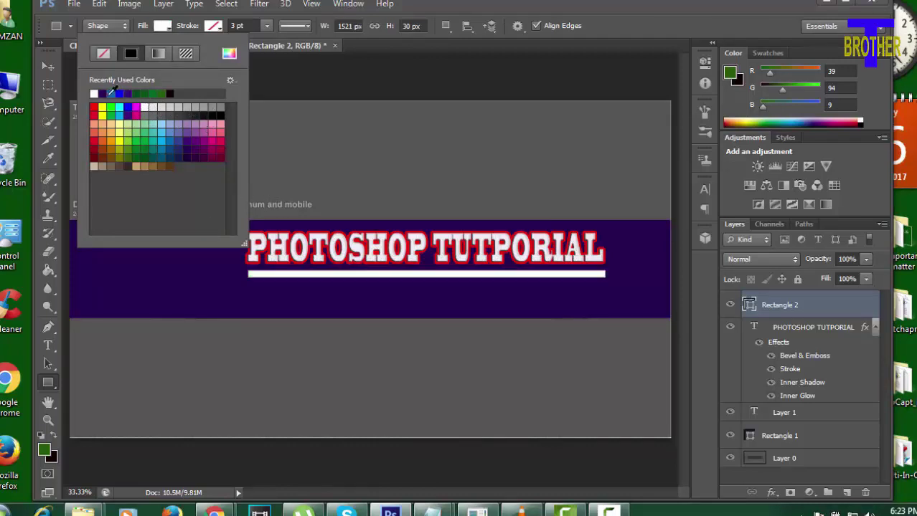
click(48, 68)
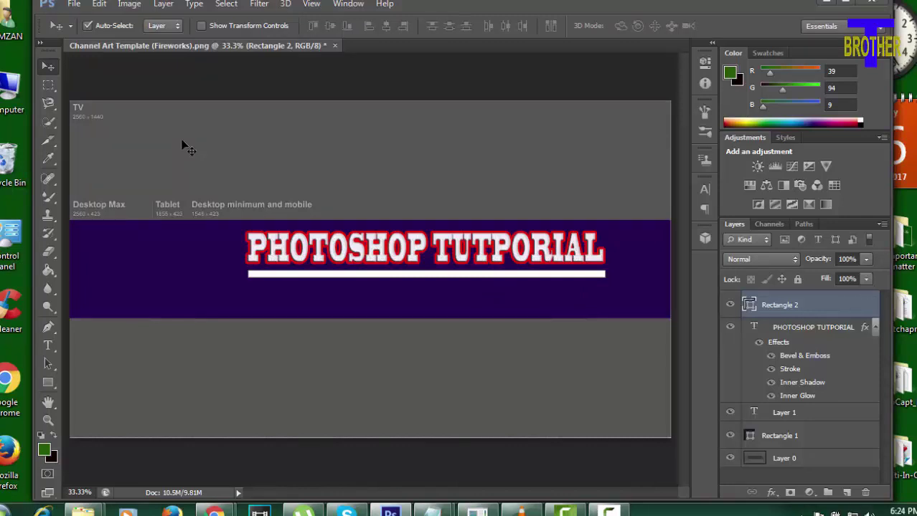
Open Beautiful-Girl-PNG-Transparent.png from the Desktop's Social Icon folder
click(74, 4)
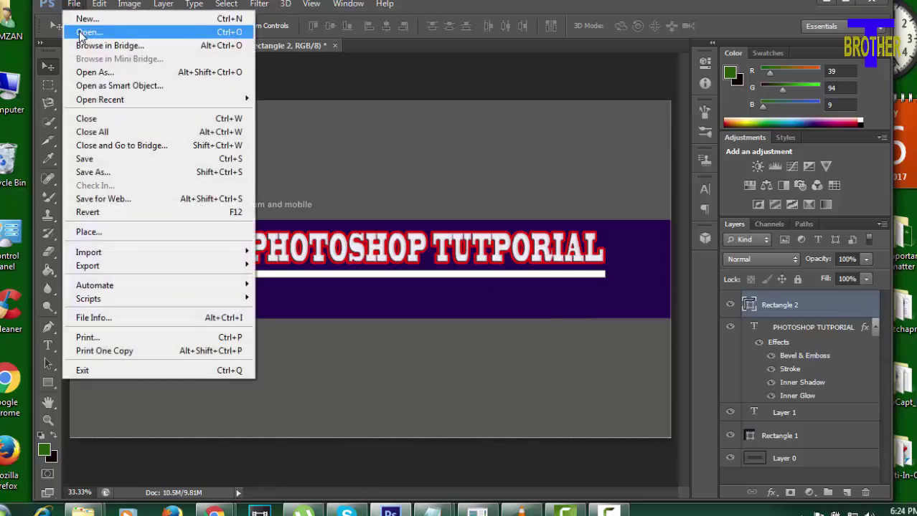
click(80, 33)
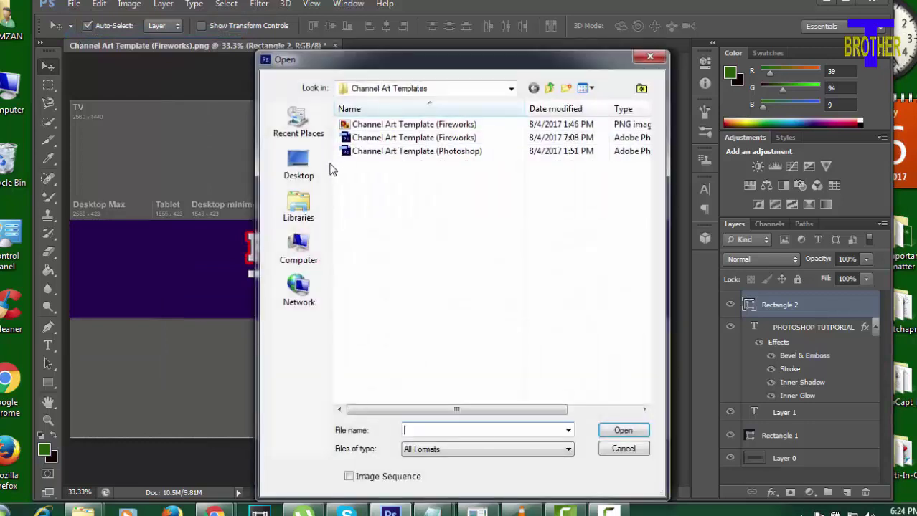
click(299, 163)
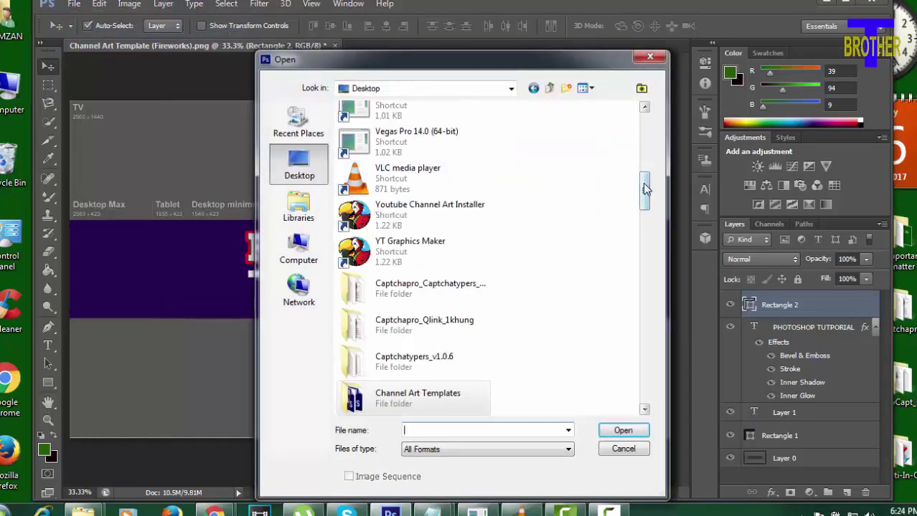
drag(643, 188, 658, 259)
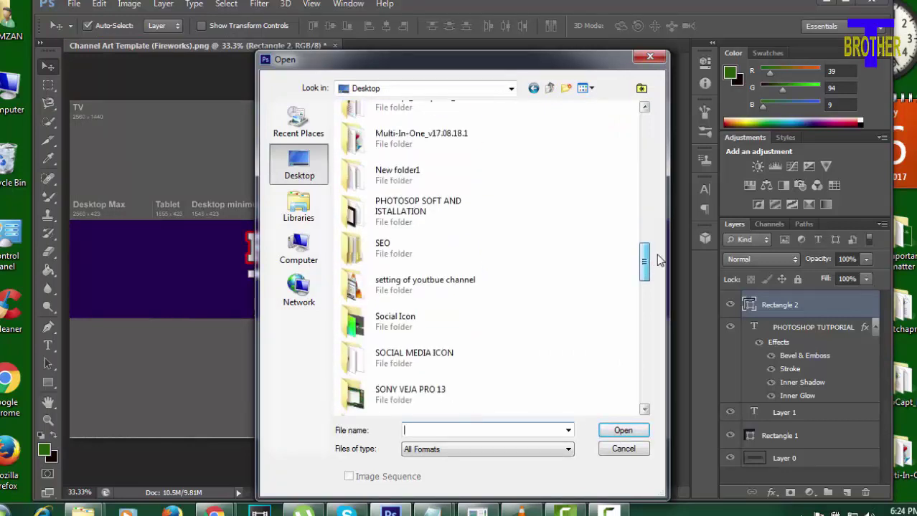
mouse_move(659, 259)
mouse_down()
mouse_move(665, 304)
mouse_move(666, 190)
mouse_move(665, 258)
mouse_up()
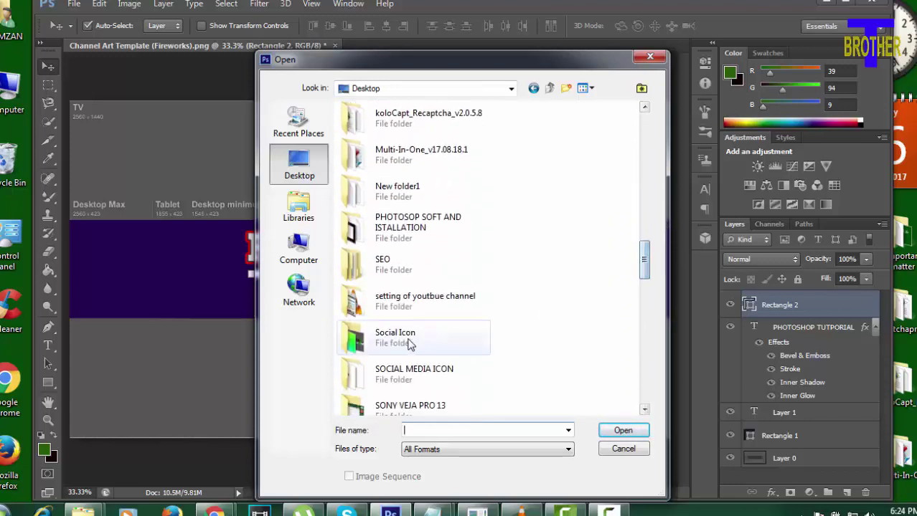
click(621, 430)
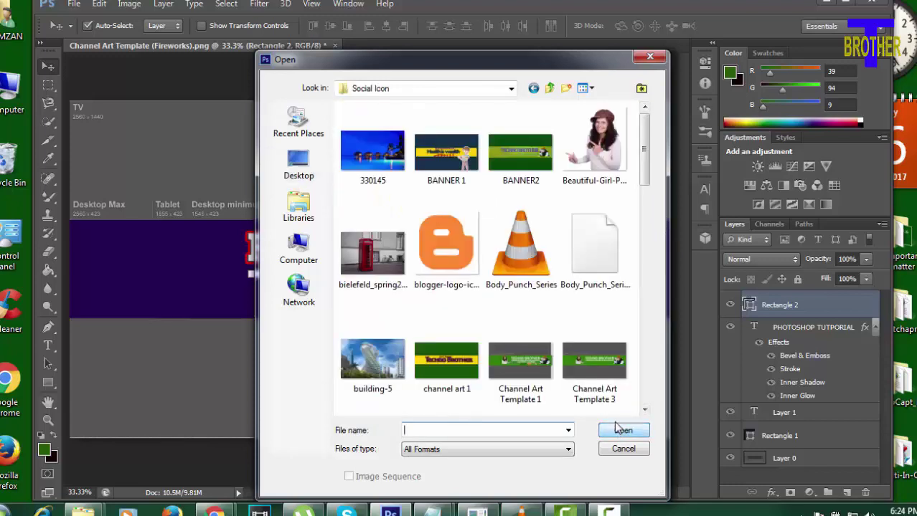
click(589, 154)
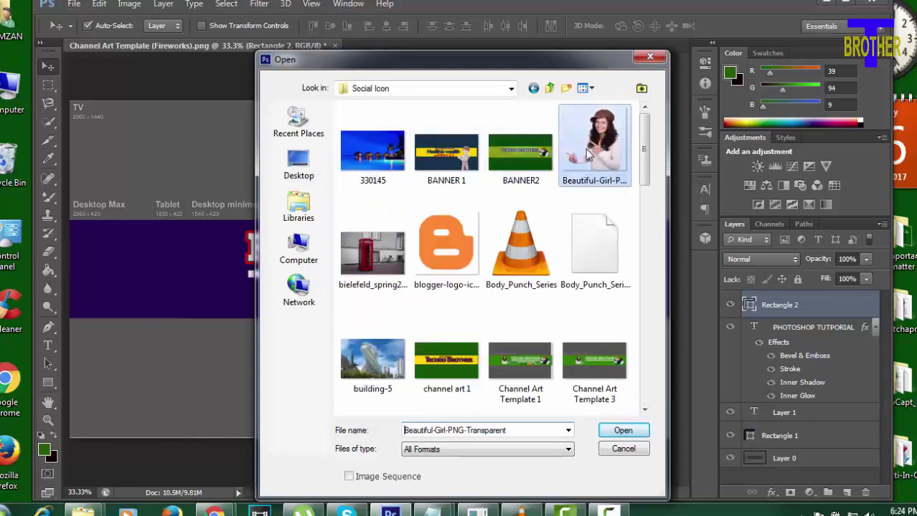
click(621, 431)
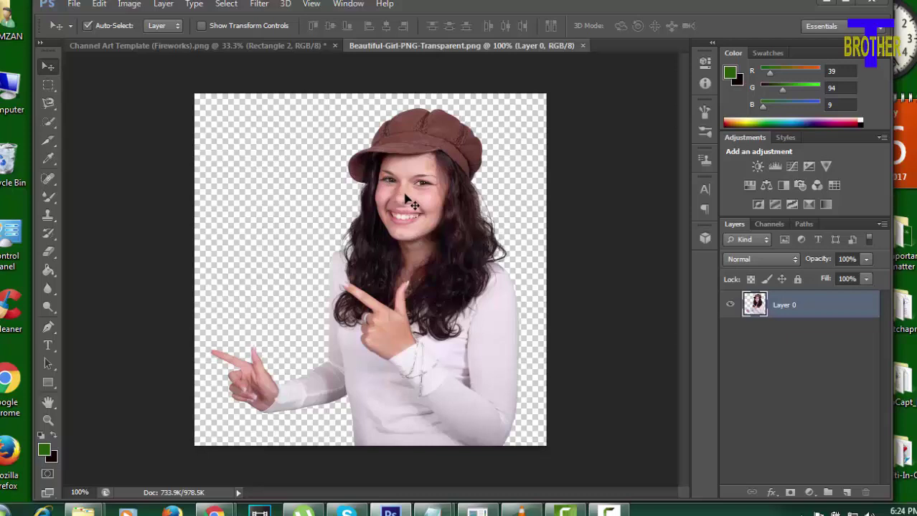
Drag the girl image onto the channel art banner as Layer 2, shifted to the right end
mouse_move(412, 205)
mouse_down()
mouse_move(253, 50)
mouse_move(457, 186)
mouse_up()
drag(545, 237, 561, 238)
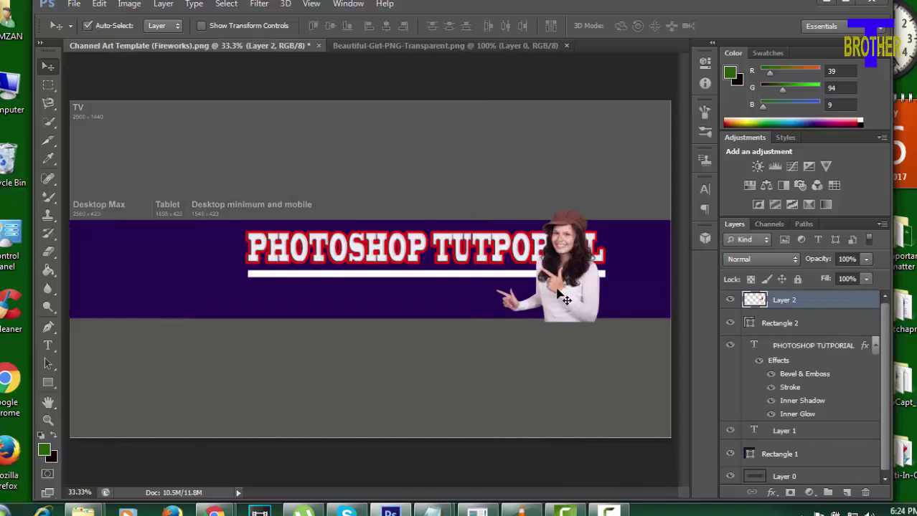
drag(561, 292, 620, 299)
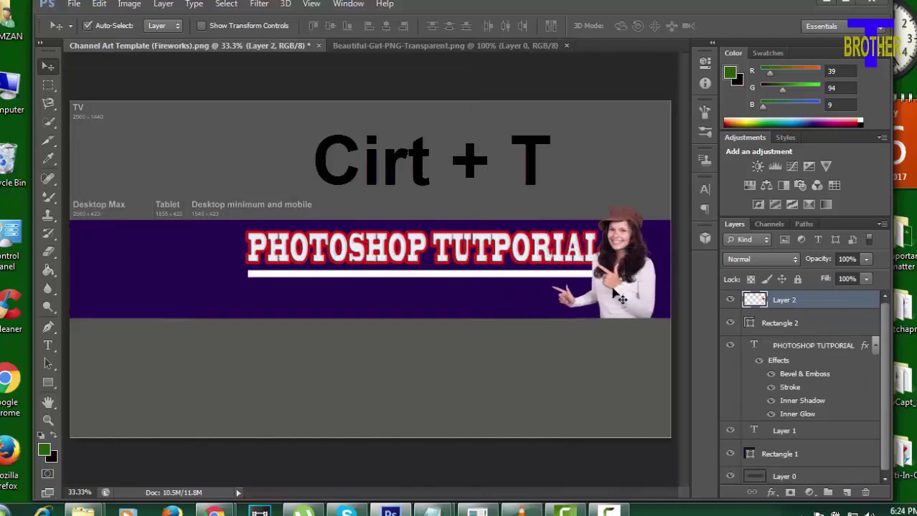
Free-transform the girl to fit inside the purple band and apply the resize
key(ctrl+t)
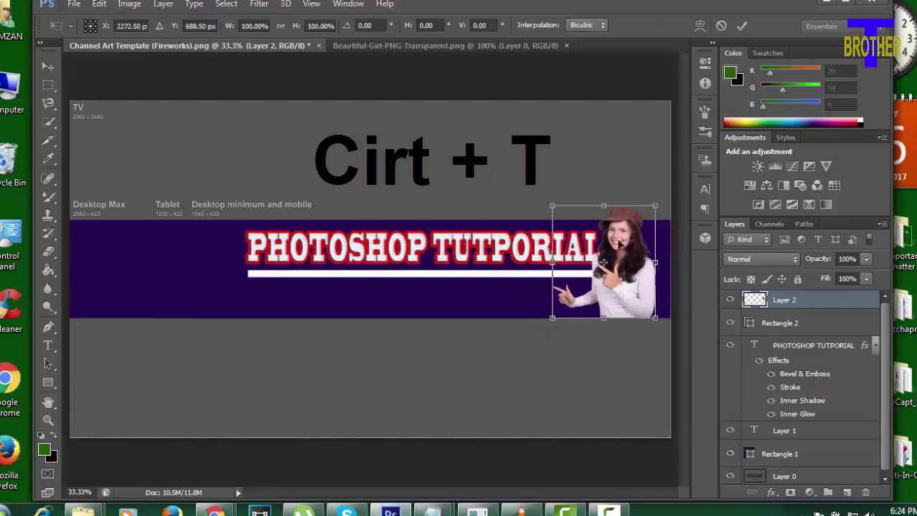
drag(603, 205, 604, 227)
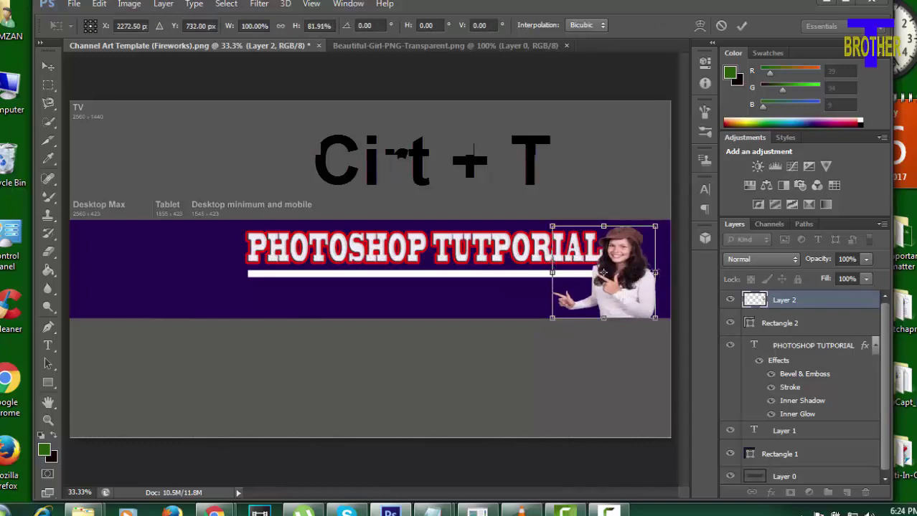
drag(658, 271, 672, 272)
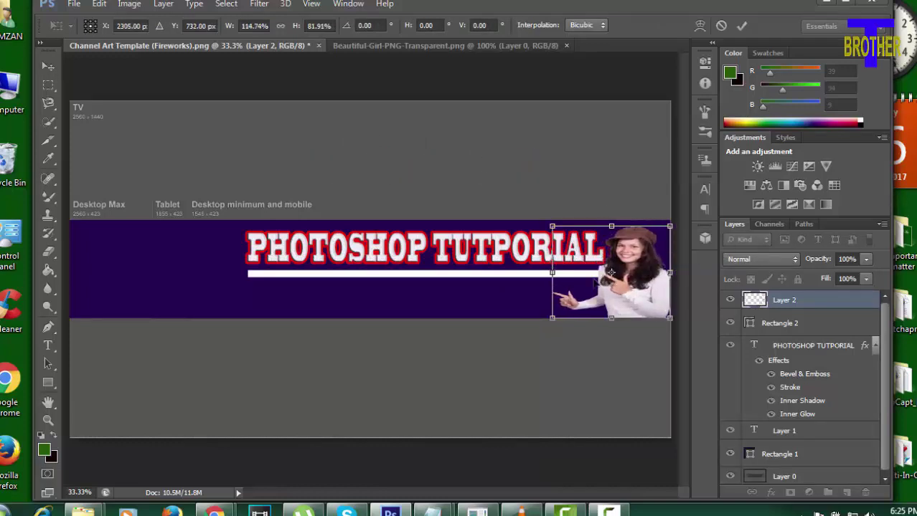
mouse_move(570, 272)
mouse_down()
mouse_move(596, 272)
mouse_move(574, 273)
mouse_up()
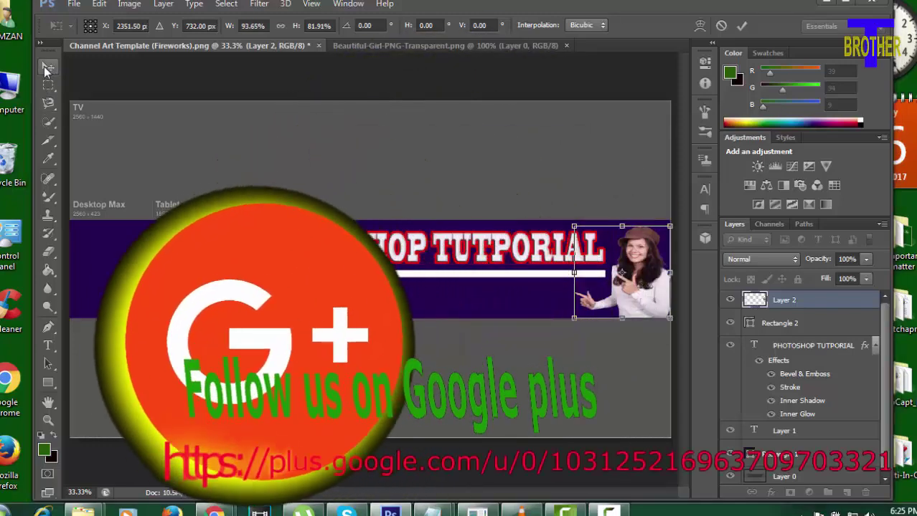
click(45, 67)
click(391, 202)
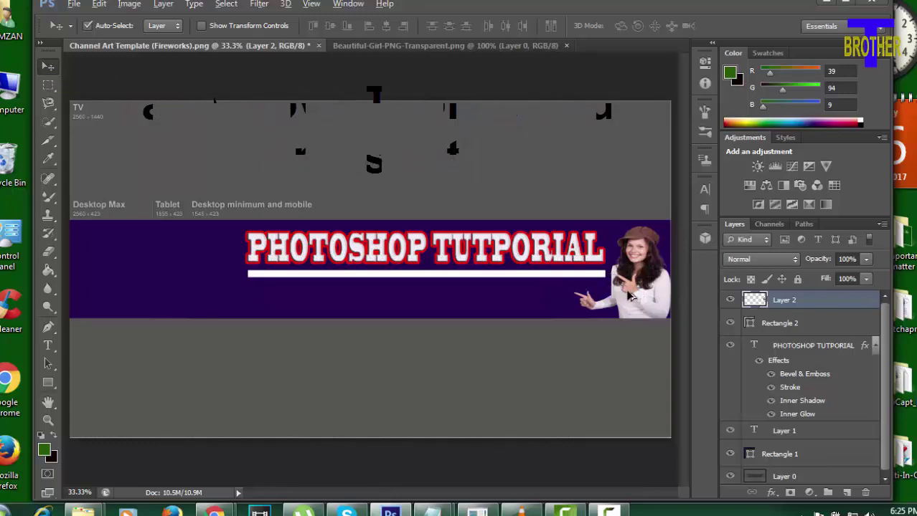
Copy the girl to the banner's left end, flip her to face the heading, and widen slightly
drag(629, 297, 196, 287)
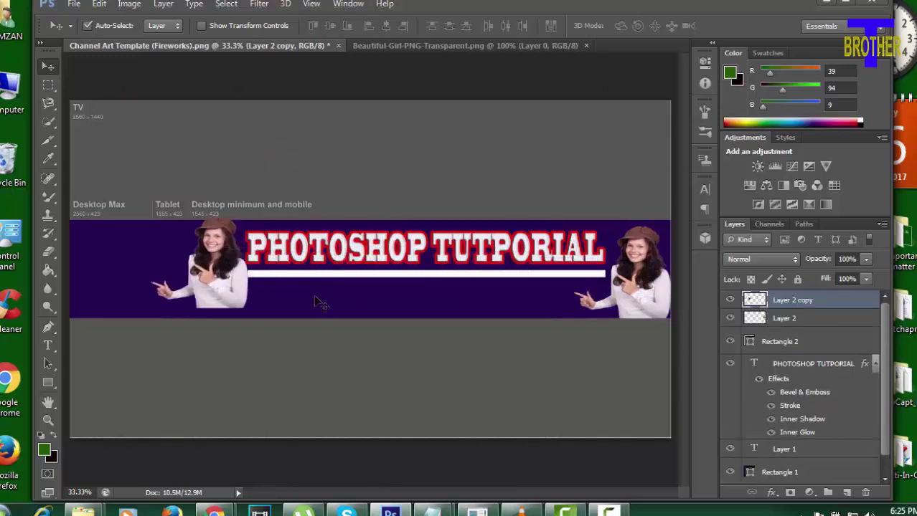
key(ctrl+t)
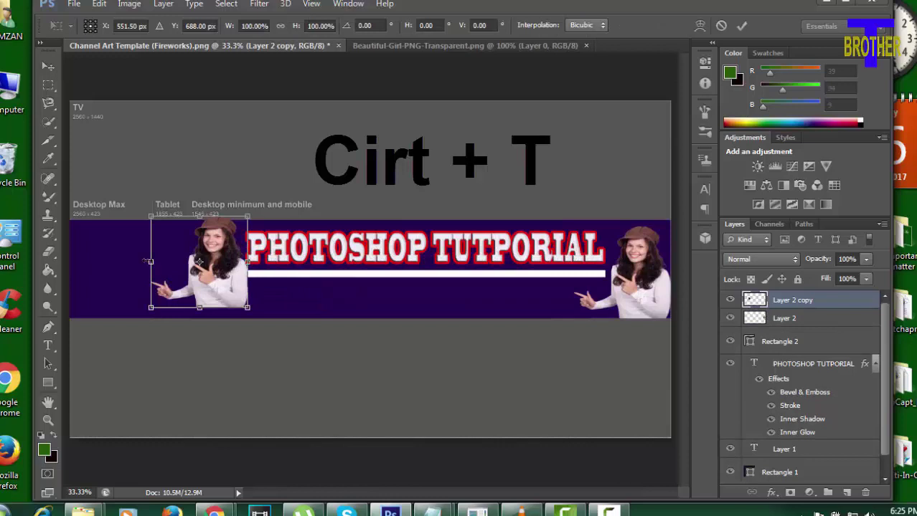
mouse_move(151, 262)
mouse_down()
mouse_move(326, 262)
mouse_move(216, 269)
mouse_move(204, 287)
mouse_up()
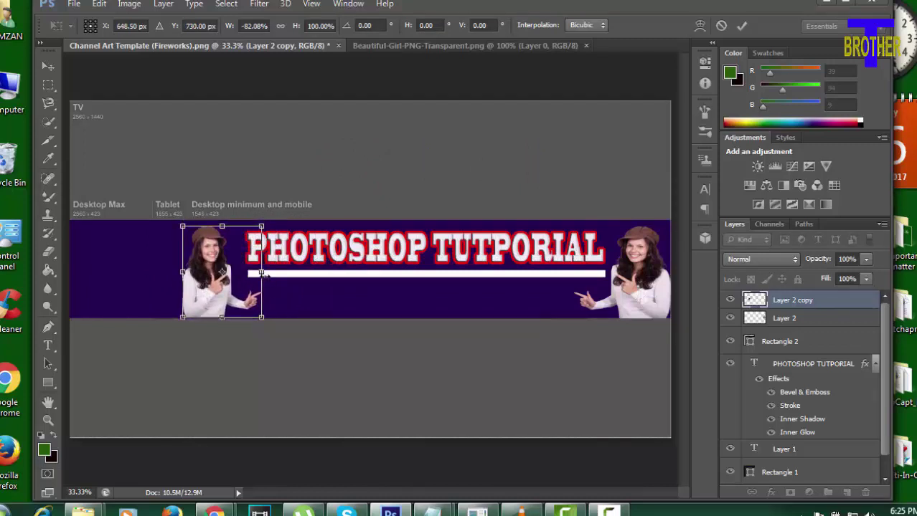
drag(260, 273, 265, 274)
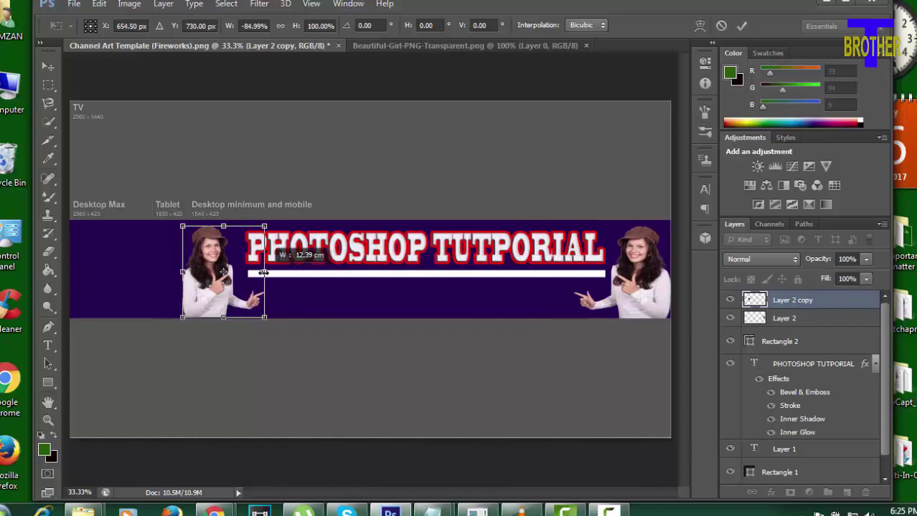
click(49, 67)
click(394, 201)
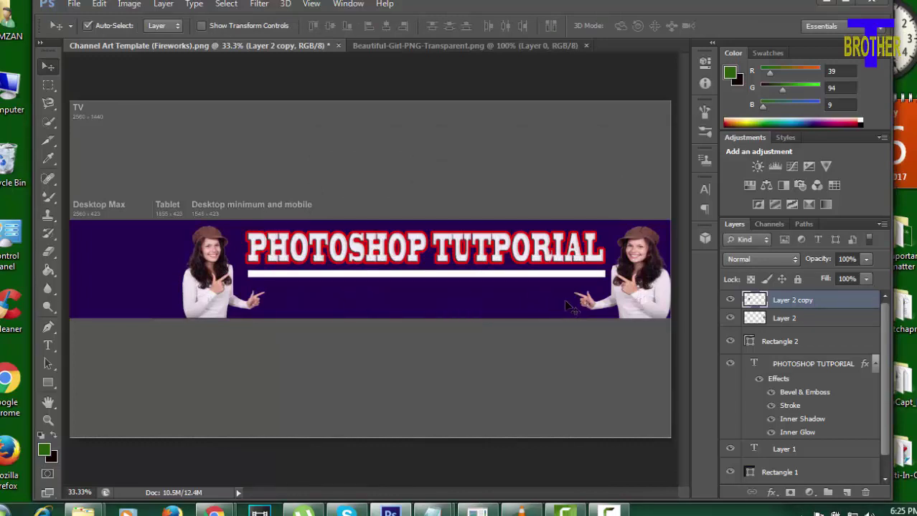
Open the blogger, facebook, google_plus1600 and twitter_PNG32 logos from Social Icon together
click(73, 3)
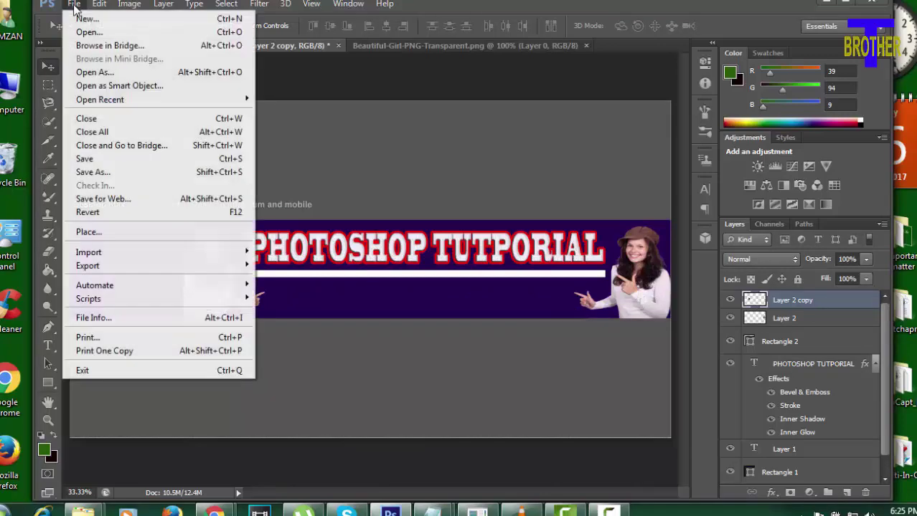
click(80, 32)
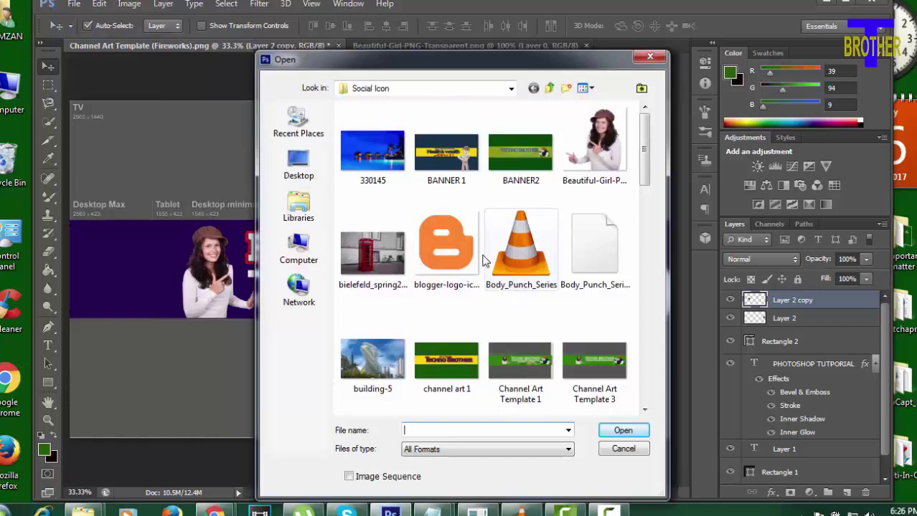
click(440, 252)
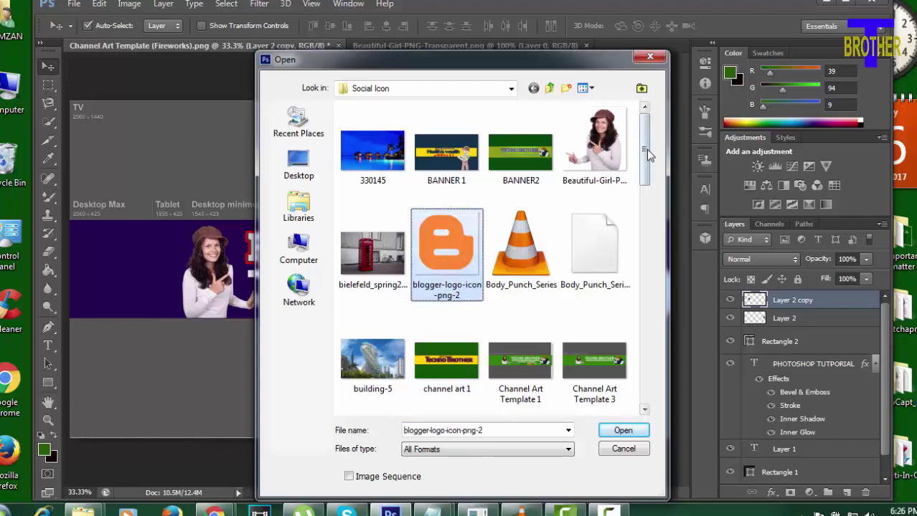
drag(647, 153, 642, 223)
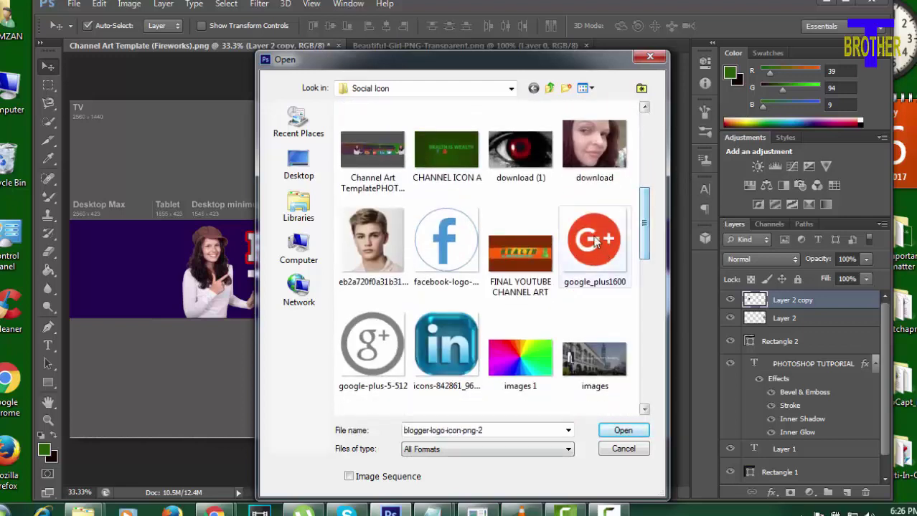
ctrl+click(594, 242)
ctrl+click(447, 248)
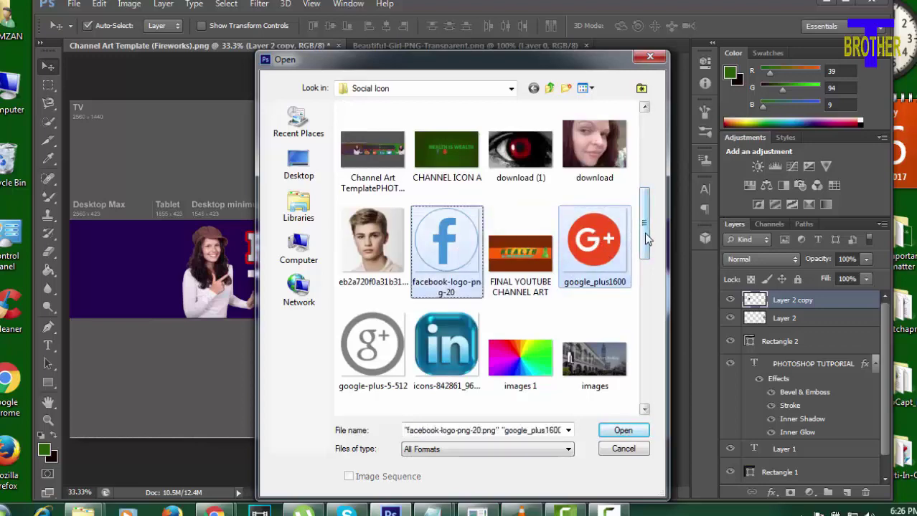
drag(644, 232, 665, 393)
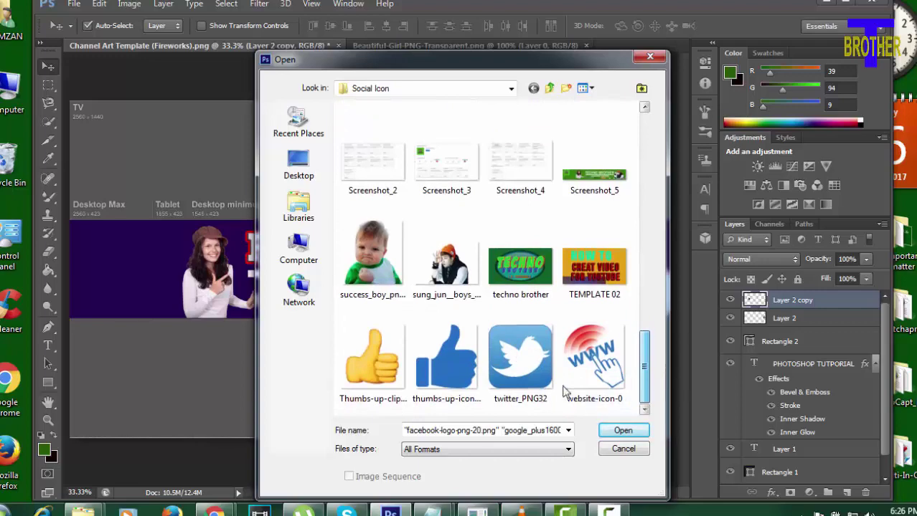
ctrl+click(520, 358)
click(621, 429)
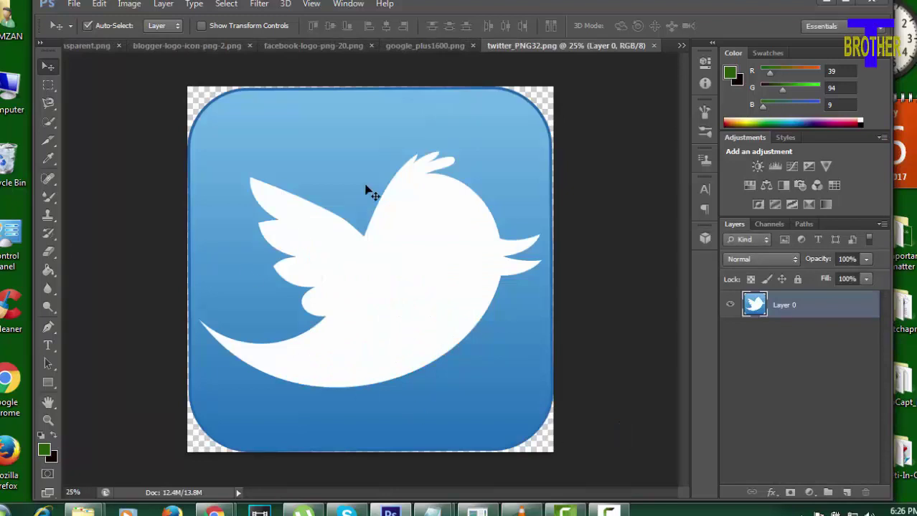
Close the Beautiful-Girl-PNG-Transparent document and show the blogger-logo-icon-png-2 document
click(185, 48)
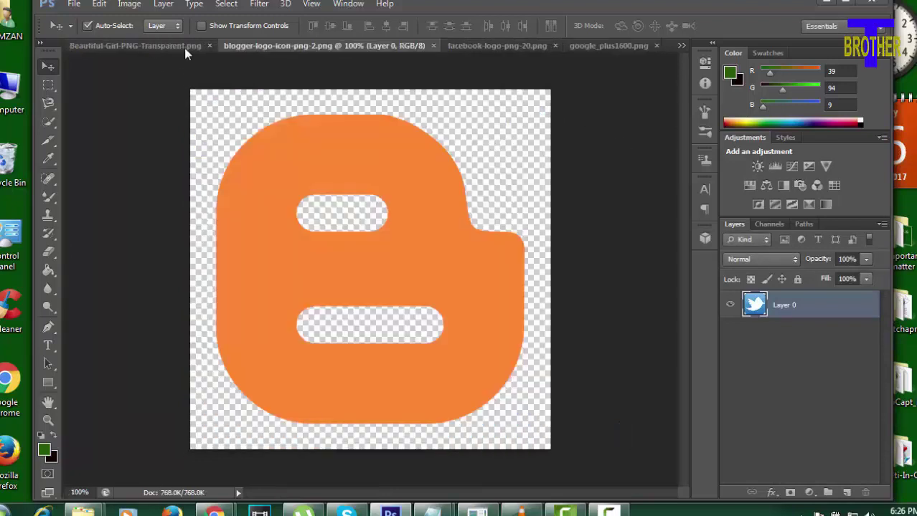
click(682, 47)
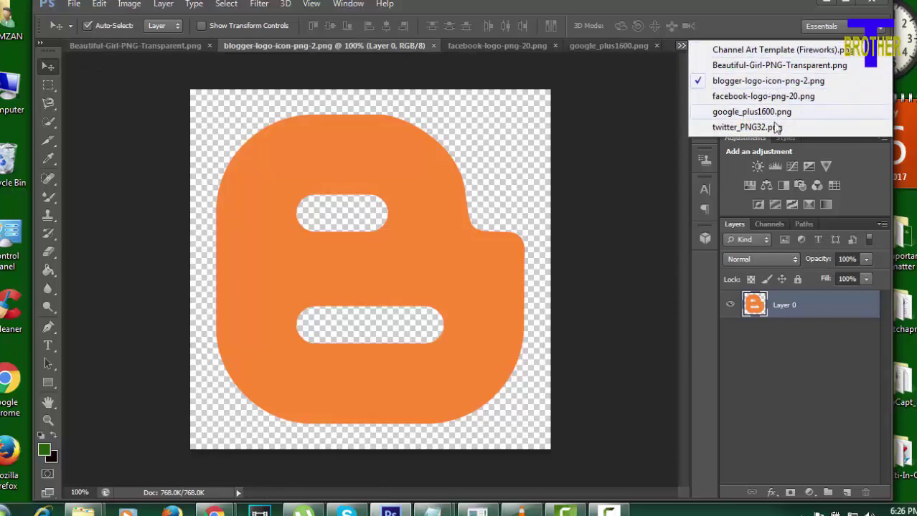
click(751, 52)
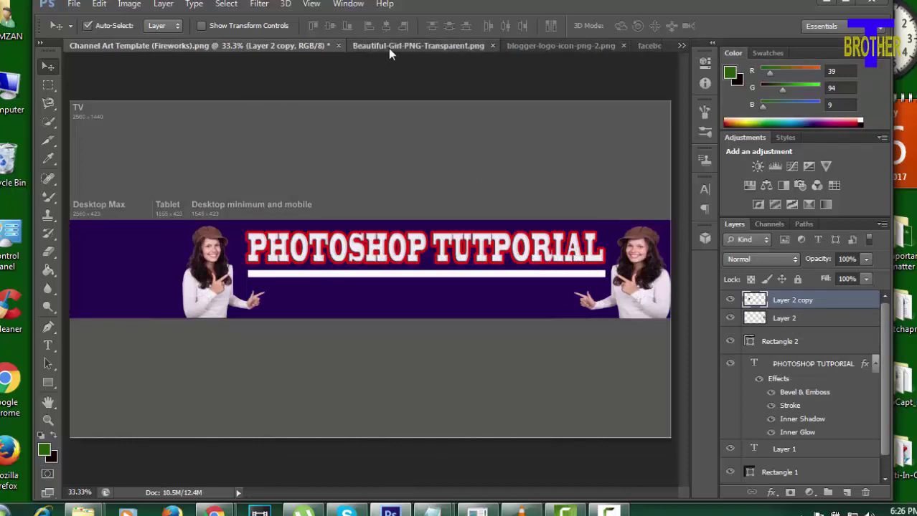
click(388, 48)
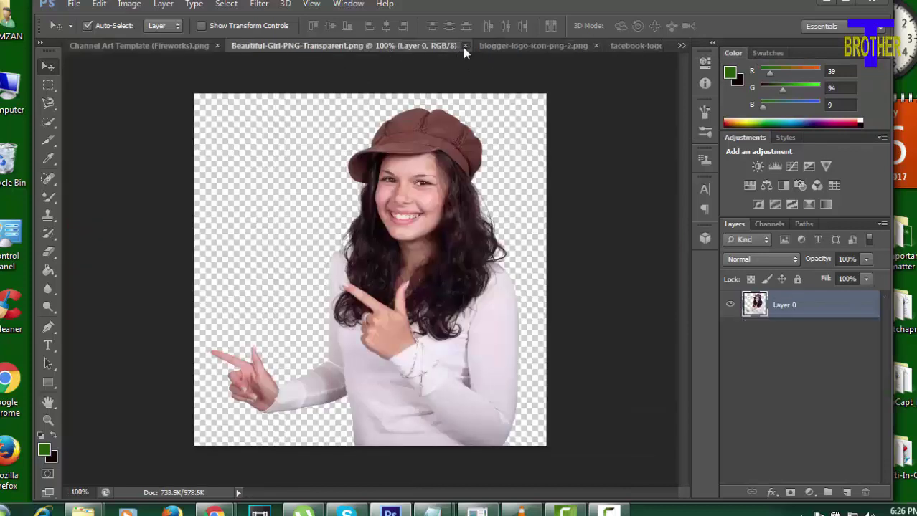
click(464, 46)
click(420, 47)
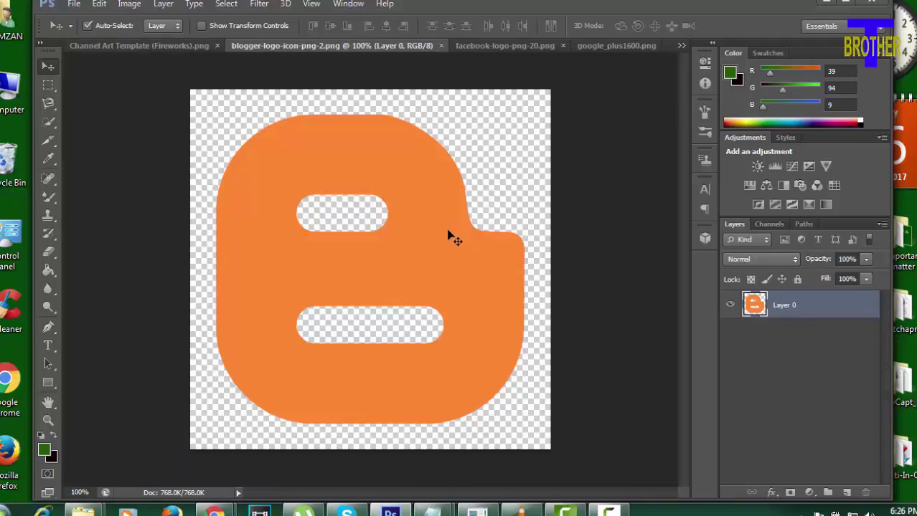
Drop the Blogger logo into the banner as Layer 3, shrink it flat, and settle it below the heading
drag(448, 233, 161, 52)
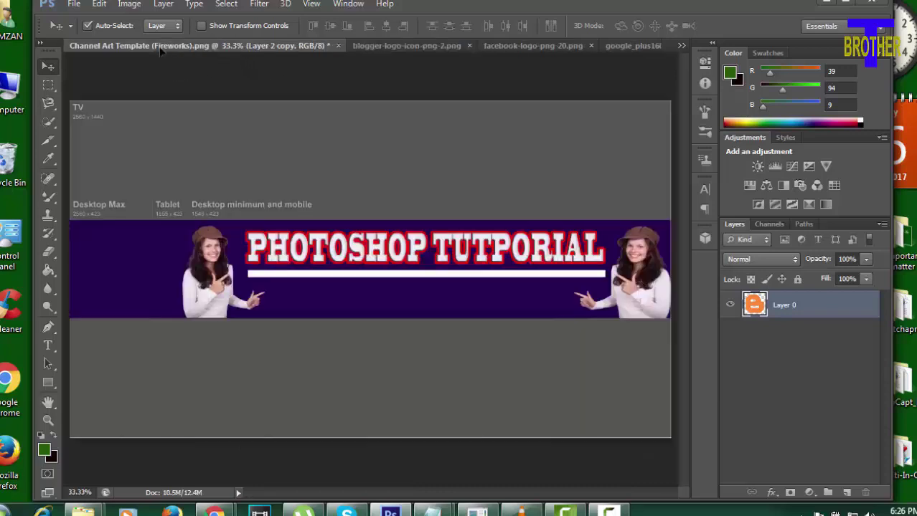
mouse_move(161, 51)
mouse_down()
mouse_move(396, 273)
mouse_move(301, 302)
mouse_up()
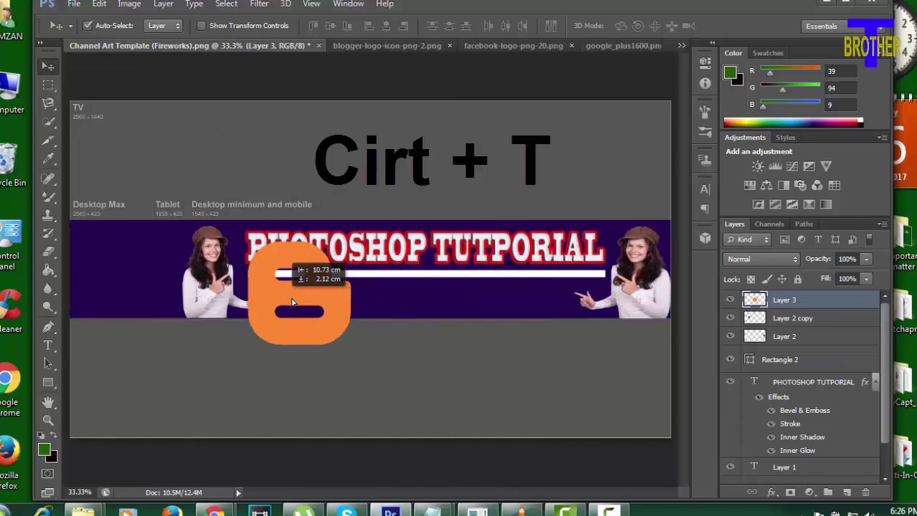
key(ctrl+t)
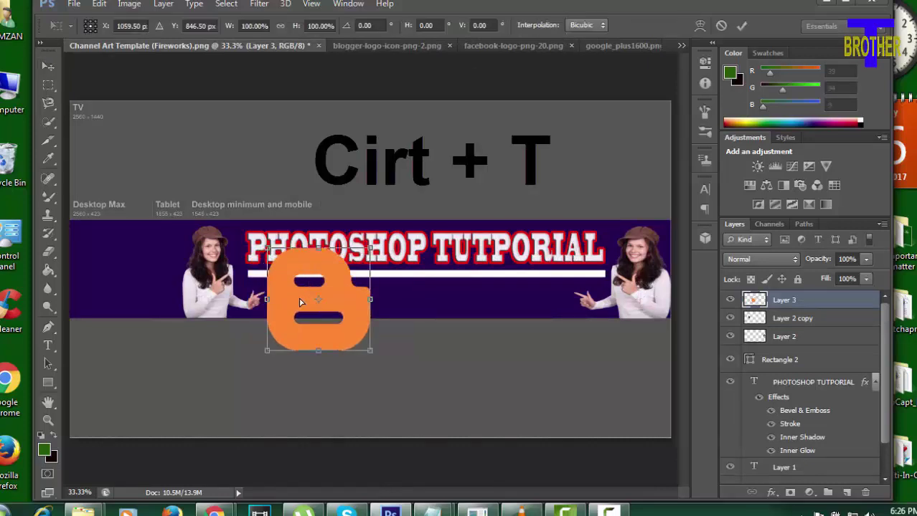
mouse_move(318, 248)
mouse_down()
mouse_move(318, 284)
mouse_move(321, 277)
mouse_up()
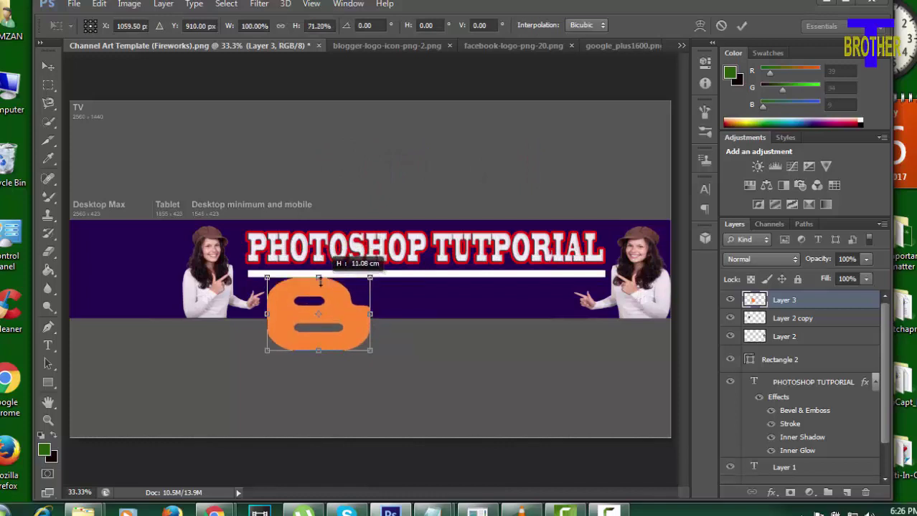
drag(318, 351, 318, 318)
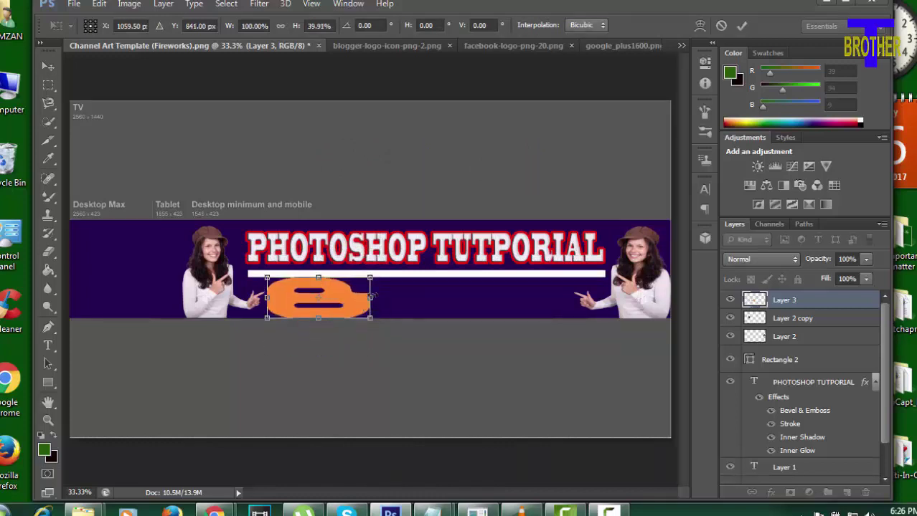
drag(372, 297, 329, 297)
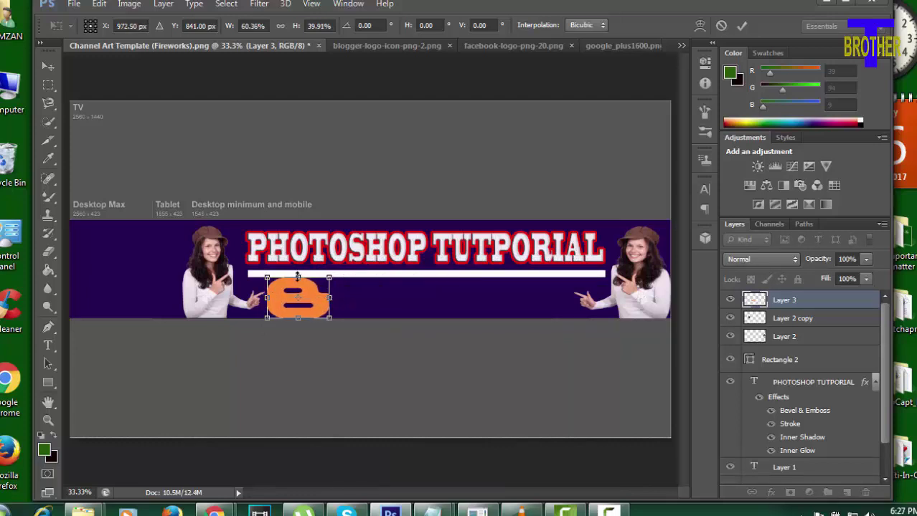
drag(298, 276, 297, 288)
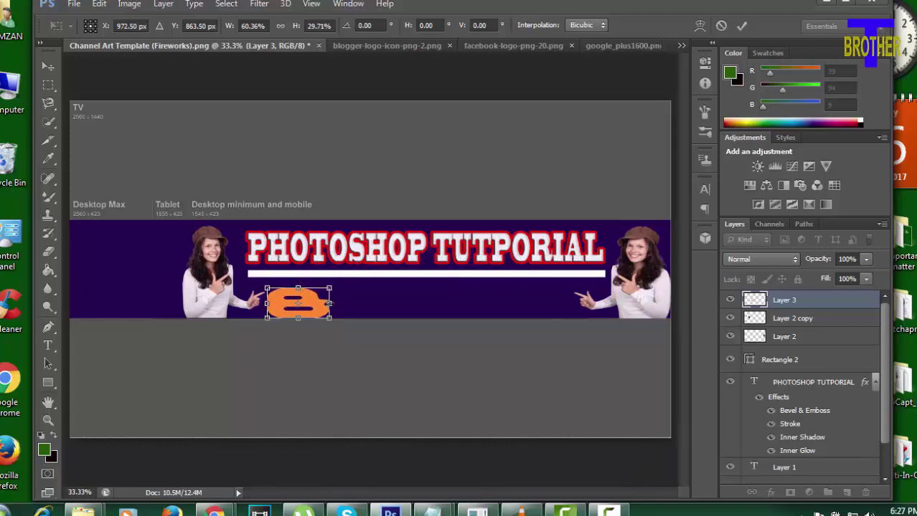
drag(330, 303, 326, 304)
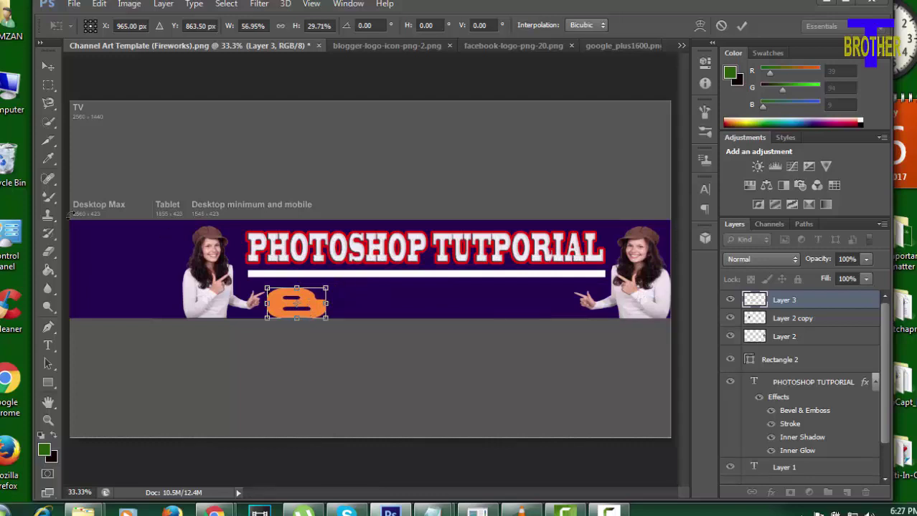
click(44, 66)
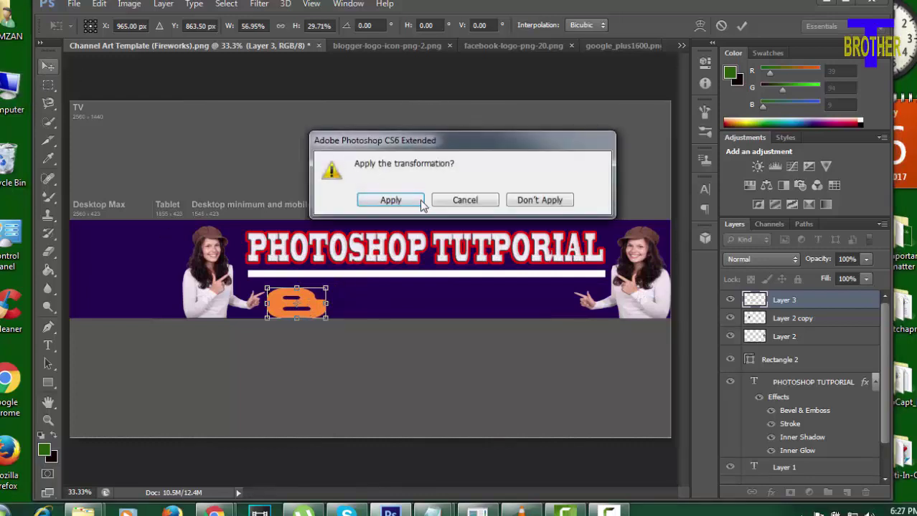
click(388, 199)
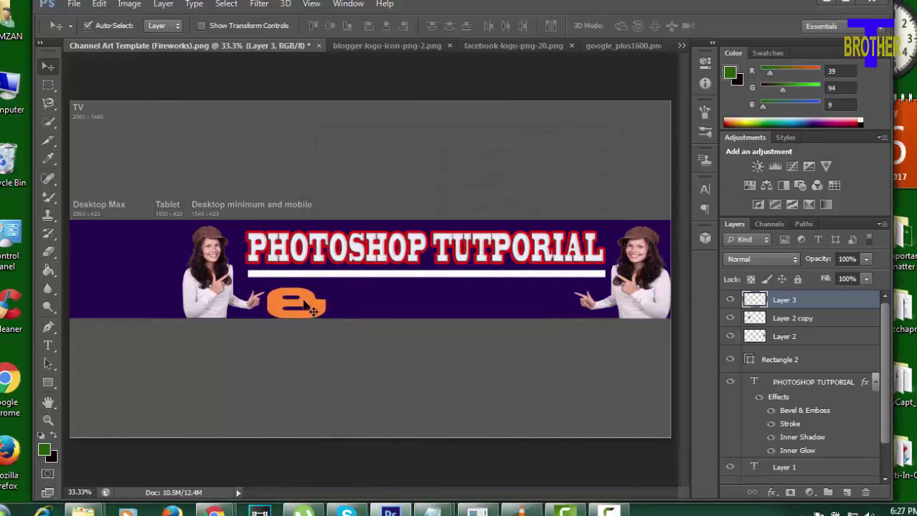
drag(303, 304, 303, 301)
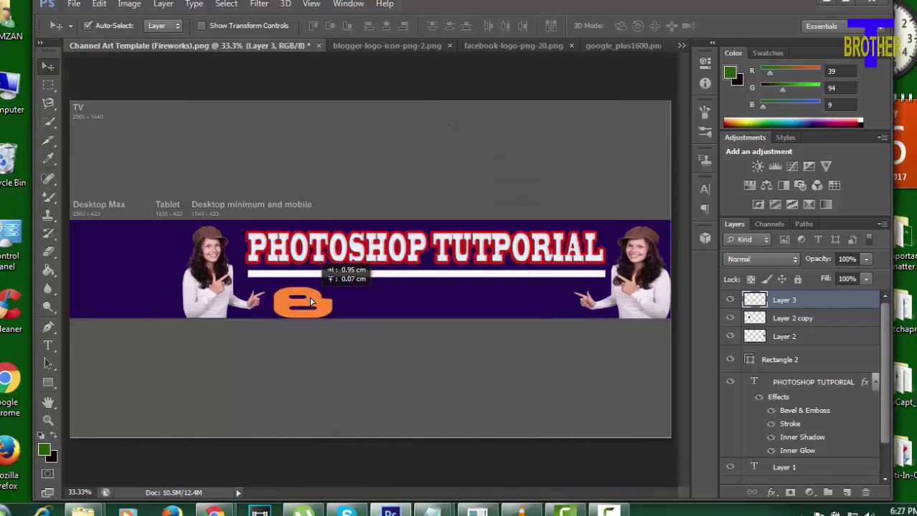
drag(303, 301, 312, 303)
Close the Blogger document and drop the Facebook logo onto the banner as Layer 4
click(411, 46)
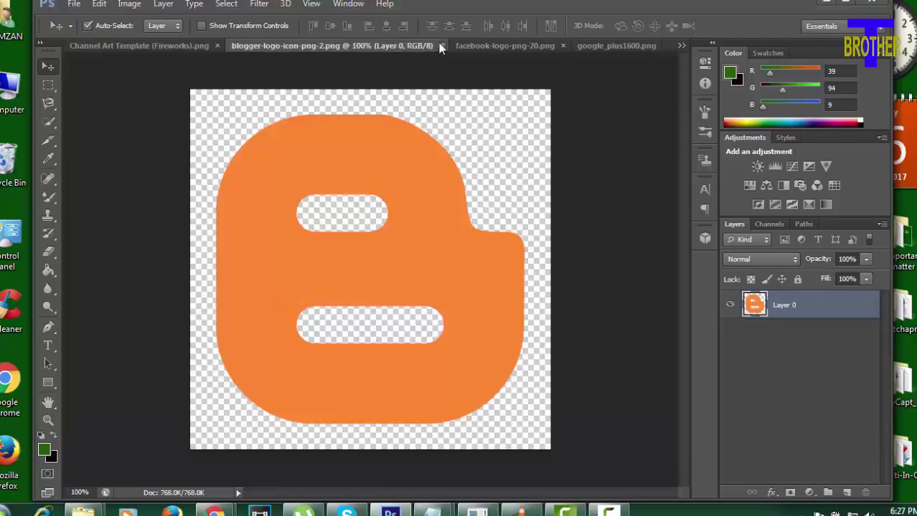
click(442, 46)
click(383, 48)
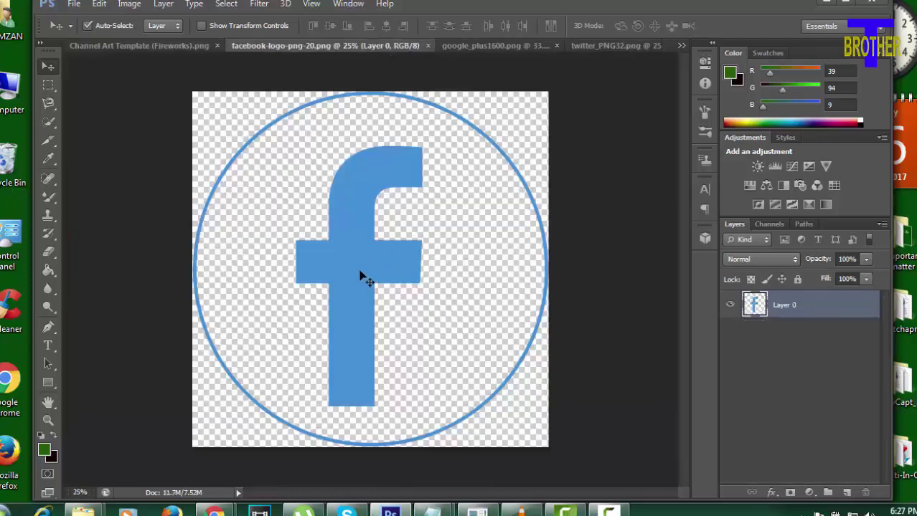
drag(360, 273, 169, 51)
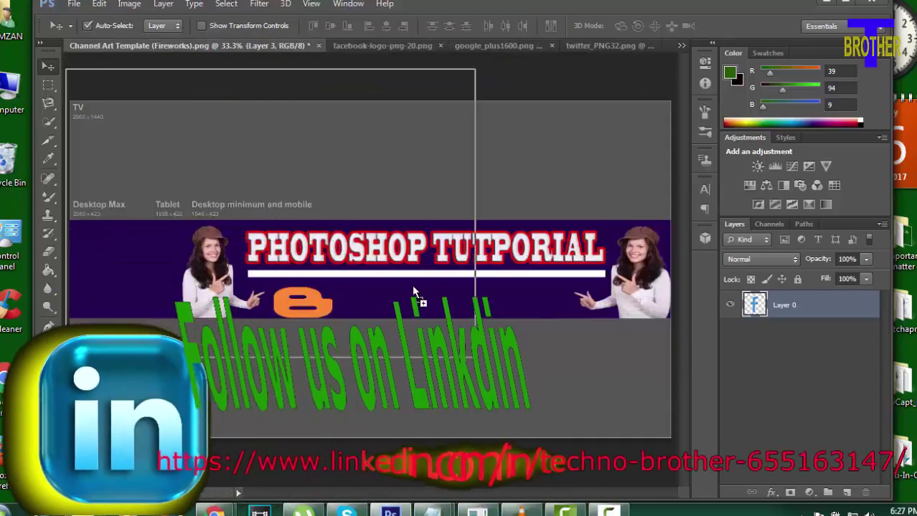
drag(169, 51, 412, 296)
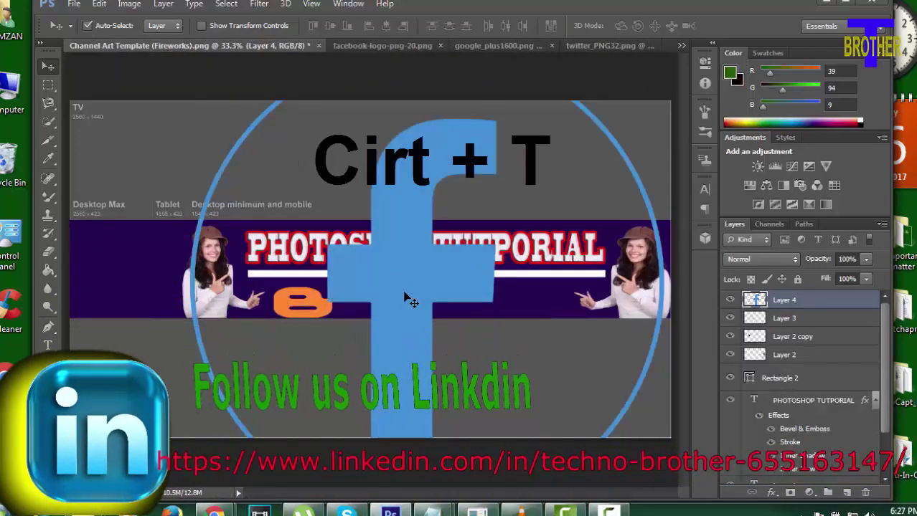
Free-transform the Facebook logo, squashing and narrowing it down to icon size
key(ctrl+t)
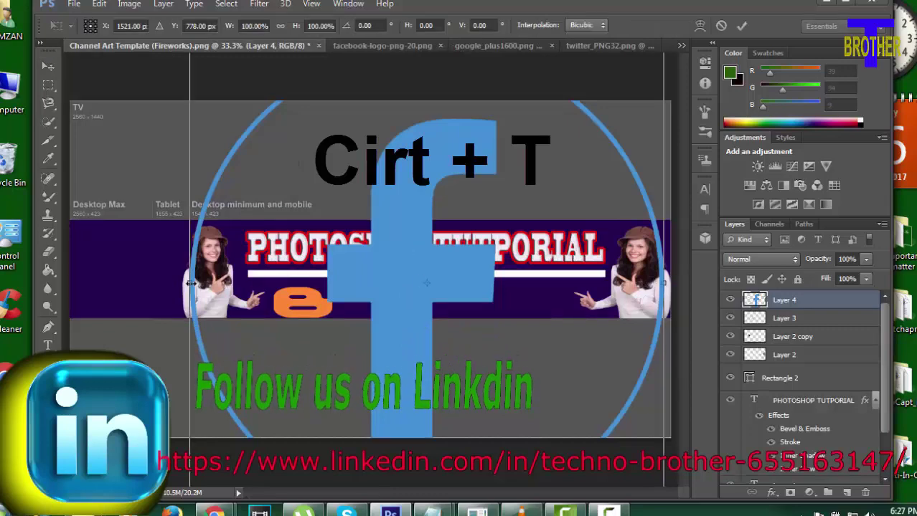
drag(192, 283, 392, 284)
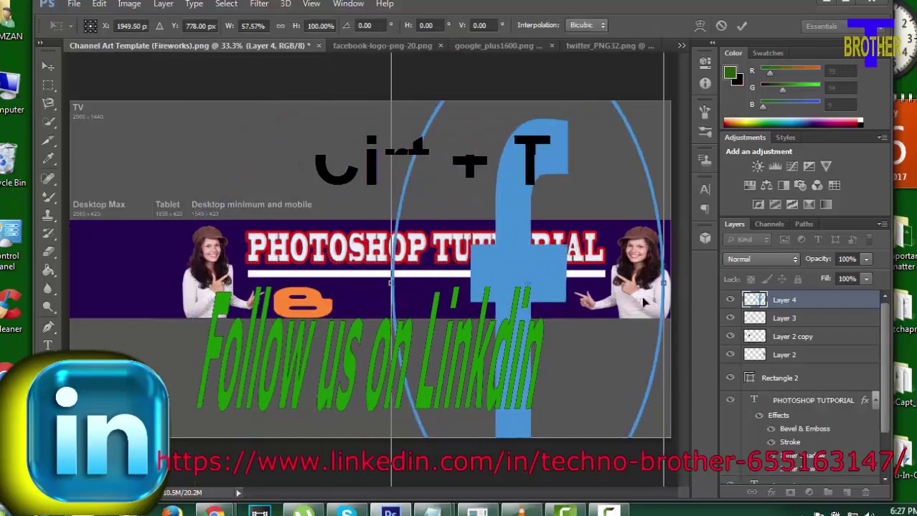
drag(664, 283, 571, 284)
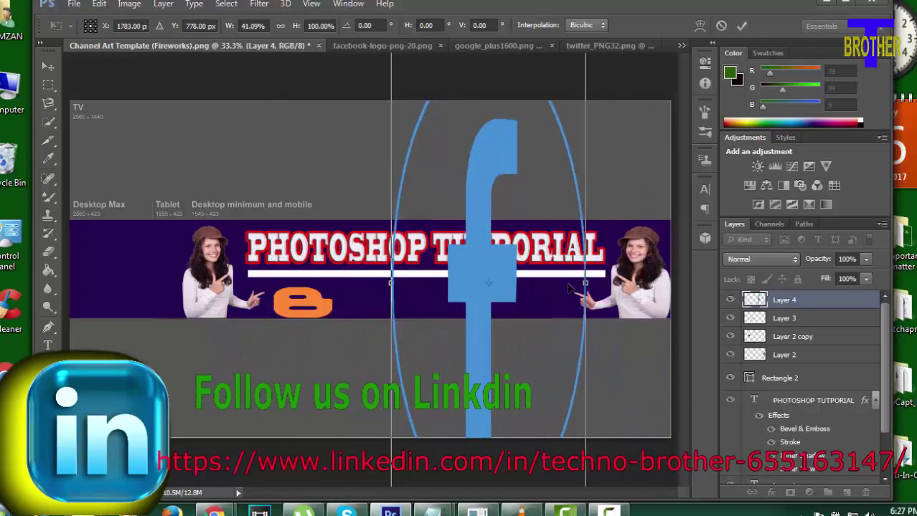
drag(482, 343, 469, 436)
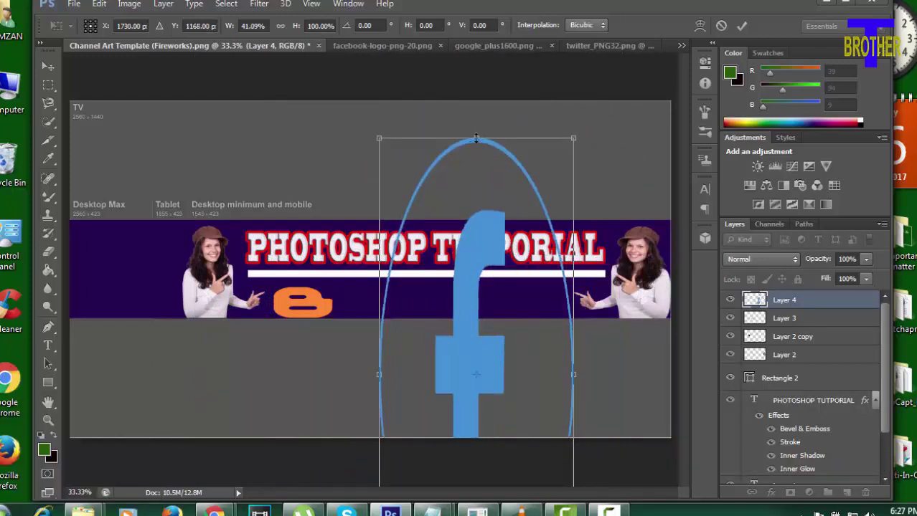
drag(475, 138, 475, 342)
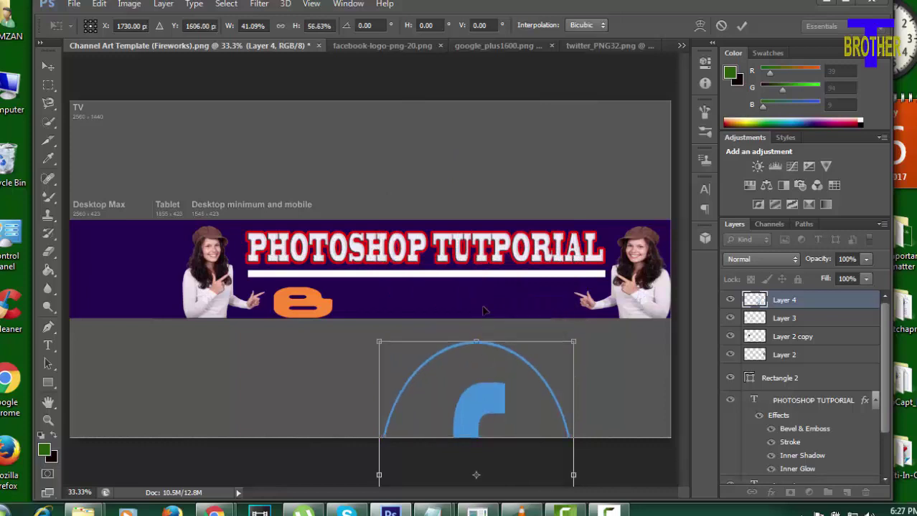
drag(483, 388, 497, 174)
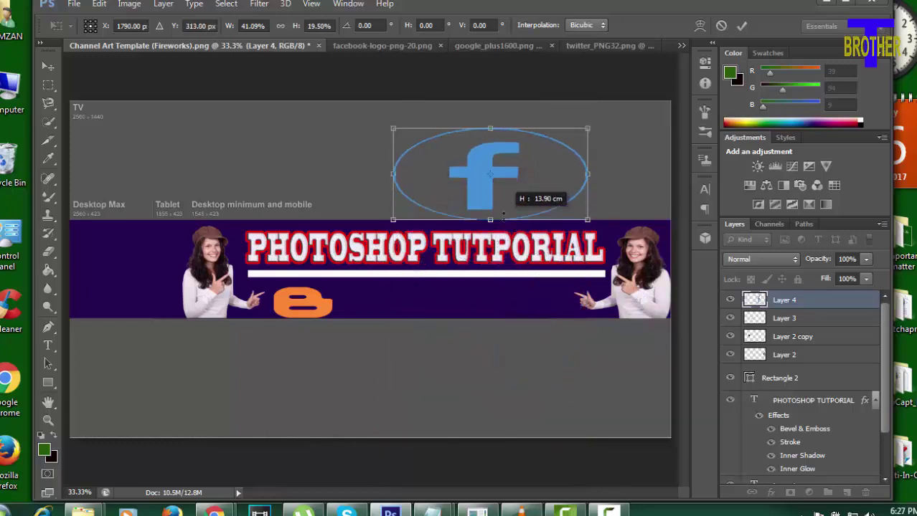
drag(493, 369, 494, 220)
drag(491, 127, 491, 155)
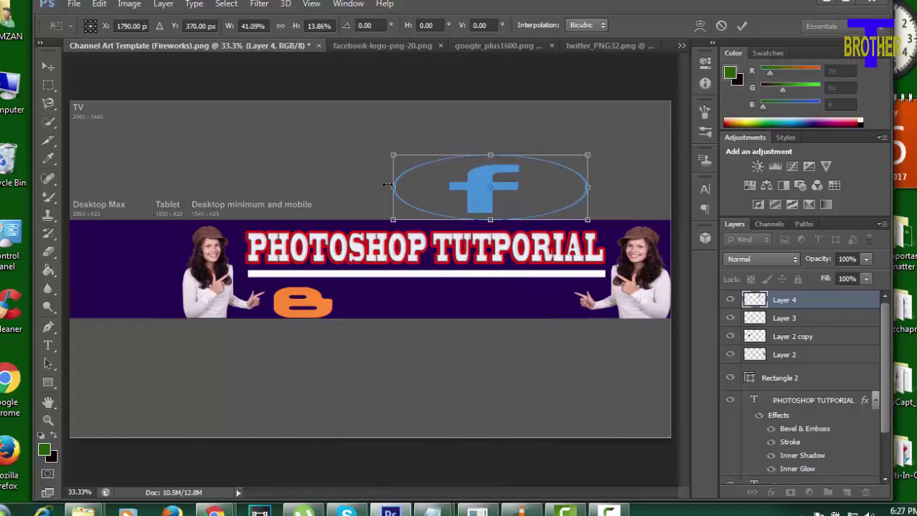
drag(387, 185, 524, 190)
drag(588, 186, 581, 186)
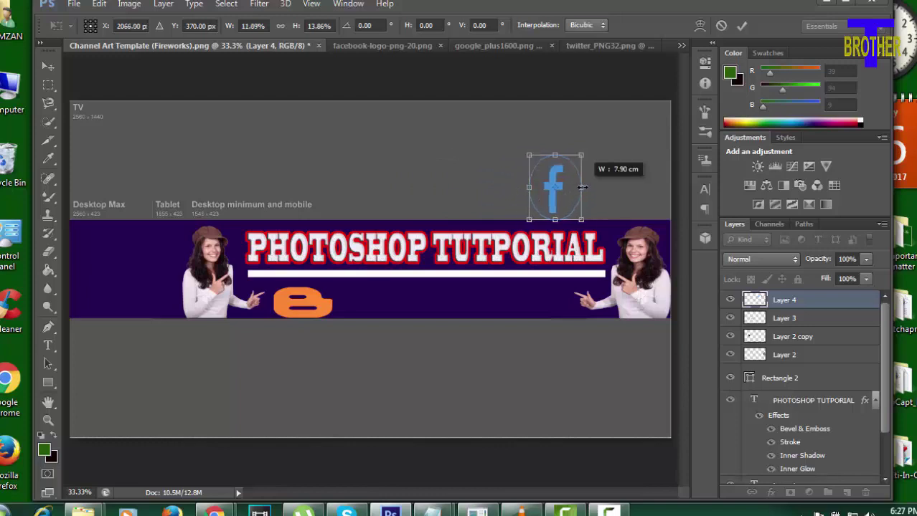
mouse_move(555, 155)
mouse_down()
mouse_move(495, 241)
mouse_move(503, 224)
mouse_up()
Place the Facebook icon beside the Blogger icon, apply the transform, and show facebook-logo-png-20
drag(545, 211, 396, 302)
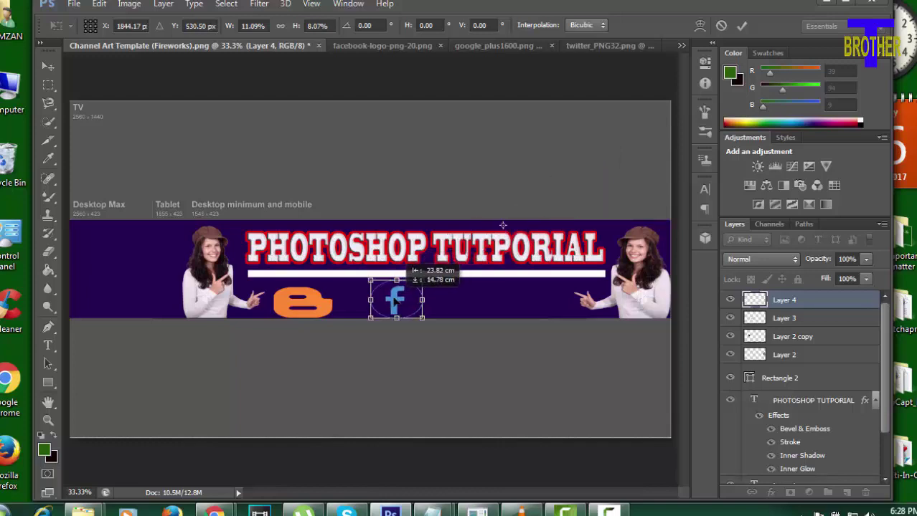
drag(392, 300, 400, 300)
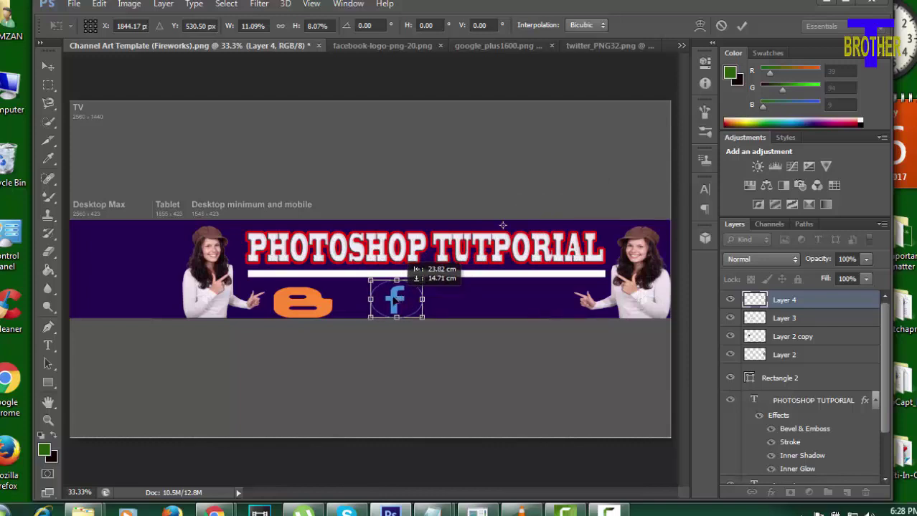
click(48, 67)
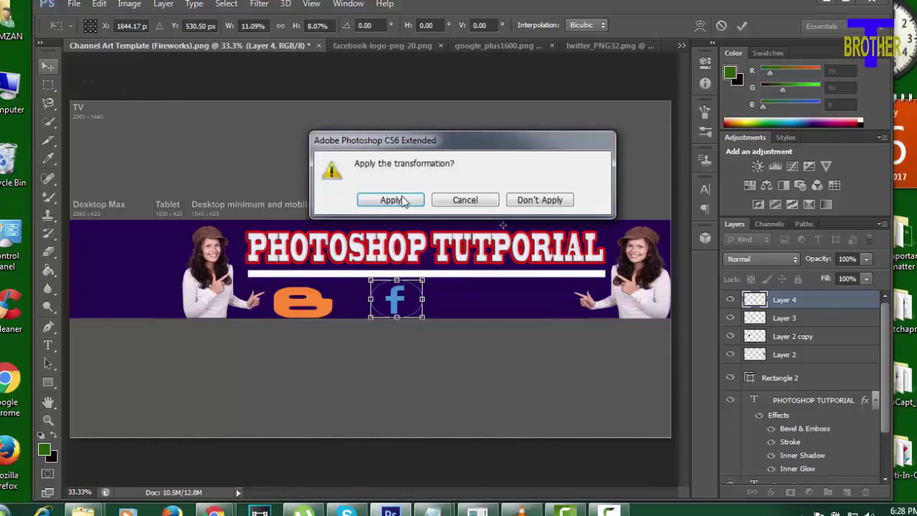
click(538, 198)
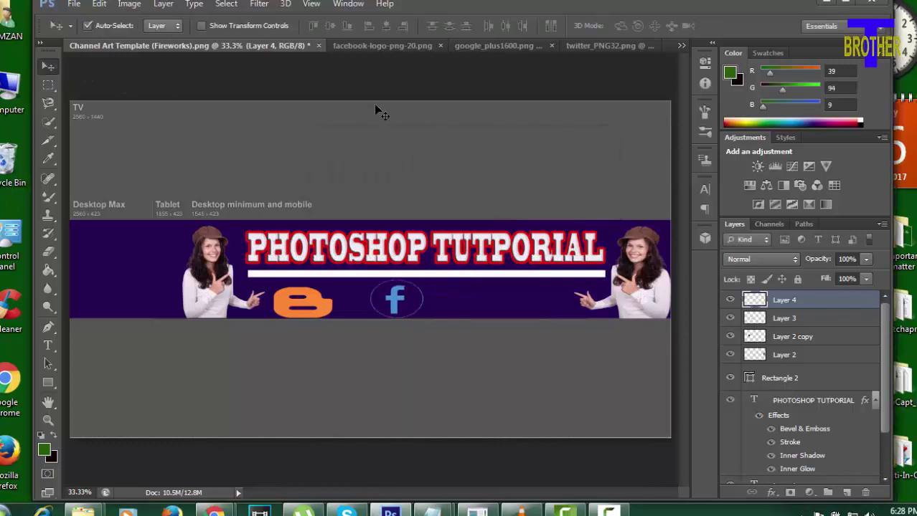
click(402, 46)
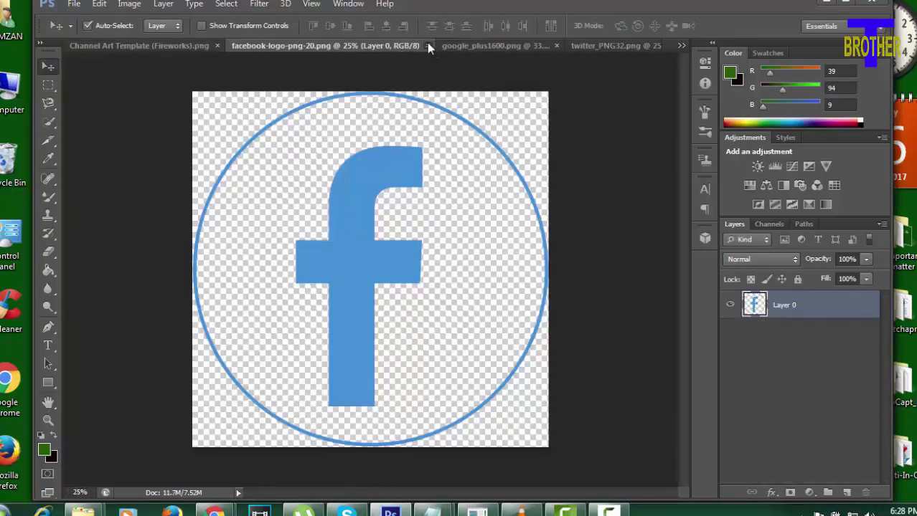
Close the Facebook document and drop the Google+ logo into the banner as Layer 5
click(428, 46)
click(398, 47)
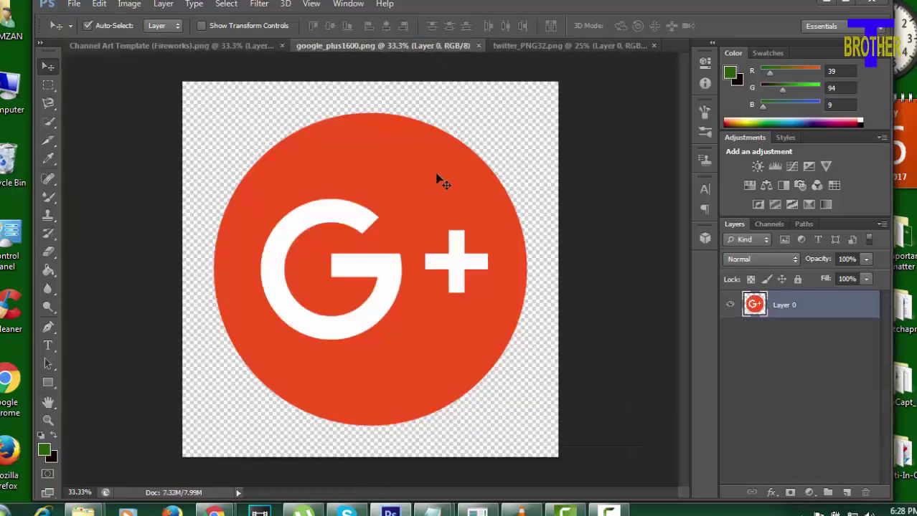
drag(439, 182, 217, 47)
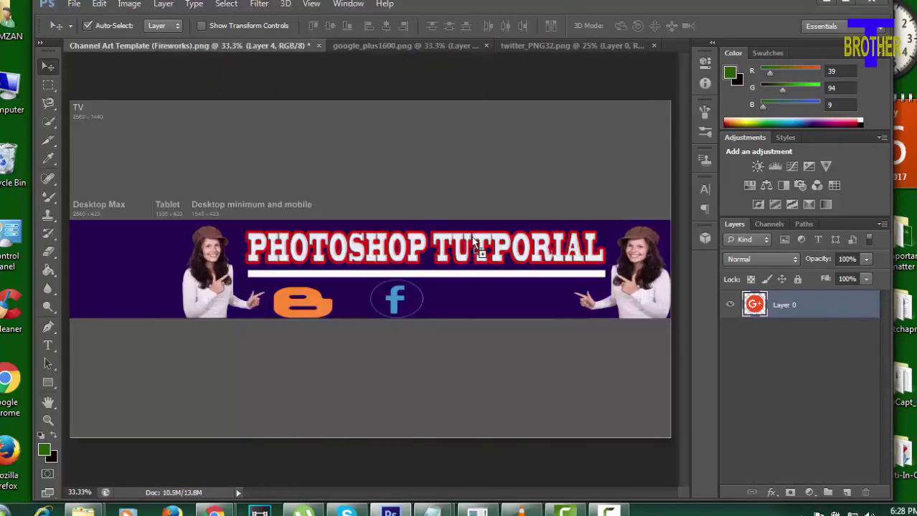
drag(217, 47, 471, 236)
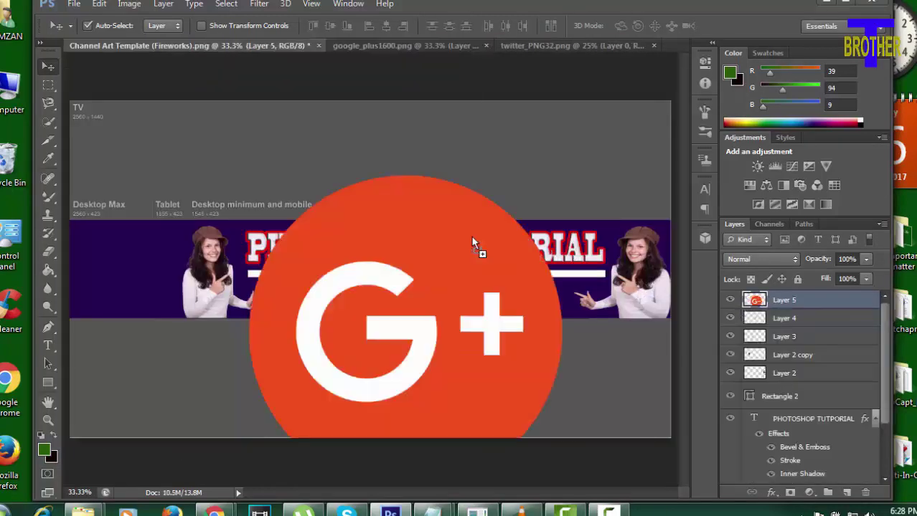
Shrink the Google+ logo to icon size beside the Facebook icon and apply the transform
key(ctrl+t)
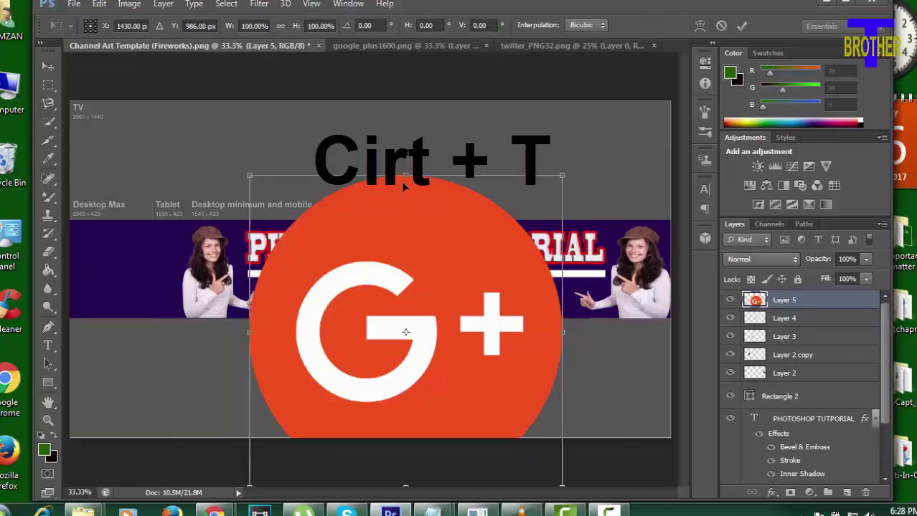
drag(405, 175, 417, 338)
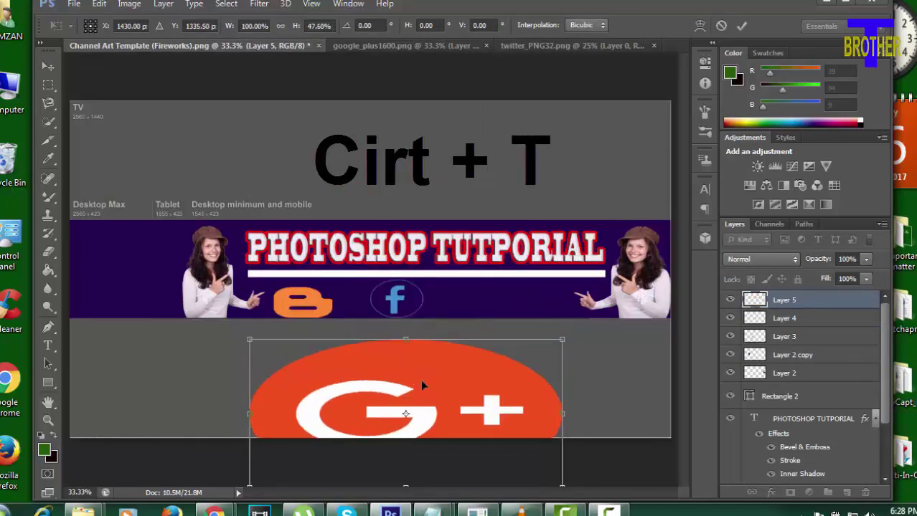
drag(421, 383, 452, 276)
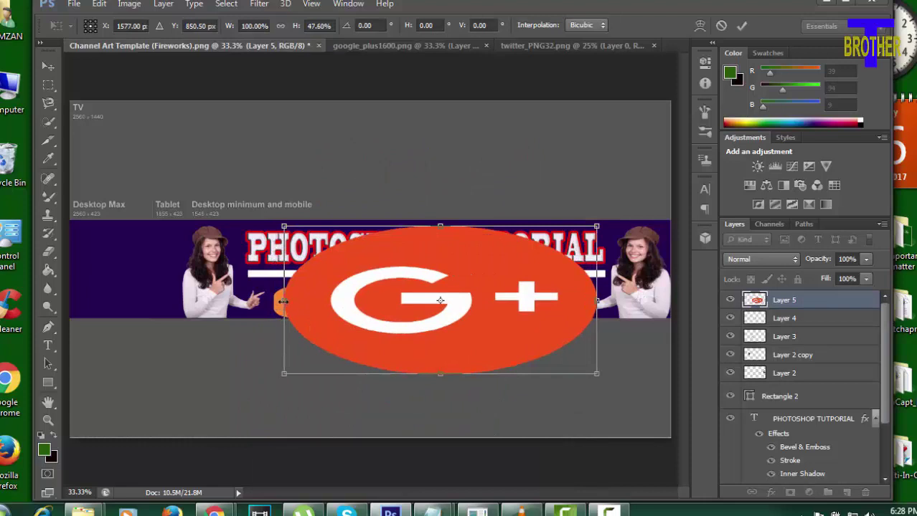
drag(284, 300, 484, 302)
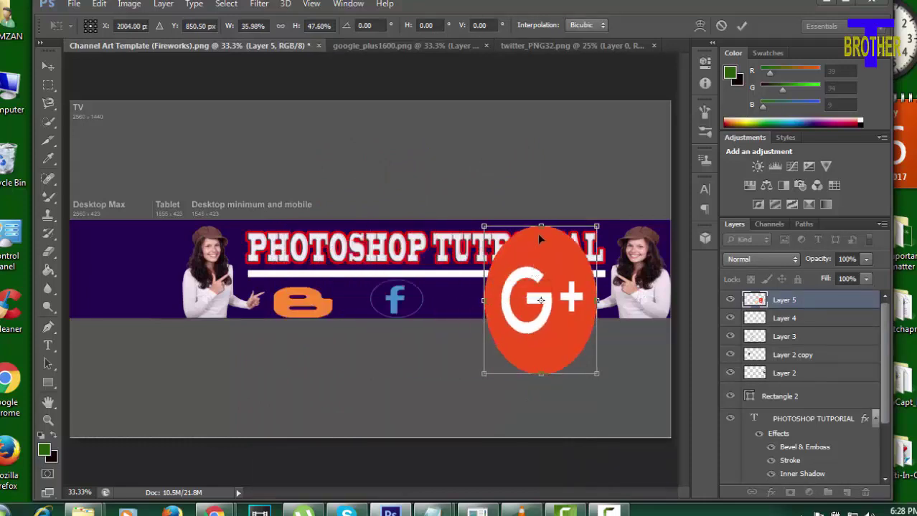
drag(541, 227, 541, 319)
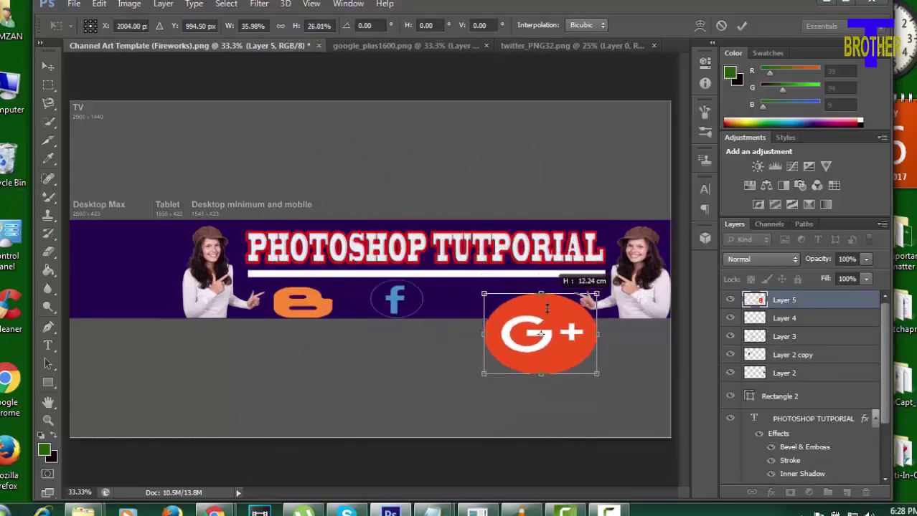
drag(596, 348, 547, 348)
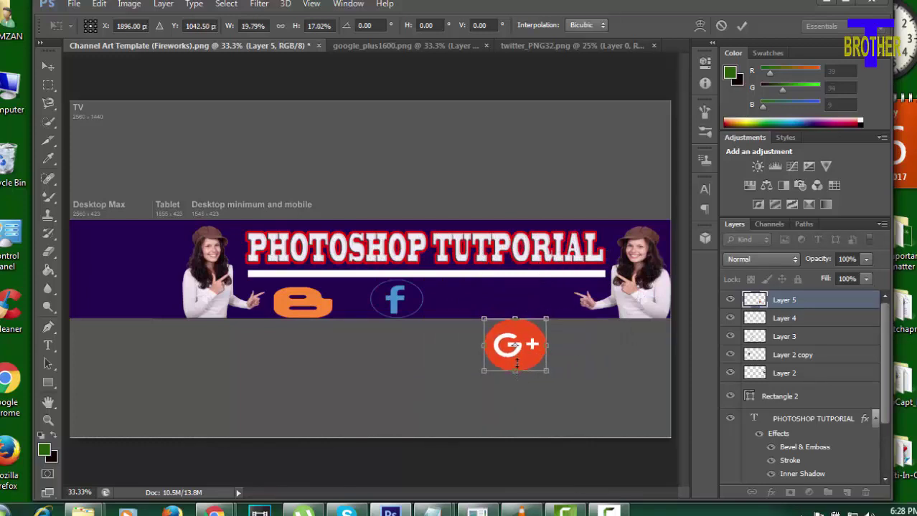
mouse_move(513, 374)
mouse_down()
mouse_move(513, 358)
mouse_move(481, 311)
mouse_move(459, 306)
mouse_move(474, 315)
mouse_move(497, 299)
mouse_up()
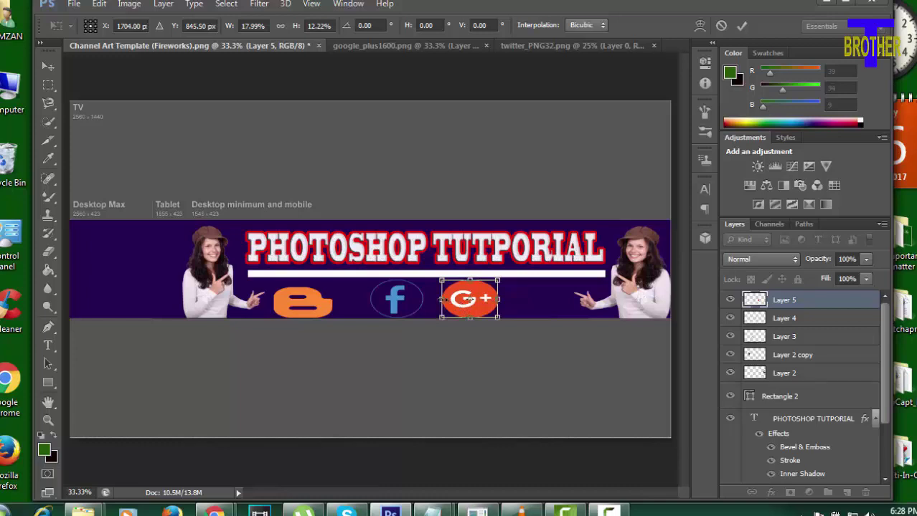
drag(441, 299, 445, 299)
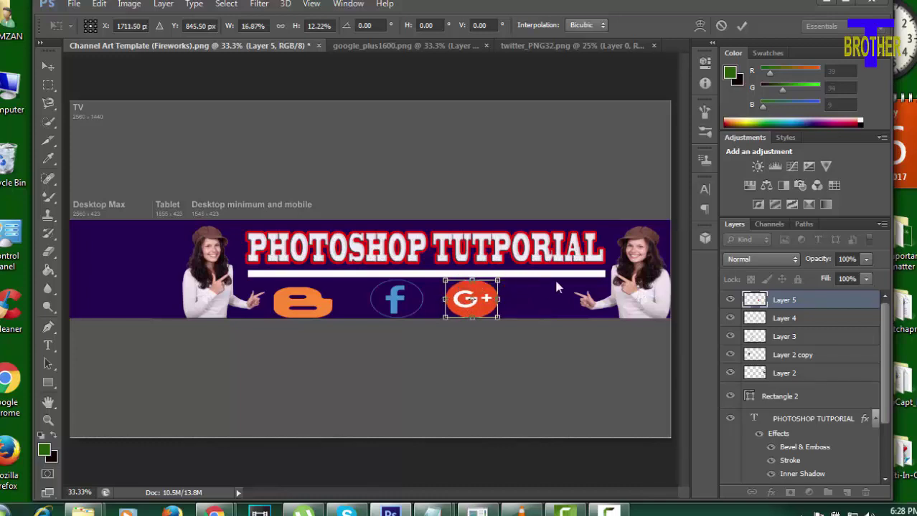
click(48, 67)
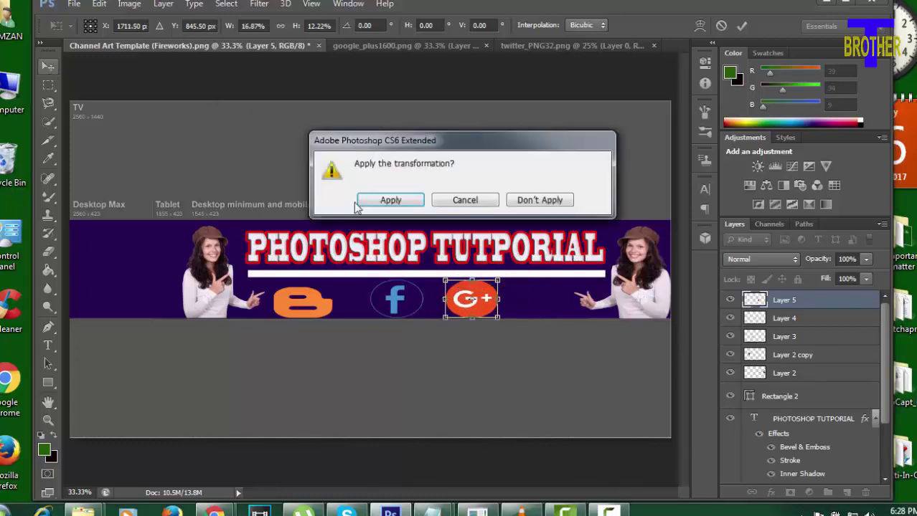
click(392, 202)
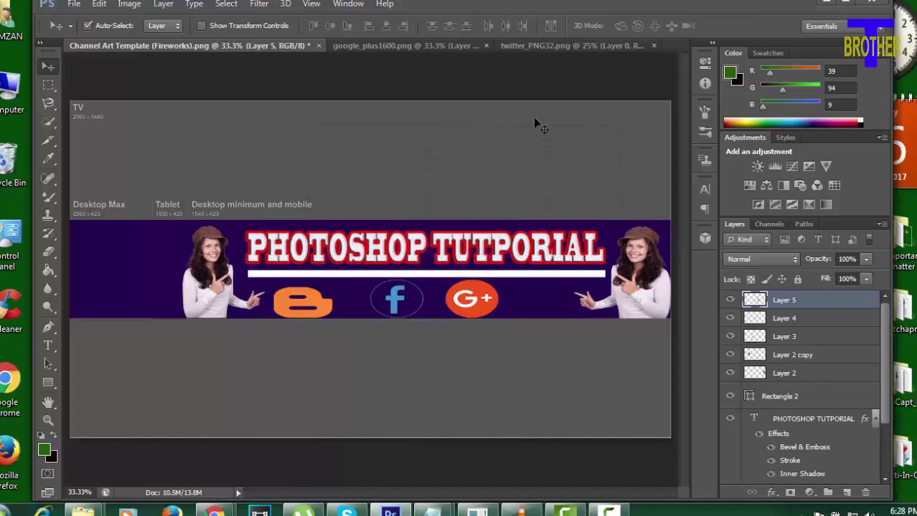
Close the Google+ document and drop the Twitter logo into the banner as Layer 6
click(486, 46)
click(421, 47)
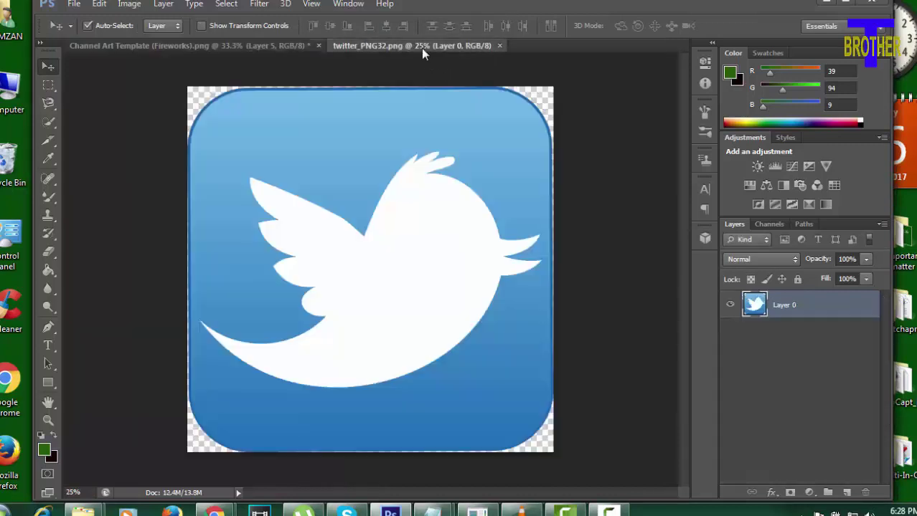
drag(434, 266, 176, 50)
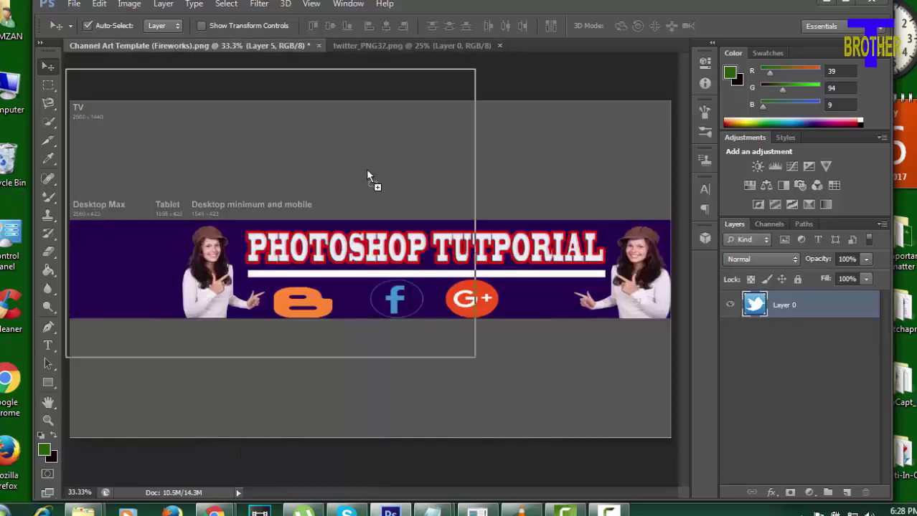
drag(176, 50, 501, 241)
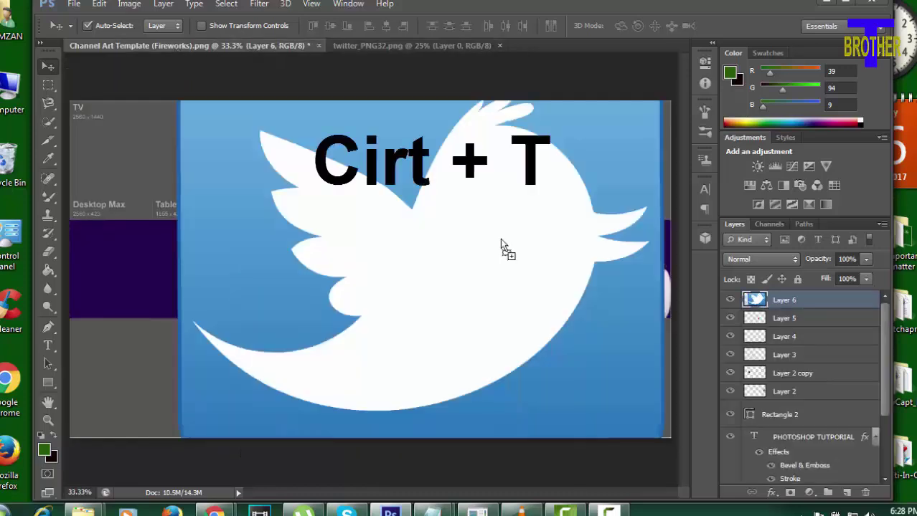
Scale the Twitter logo down to icon size and move it right of the Google+ icon
key(ctrl+t)
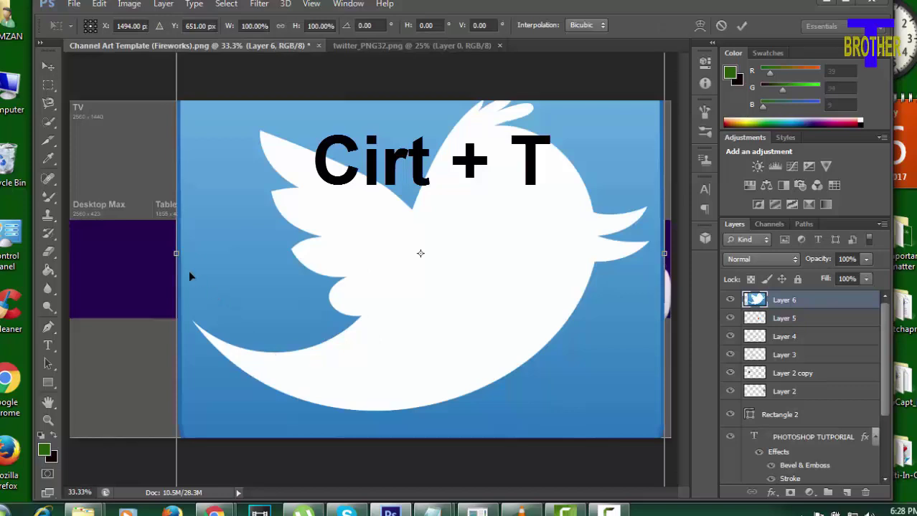
drag(178, 253, 358, 254)
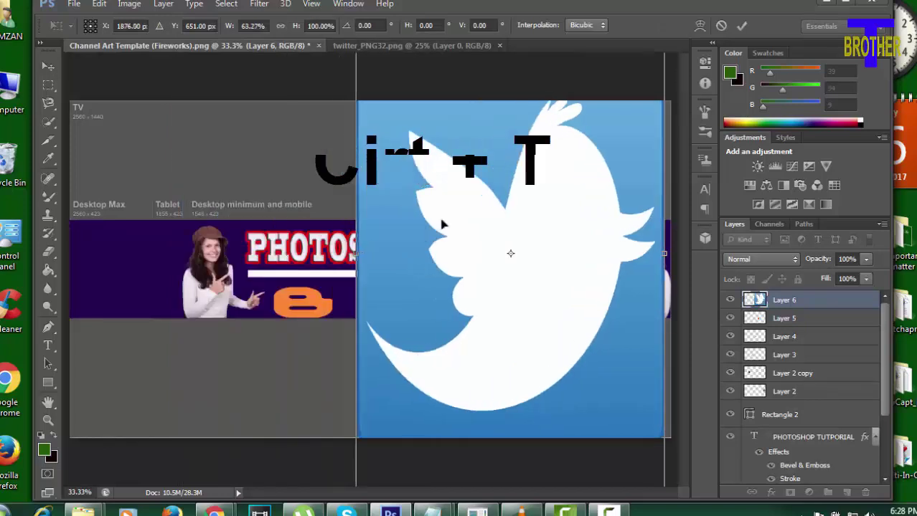
mouse_move(430, 245)
mouse_down()
mouse_move(447, 271)
mouse_move(448, 350)
mouse_up()
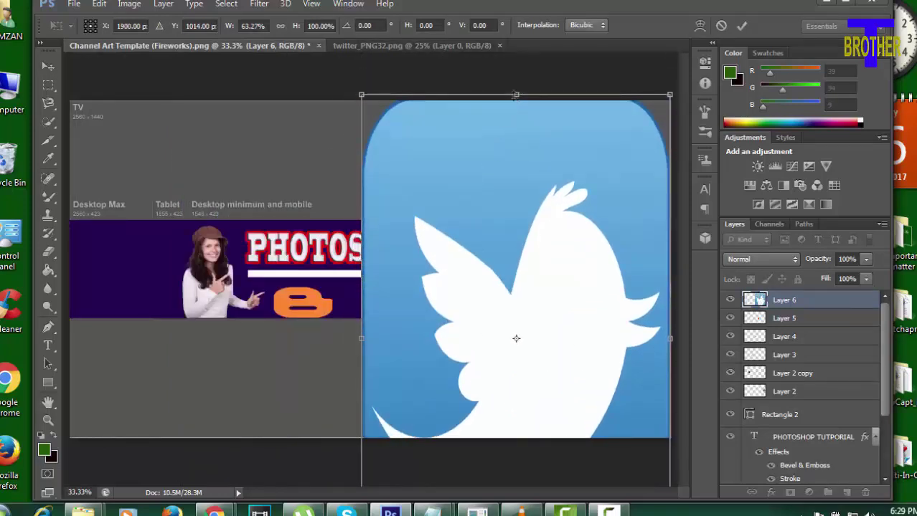
drag(516, 102, 534, 373)
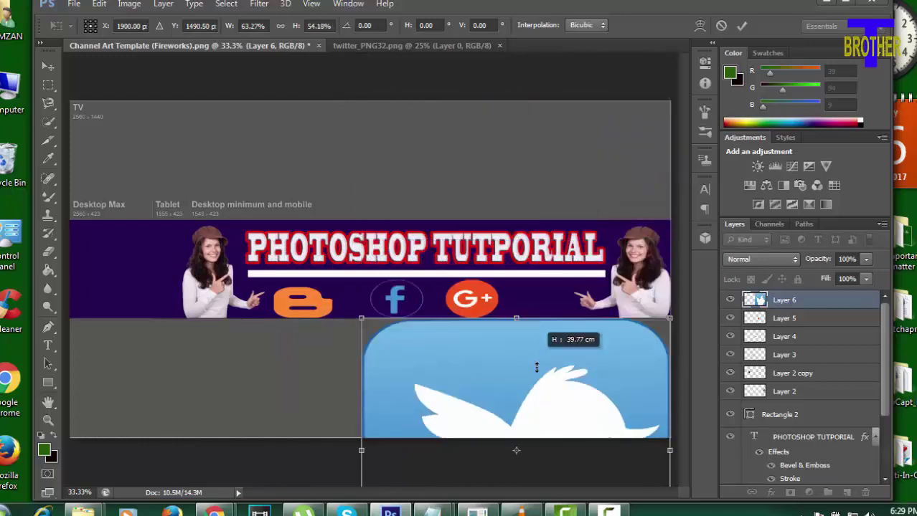
drag(557, 423, 540, 209)
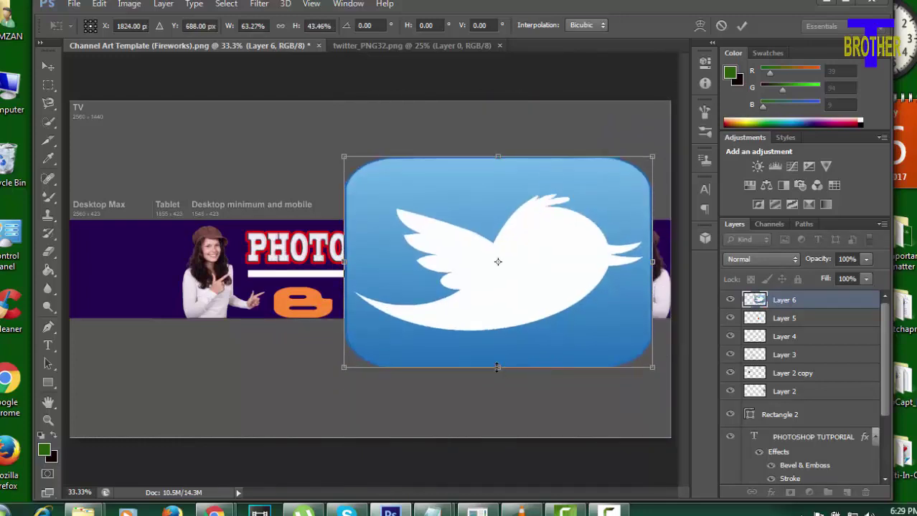
drag(497, 367, 497, 247)
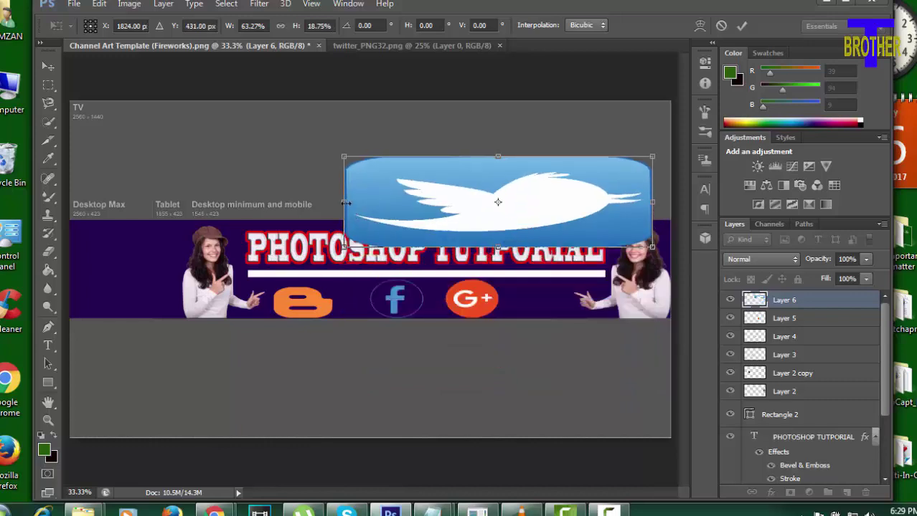
drag(345, 203, 587, 203)
mouse_move(621, 169)
mouse_down()
mouse_move(620, 206)
mouse_move(635, 227)
mouse_move(623, 226)
mouse_up()
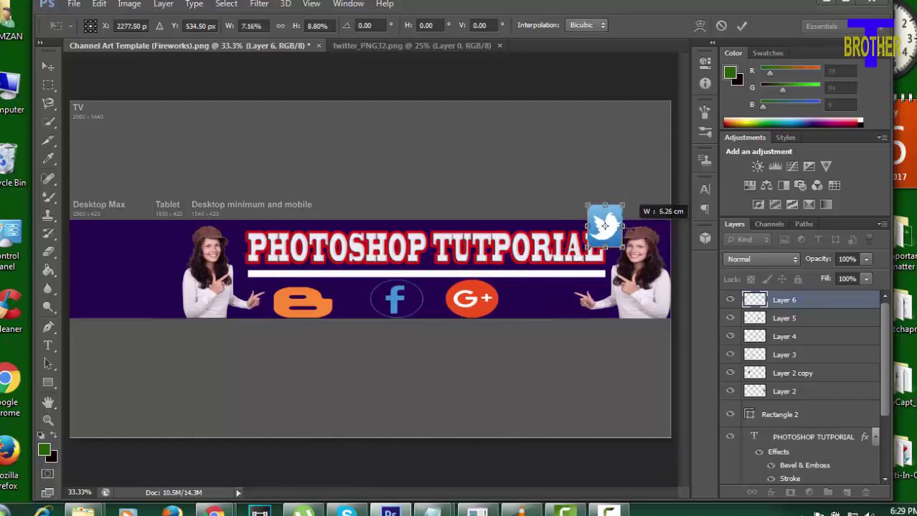
drag(616, 228, 543, 296)
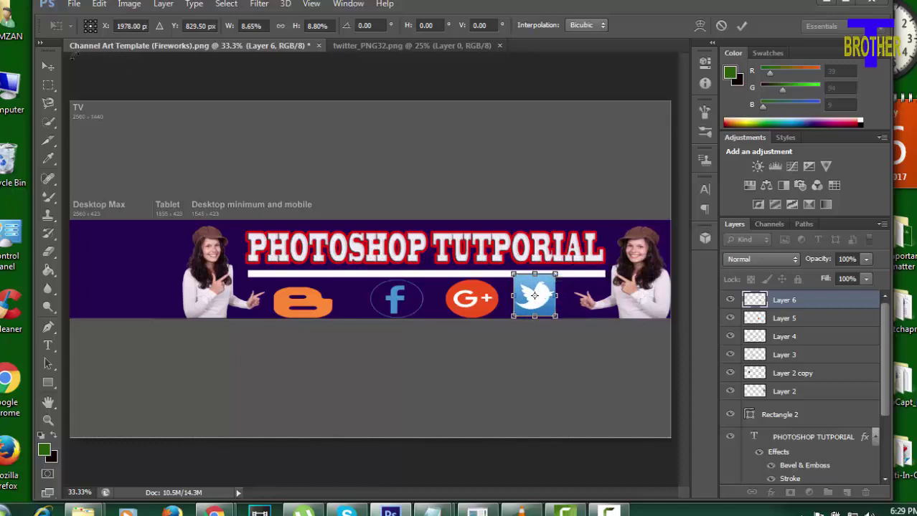
Shorten the Twitter icon's height slightly more and apply the transform
click(49, 68)
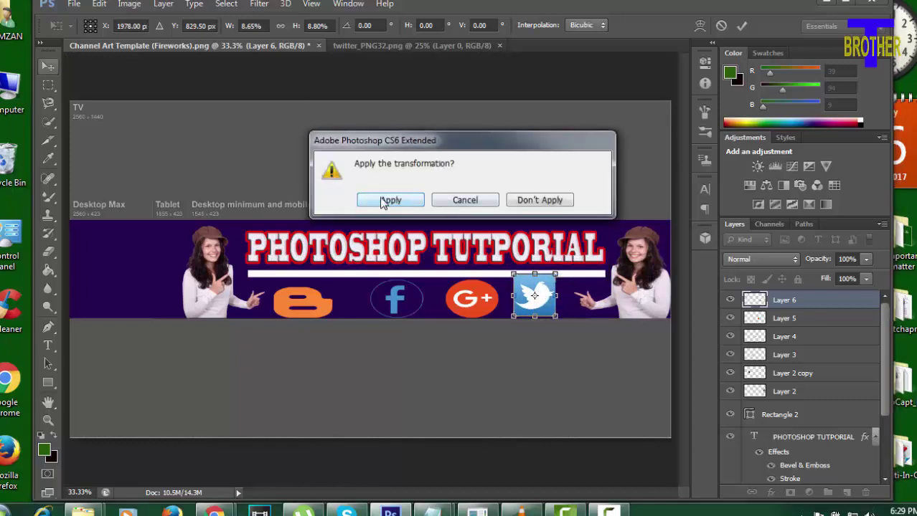
click(482, 203)
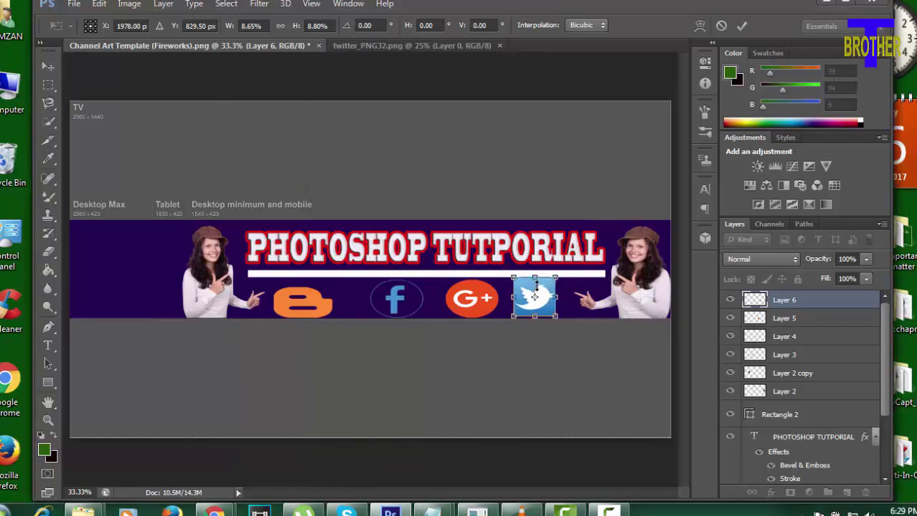
drag(534, 274, 534, 280)
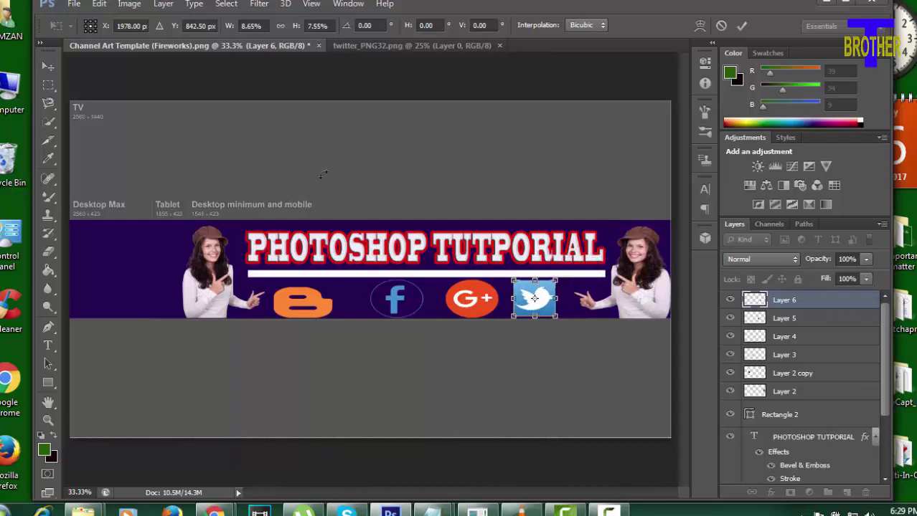
click(44, 63)
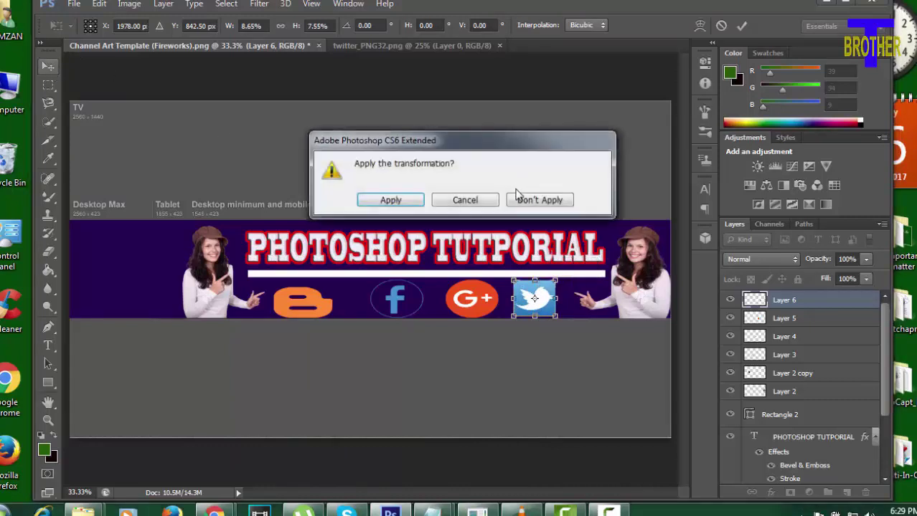
click(392, 200)
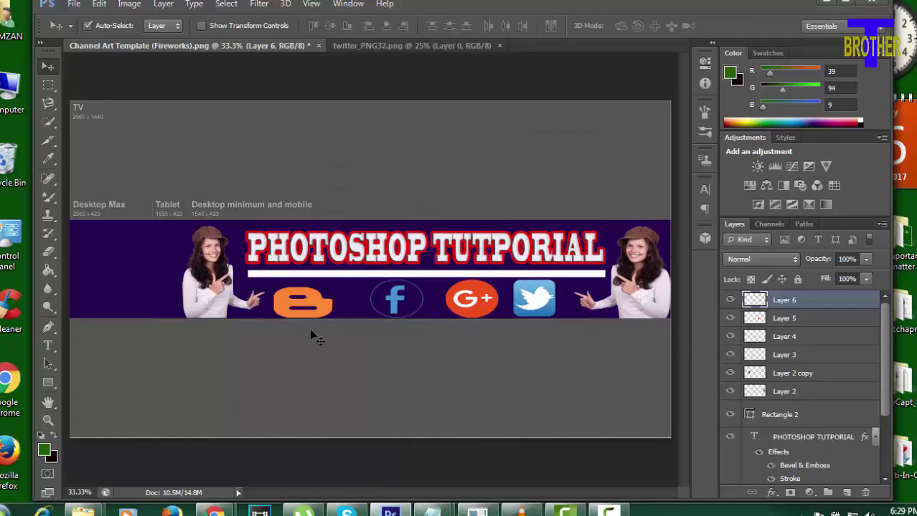
Give the Blogger icon (Layer 3) a thicker teal Stroke in colour 15f1ca
click(290, 305)
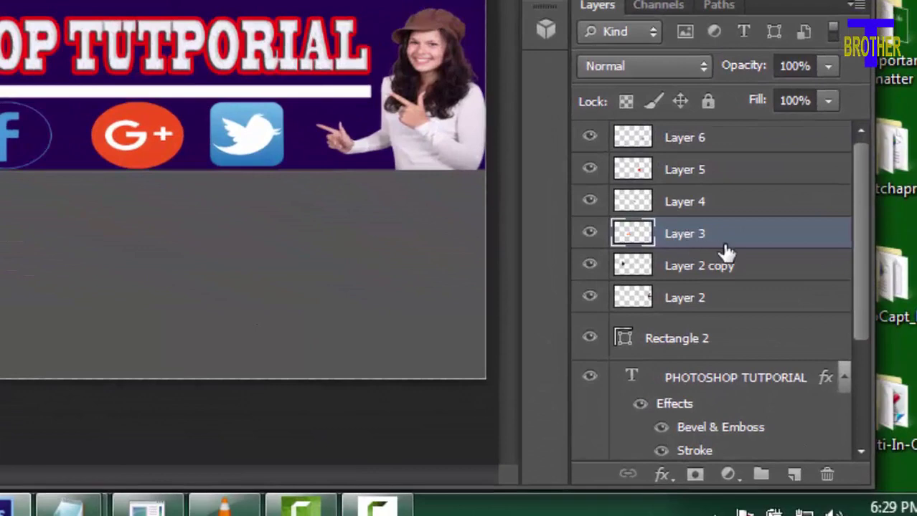
click(663, 474)
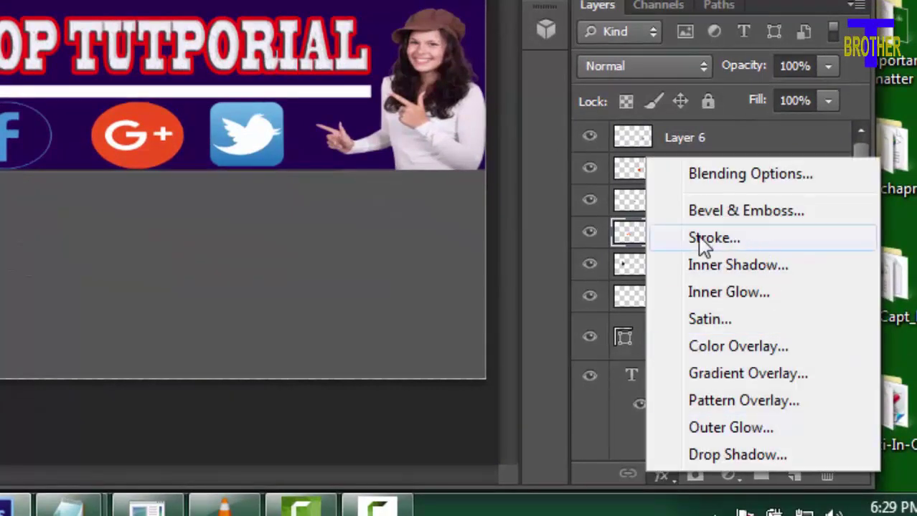
click(701, 239)
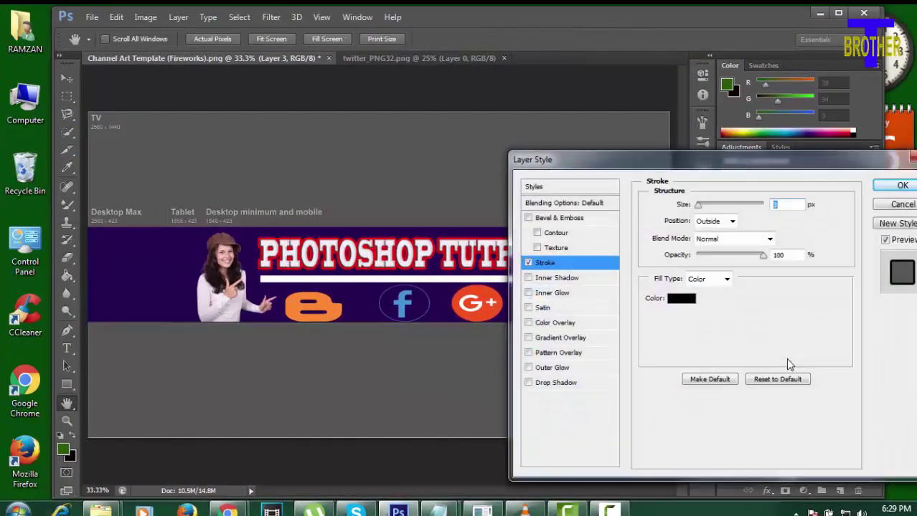
click(681, 299)
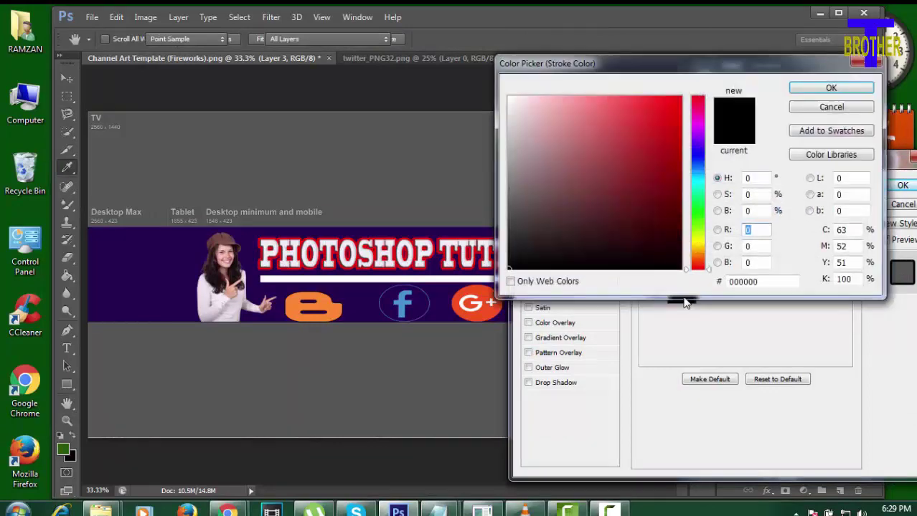
click(693, 153)
click(666, 105)
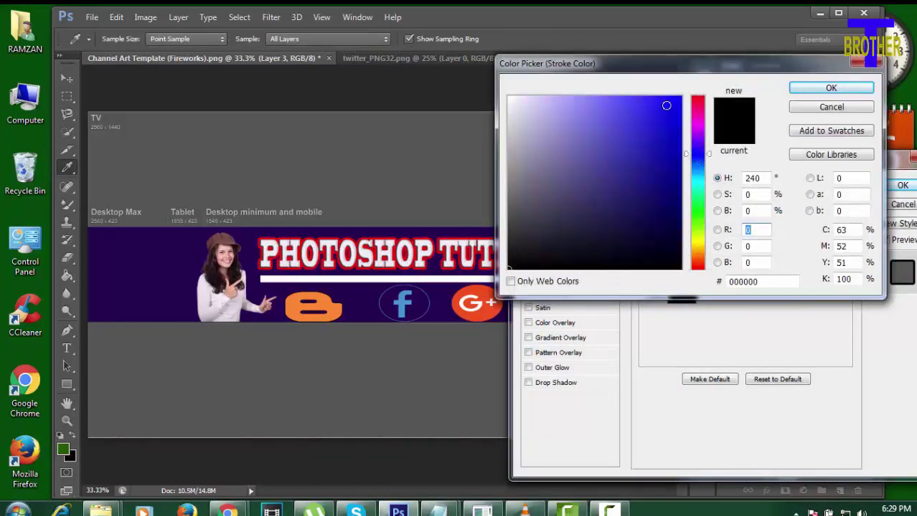
click(695, 189)
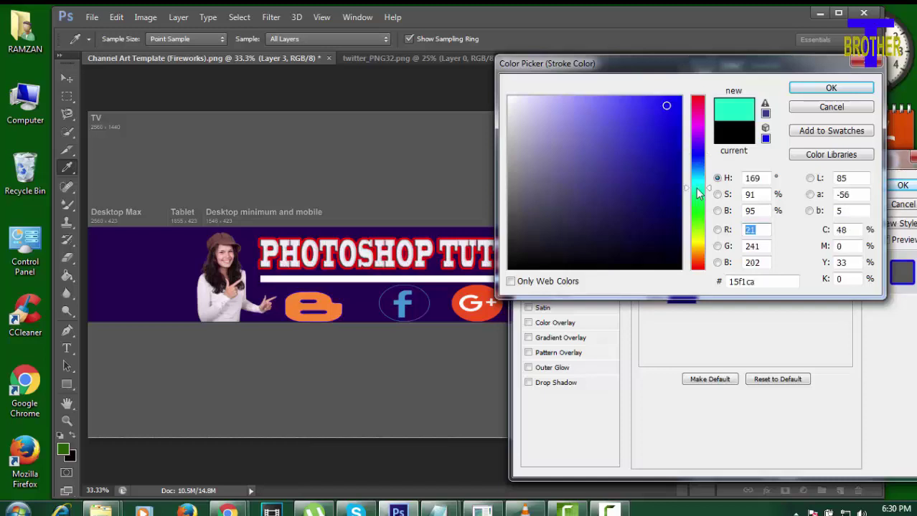
click(858, 89)
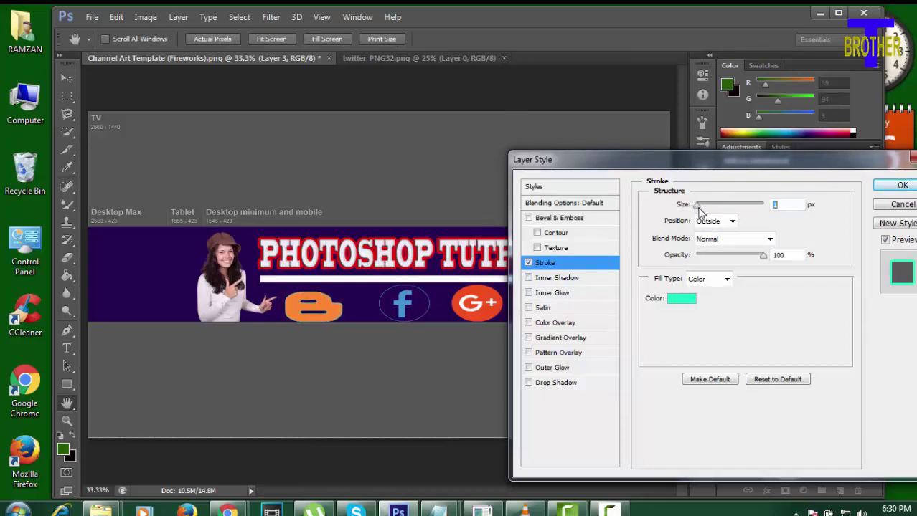
drag(700, 206, 700, 209)
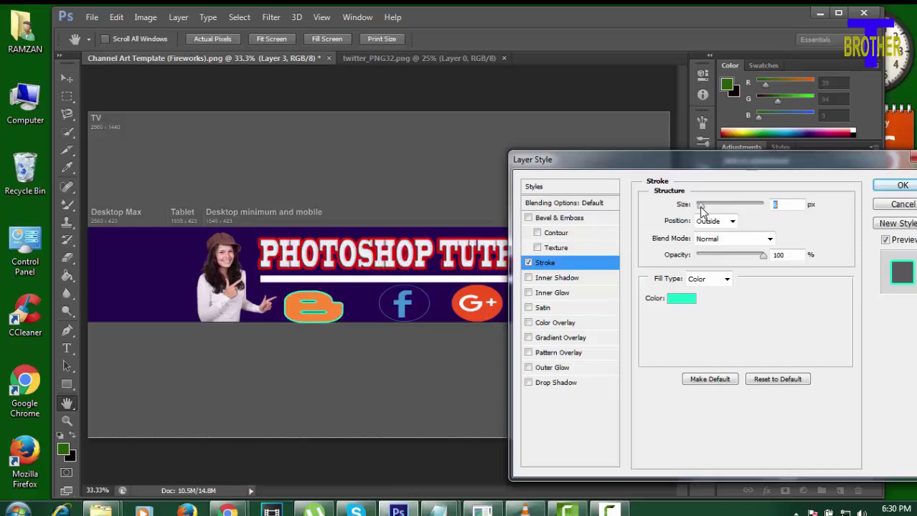
Add Bevel & Emboss with texture, Inner Shadow, Inner Glow and Satin to the Blogger icon
click(539, 248)
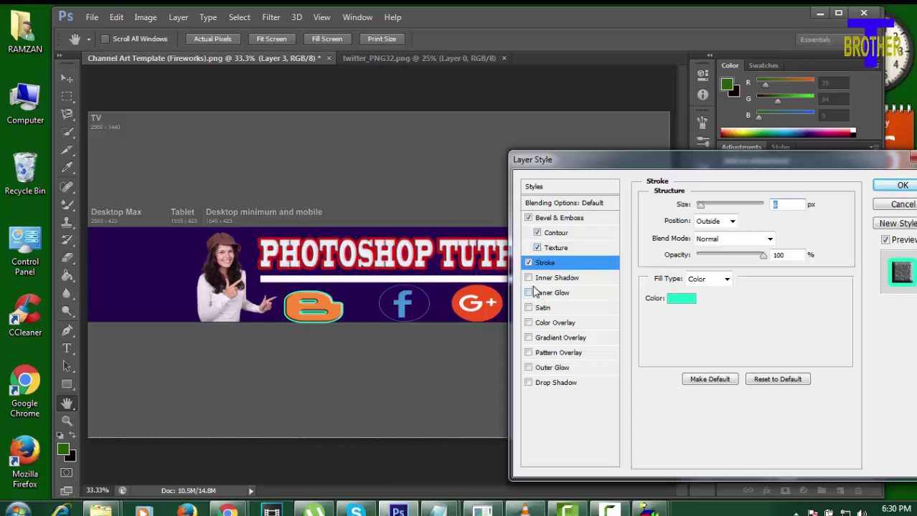
click(529, 278)
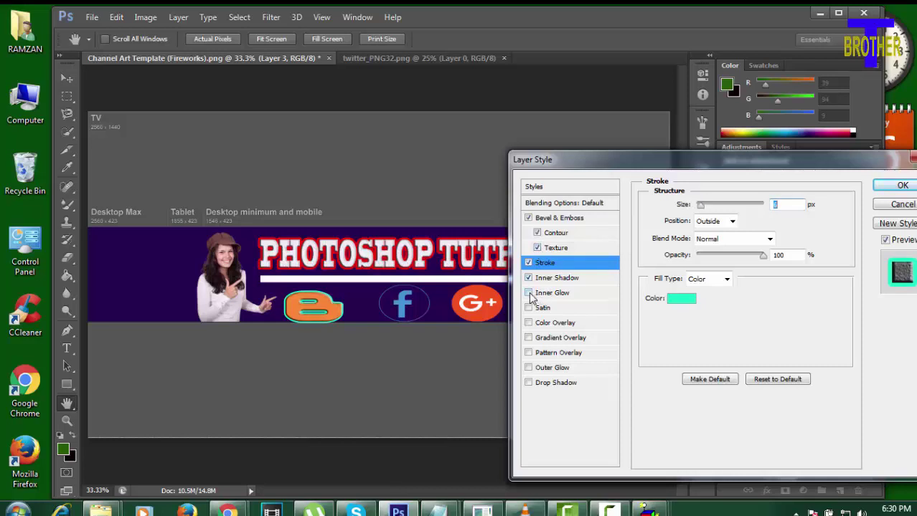
click(529, 294)
click(528, 308)
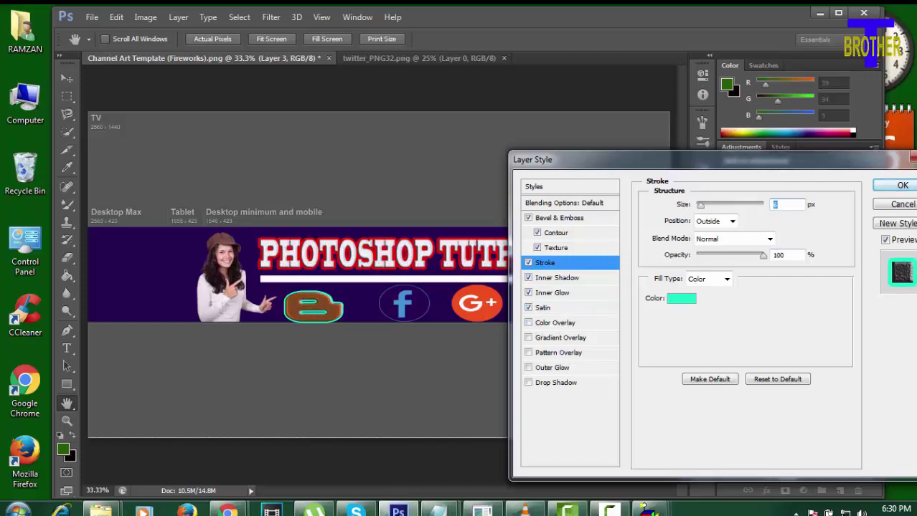
click(902, 185)
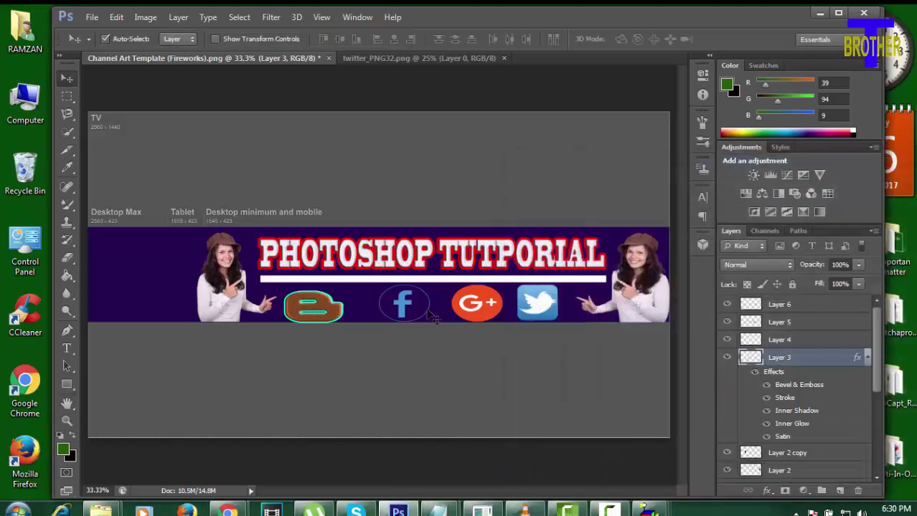
Give the Facebook icon (Layer 4) a thicker red Stroke in colour f01212
click(406, 305)
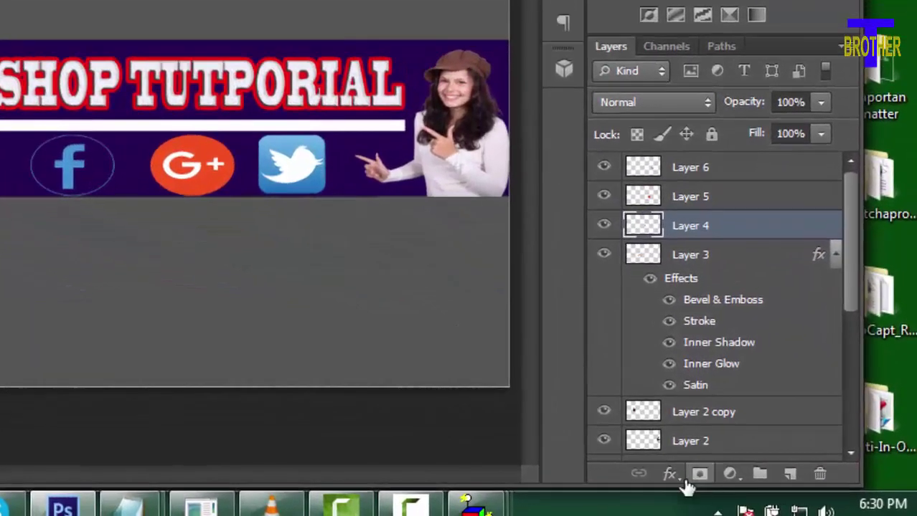
click(686, 483)
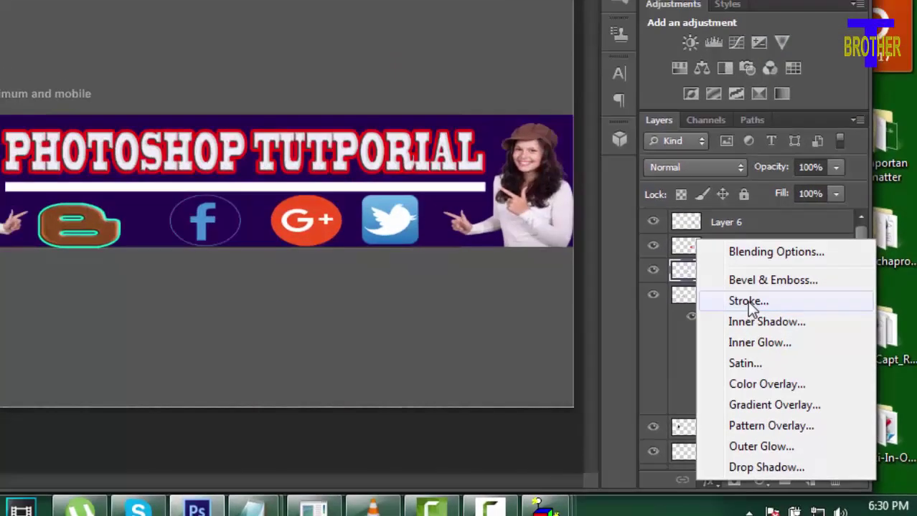
click(747, 301)
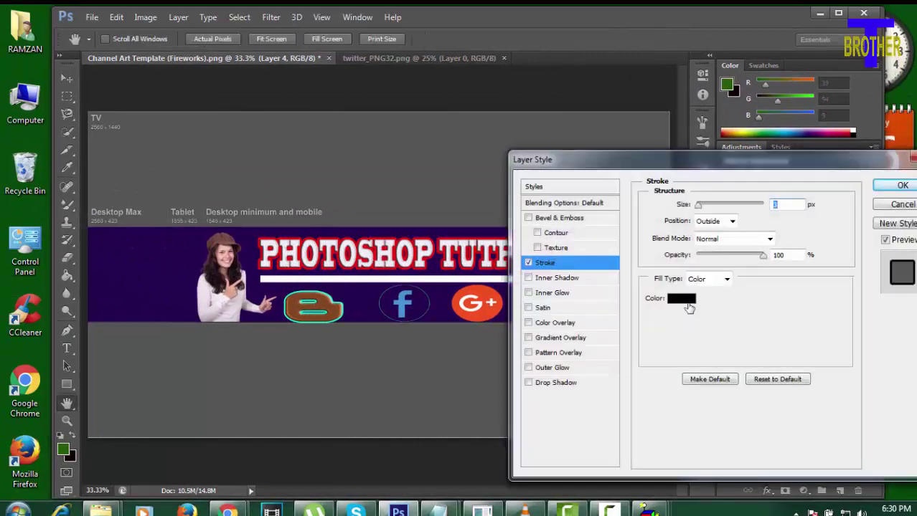
click(681, 300)
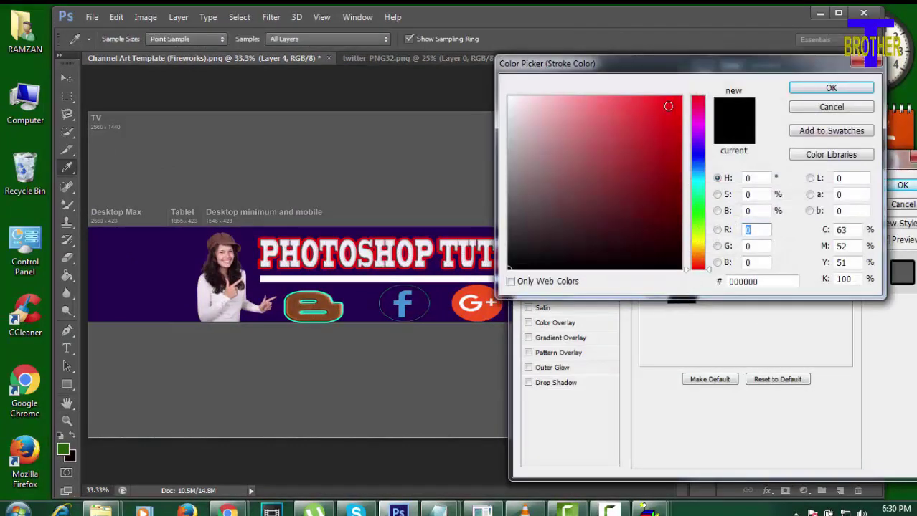
click(668, 106)
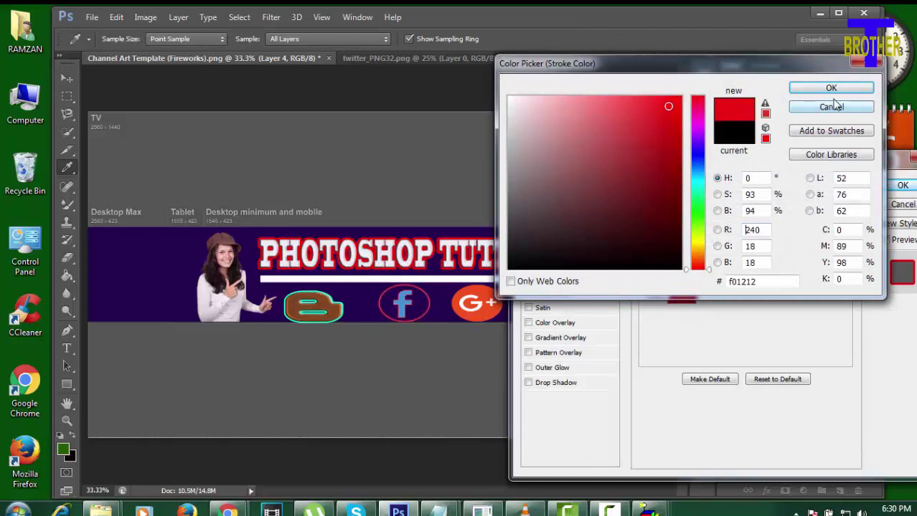
click(831, 89)
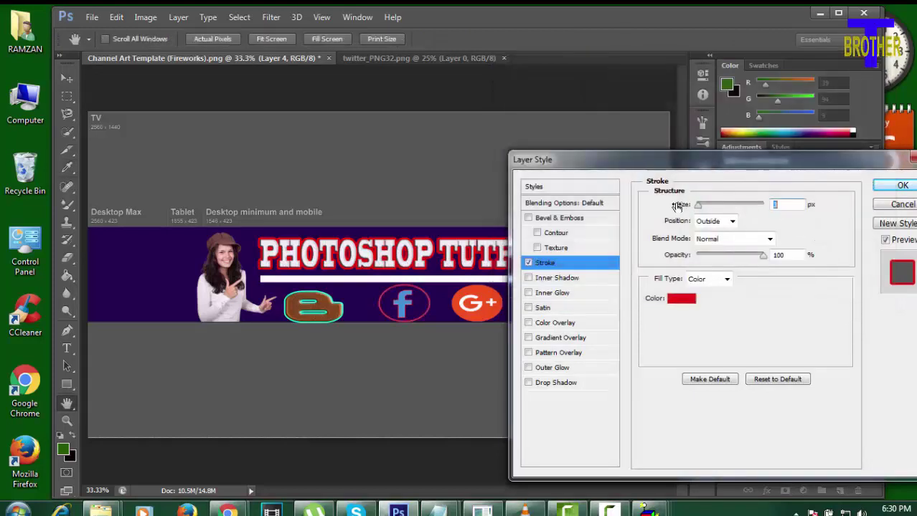
drag(699, 208, 704, 207)
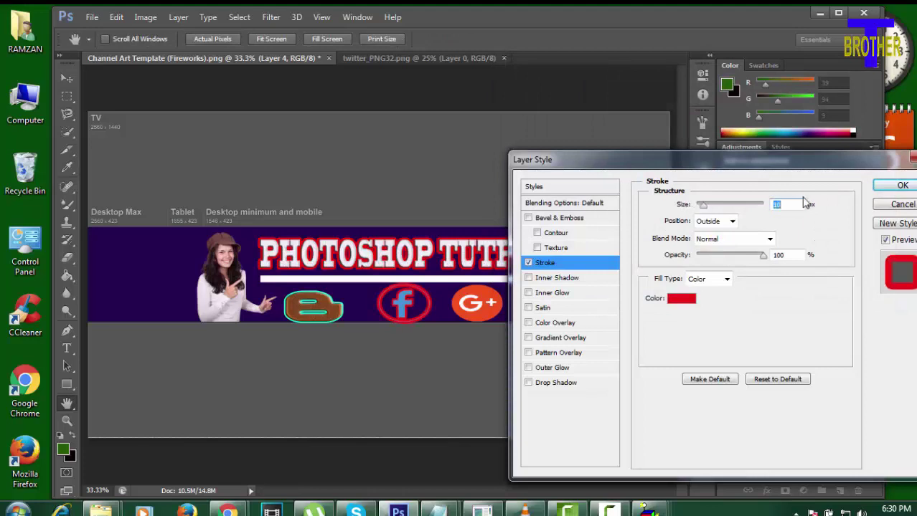
click(898, 186)
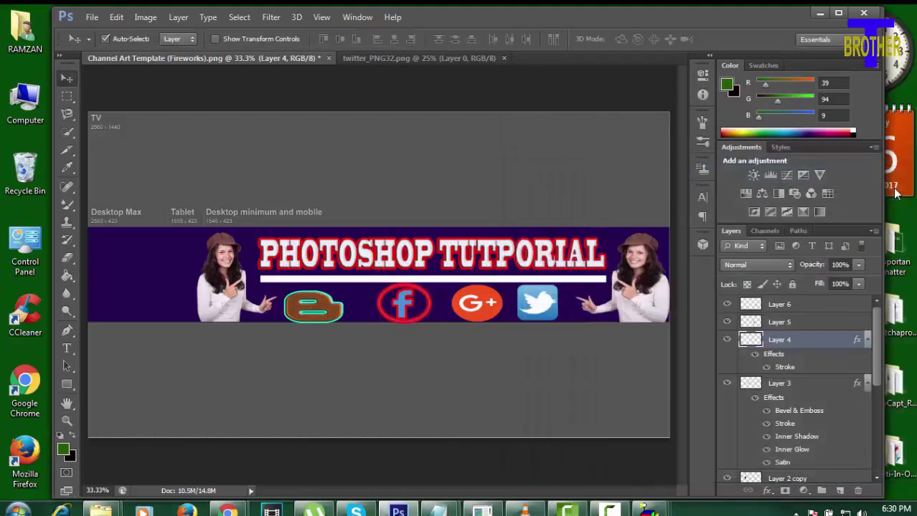
Give the Google+ icon (Layer 5) a first blue Stroke and adjust its thickness
click(487, 310)
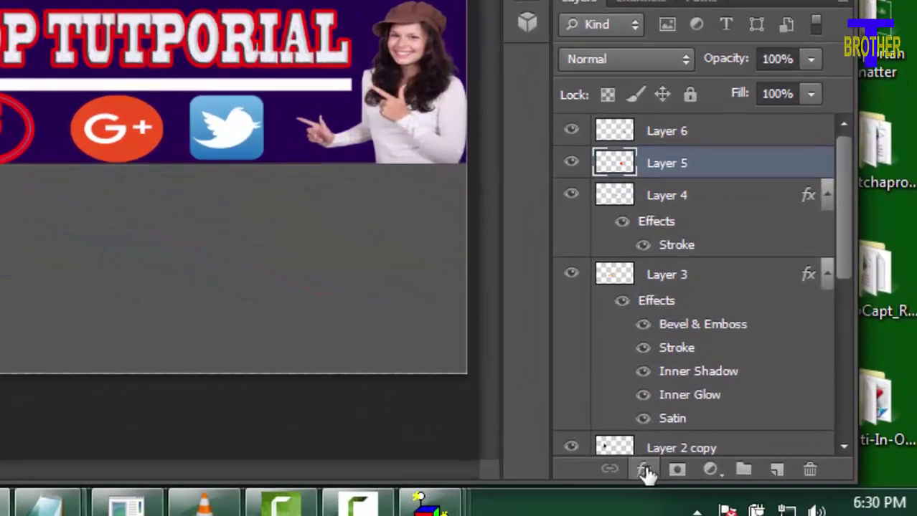
click(643, 471)
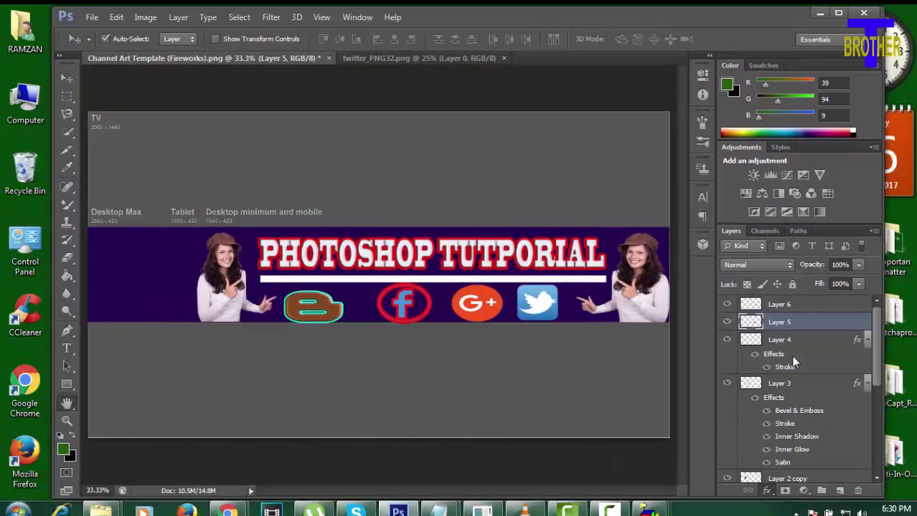
double_click(788, 366)
click(682, 300)
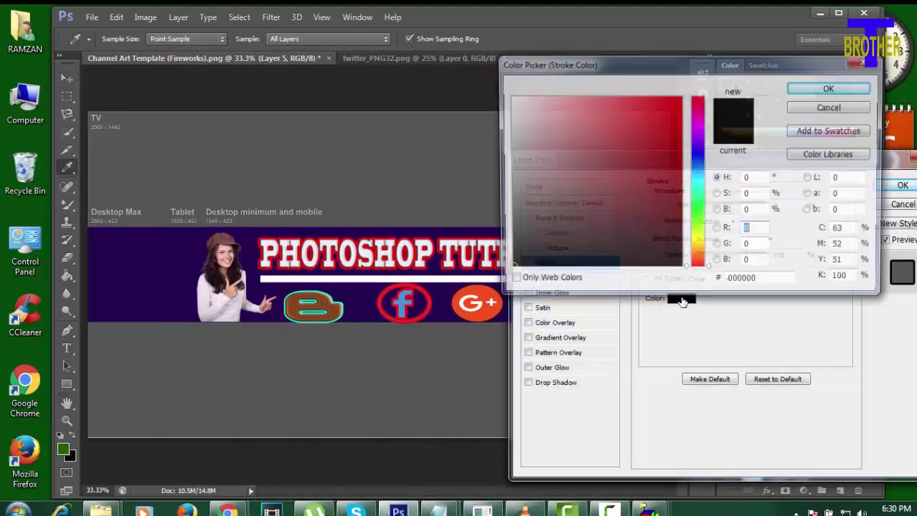
click(695, 166)
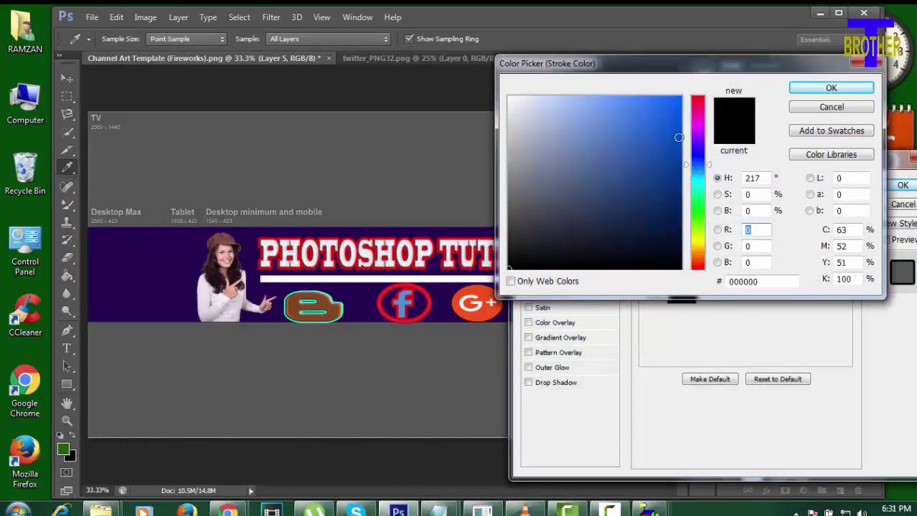
click(678, 108)
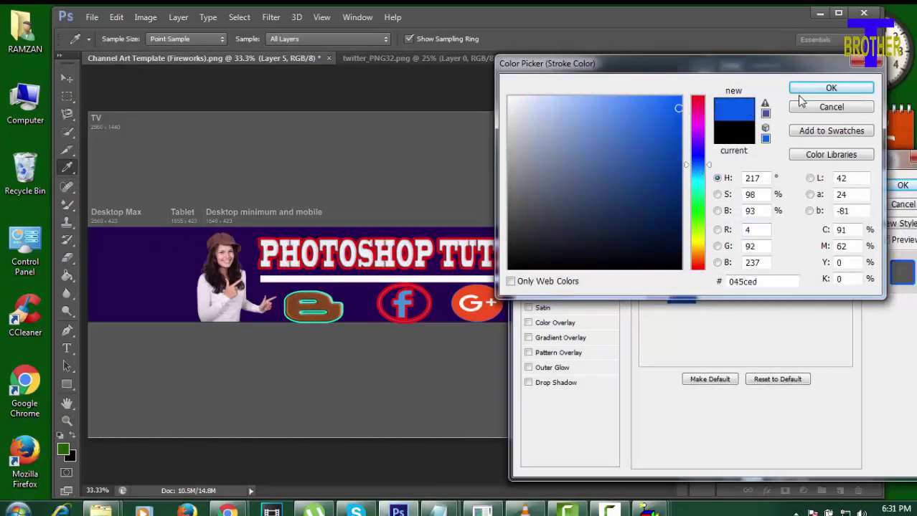
click(830, 88)
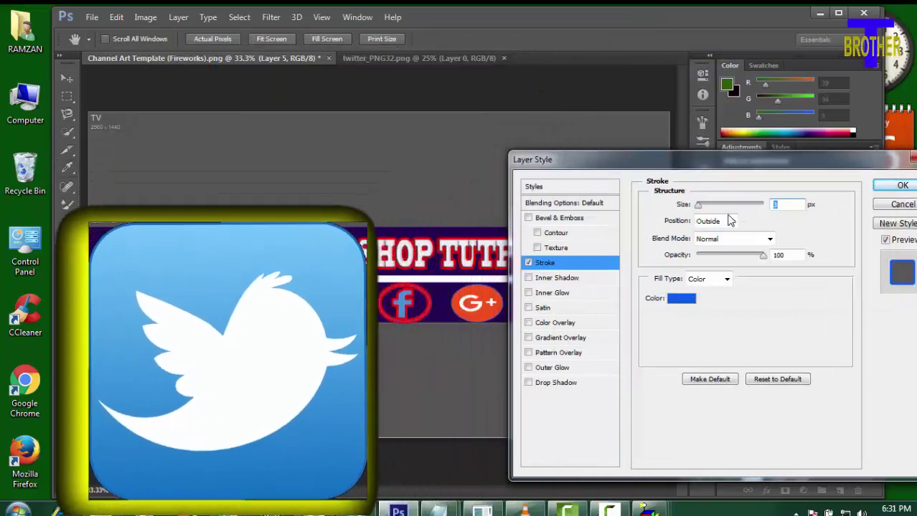
drag(698, 205, 703, 208)
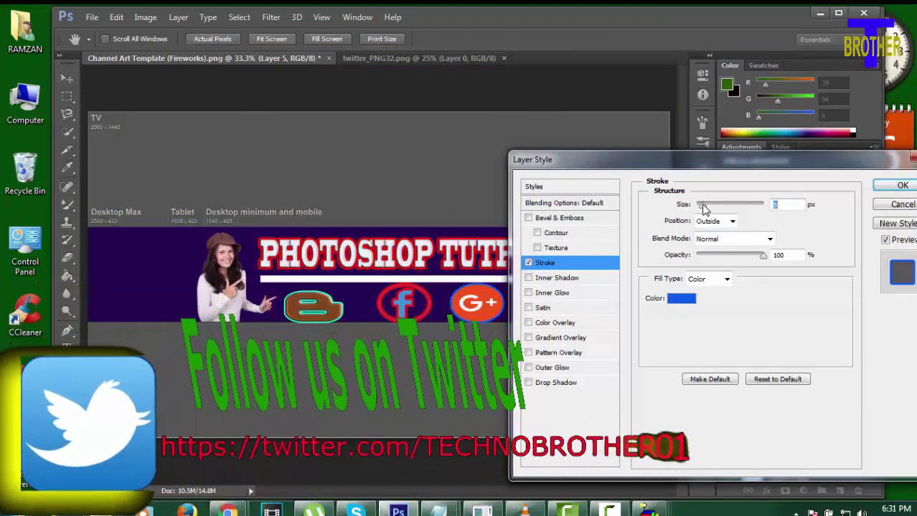
key(Return)
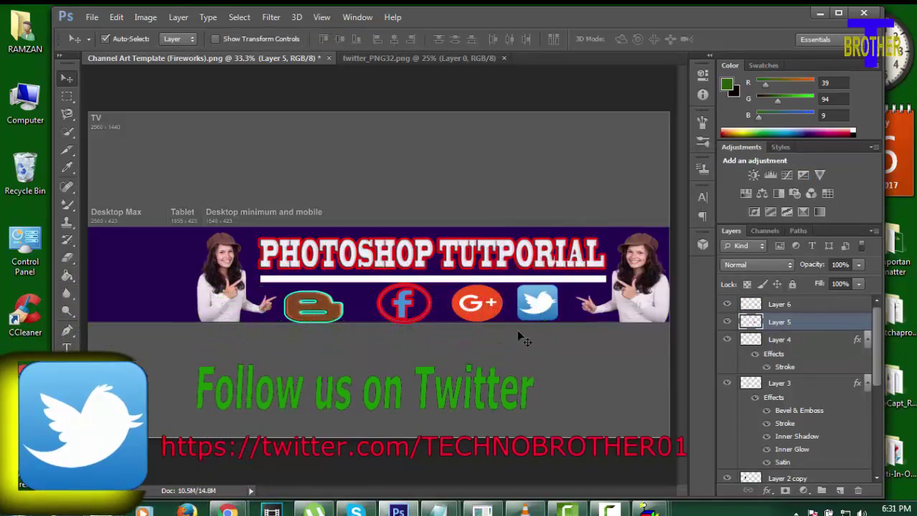
Redo the Google+ icon's Stroke in bright blue at 18 px and apply it
click(766, 491)
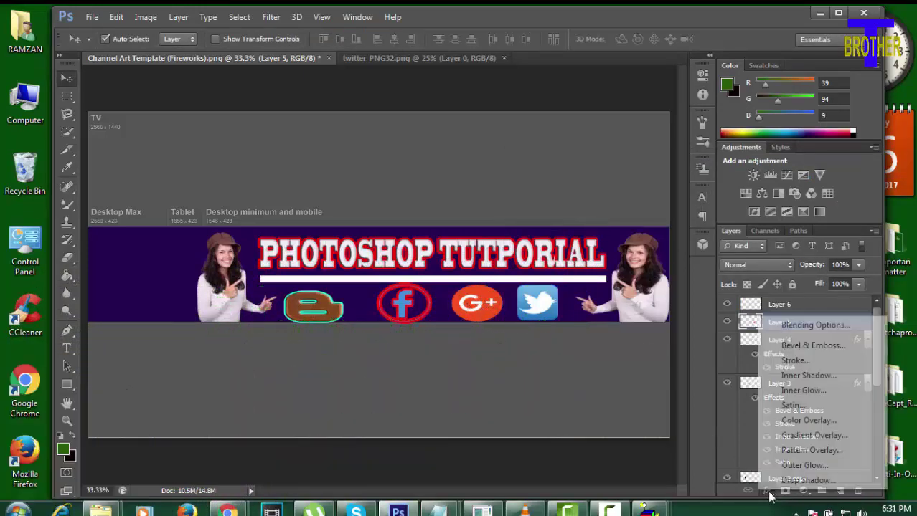
click(793, 362)
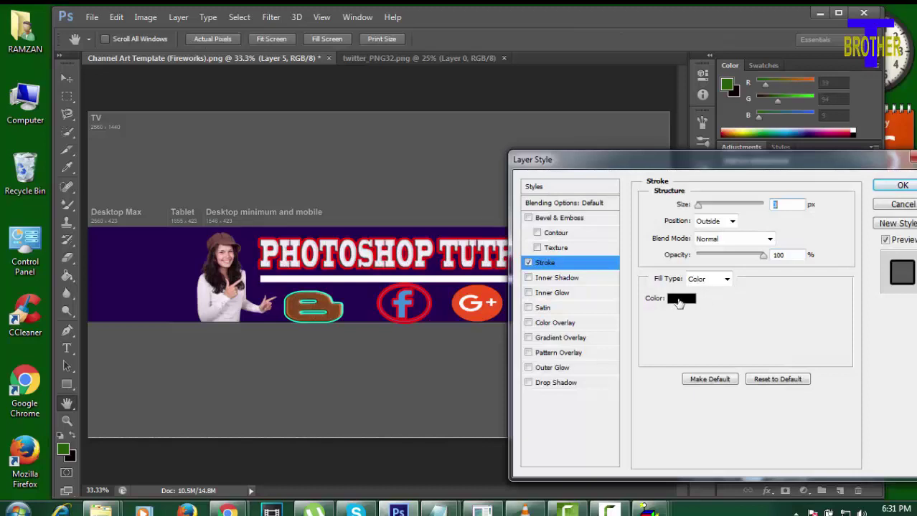
click(680, 299)
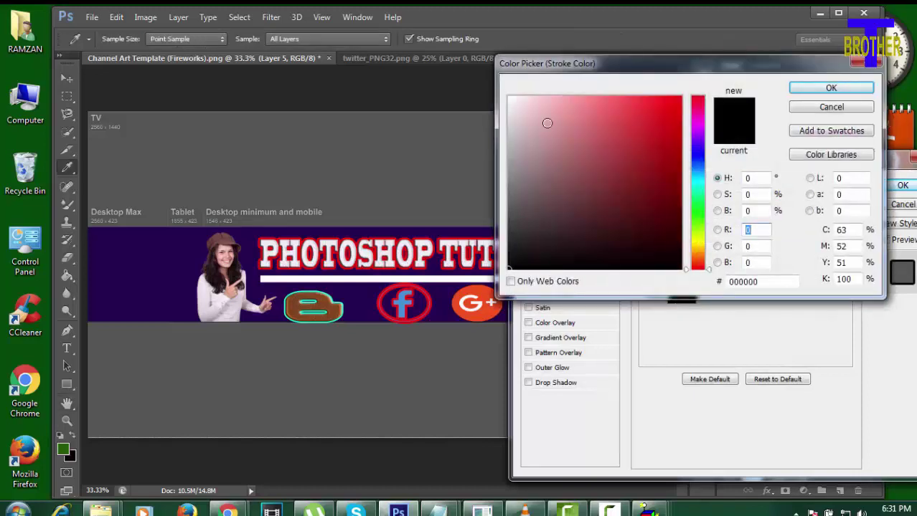
click(702, 151)
click(674, 113)
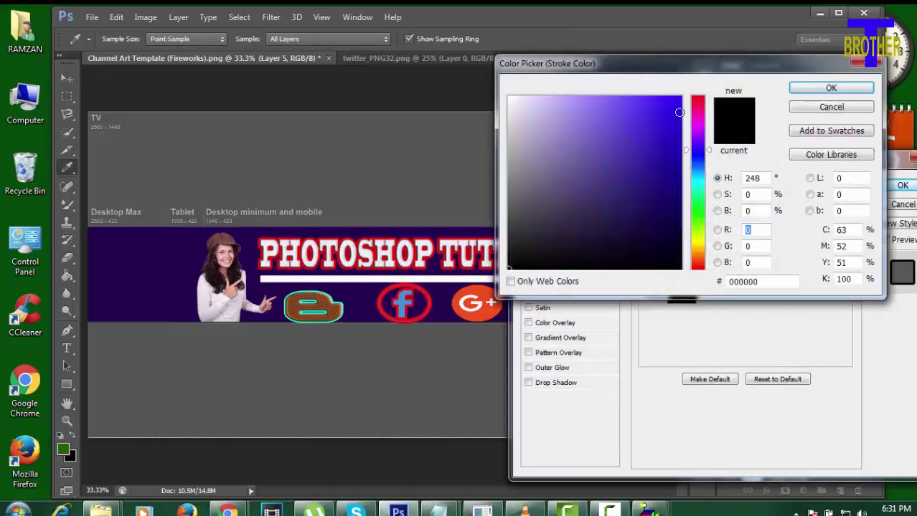
click(828, 89)
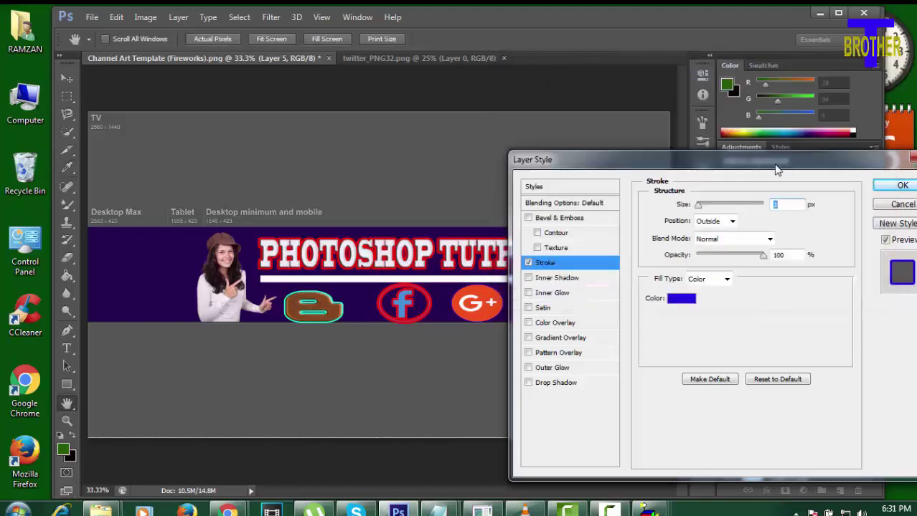
drag(700, 206, 706, 206)
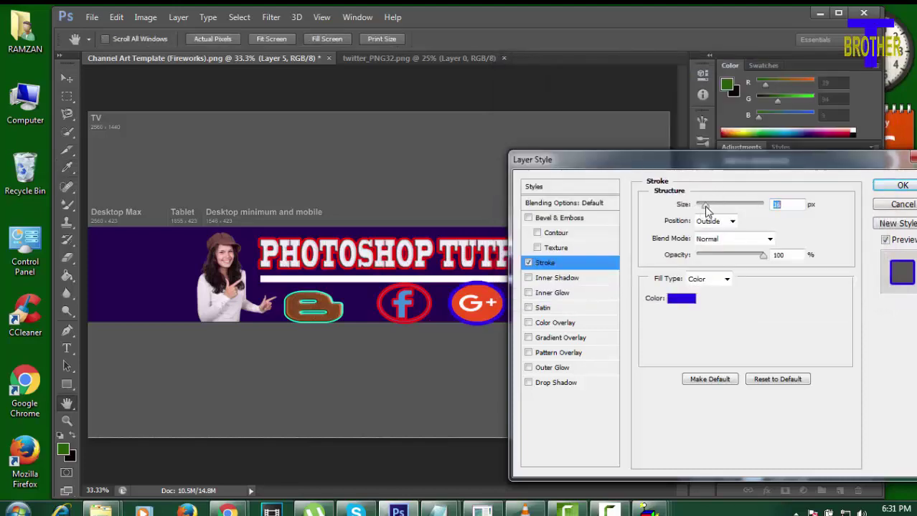
click(901, 186)
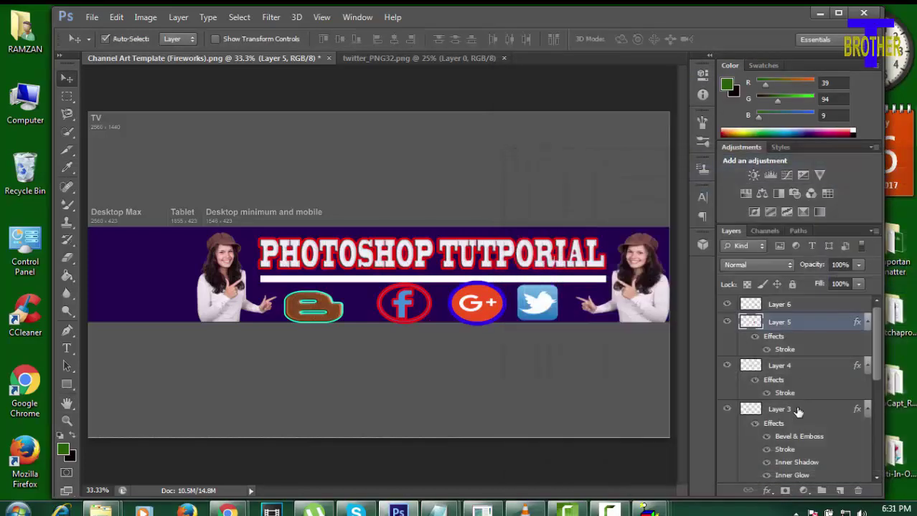
Outline the Twitter icon (Layer 6) with a bright green 16 px Stroke
click(768, 492)
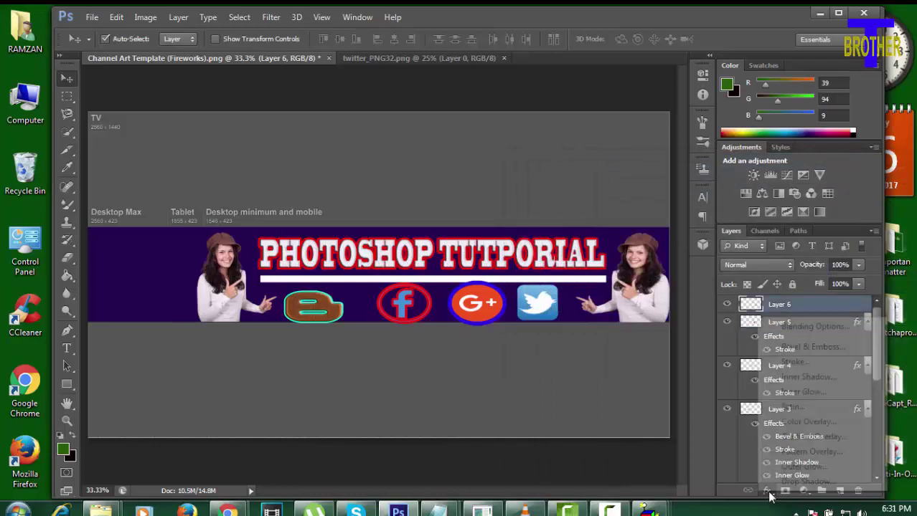
click(794, 361)
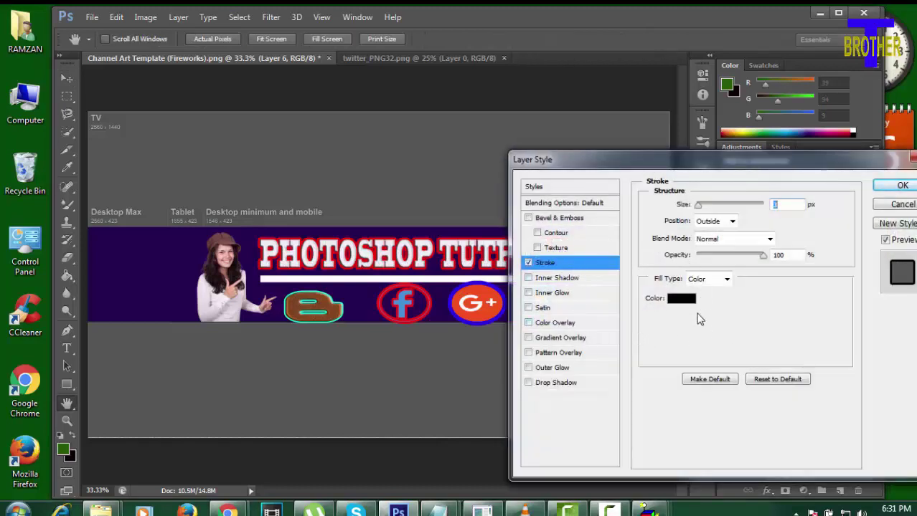
click(681, 299)
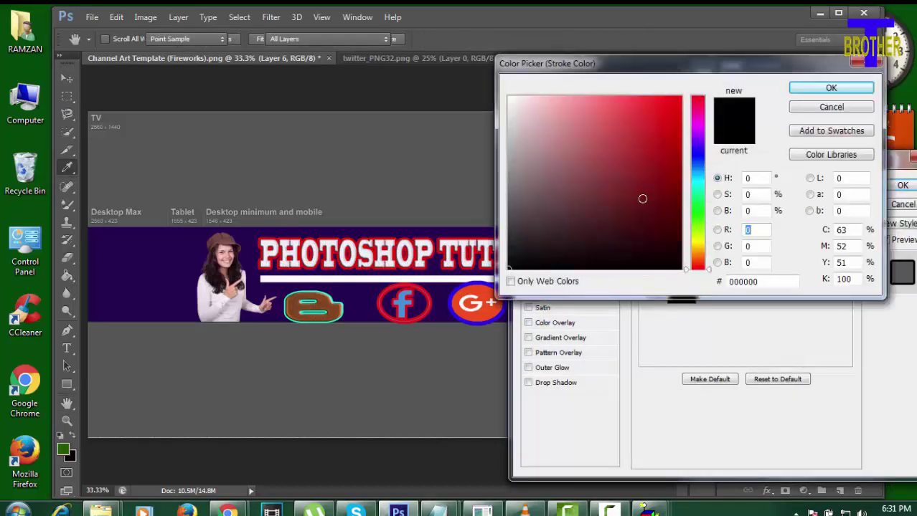
click(697, 215)
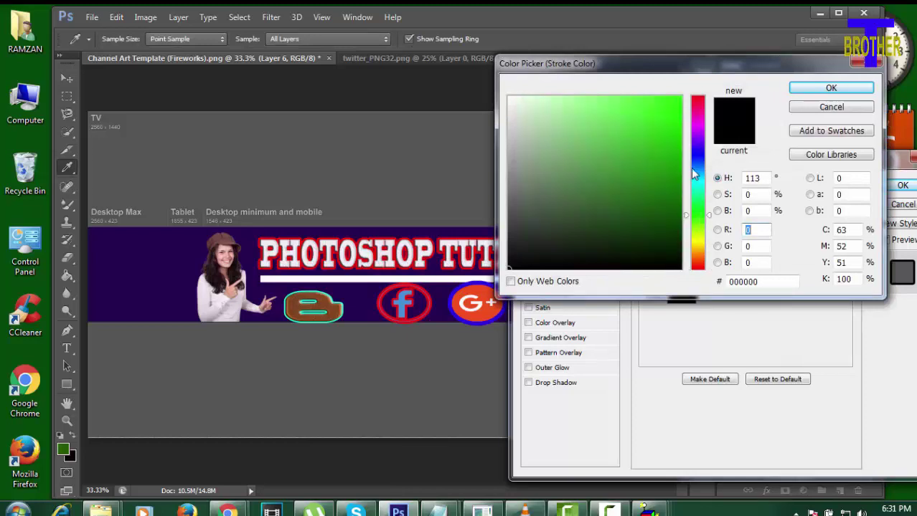
click(663, 103)
click(830, 87)
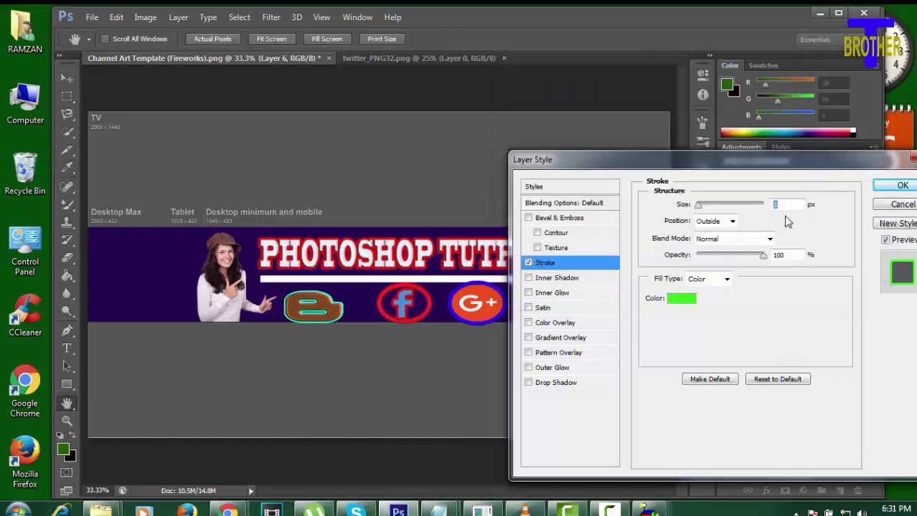
drag(701, 208, 708, 208)
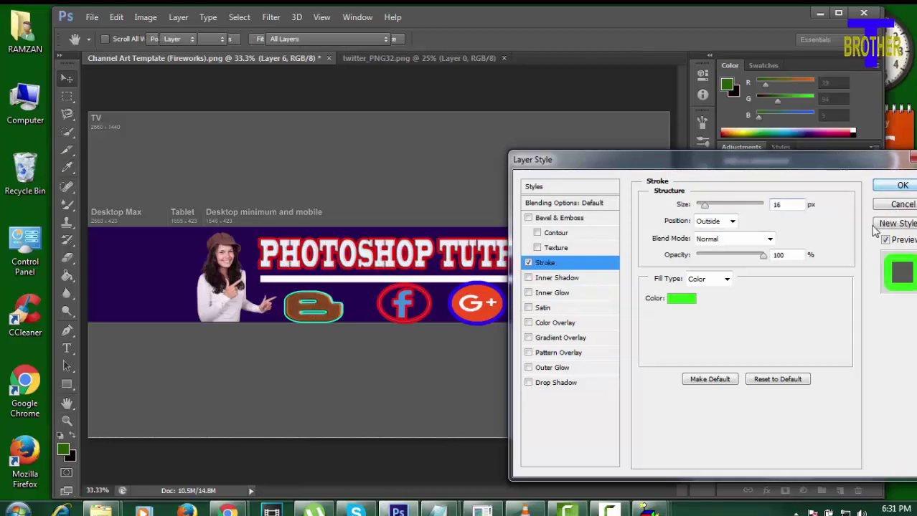
click(905, 187)
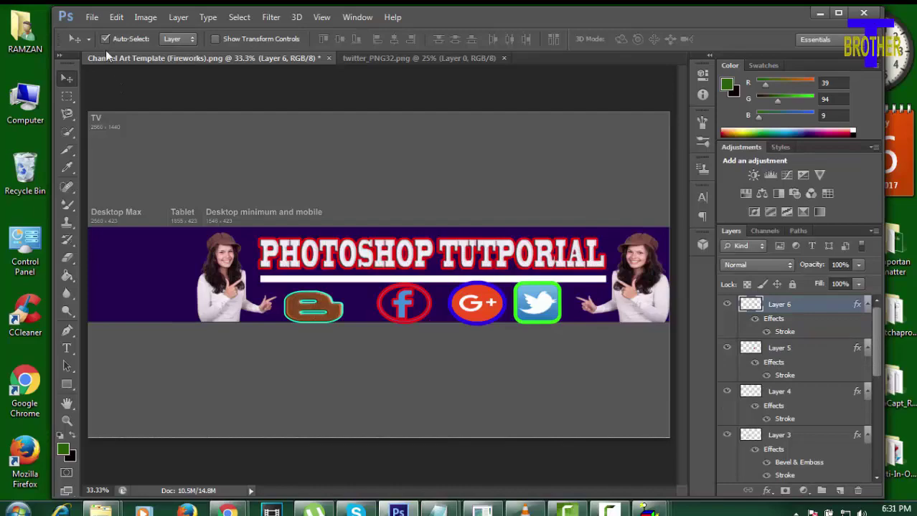
Save As JPEG named PHOTOSHOP CHANNEL ART FINAL, accepting quality 5 in JPEG Options
click(92, 17)
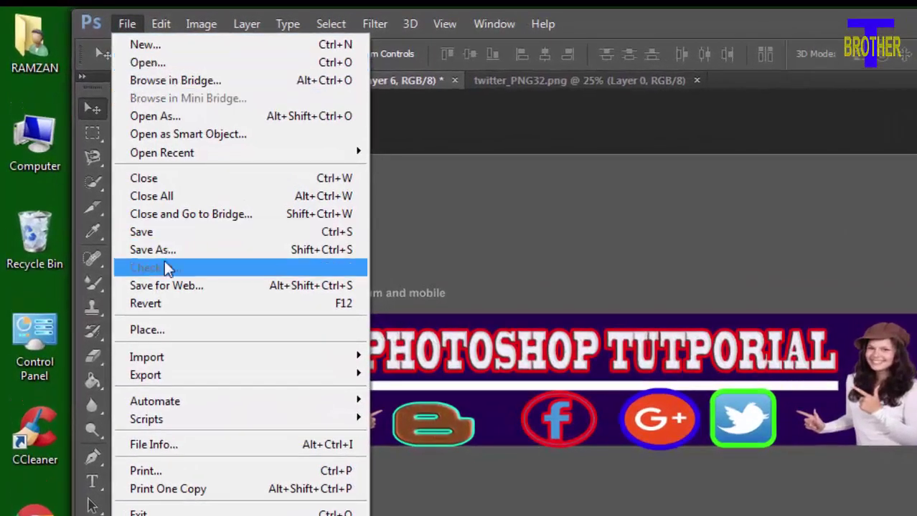
click(171, 239)
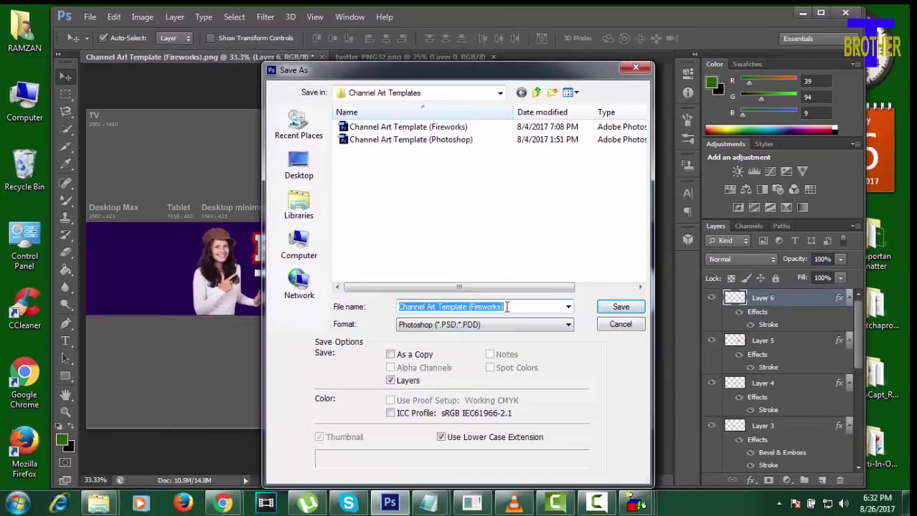
drag(504, 307, 388, 309)
text(Pl)
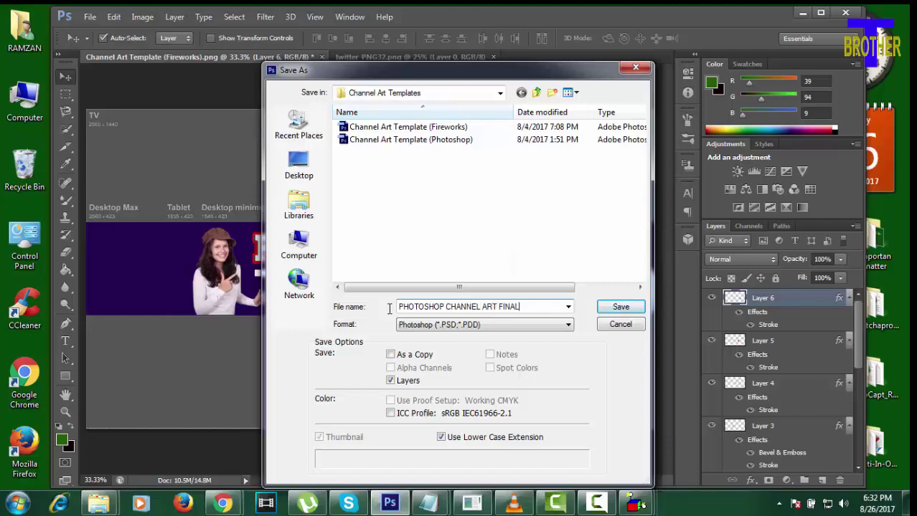
click(567, 326)
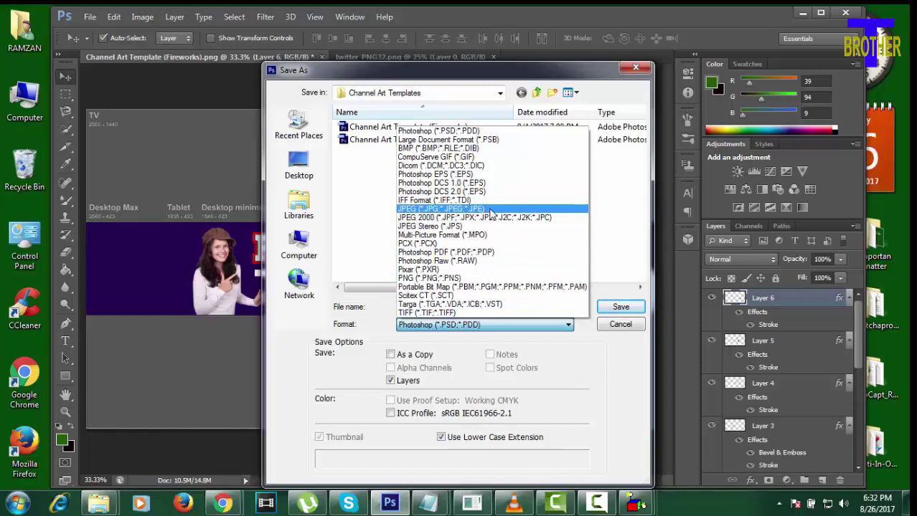
click(440, 208)
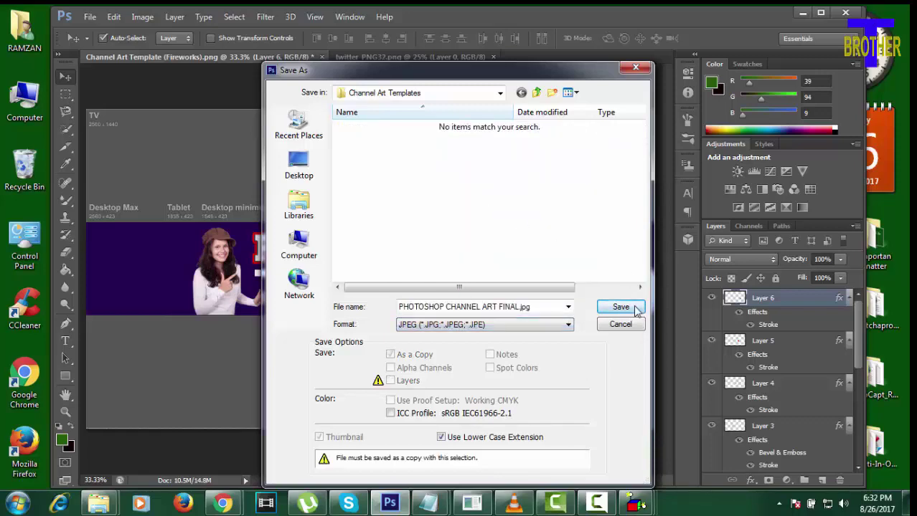
click(623, 307)
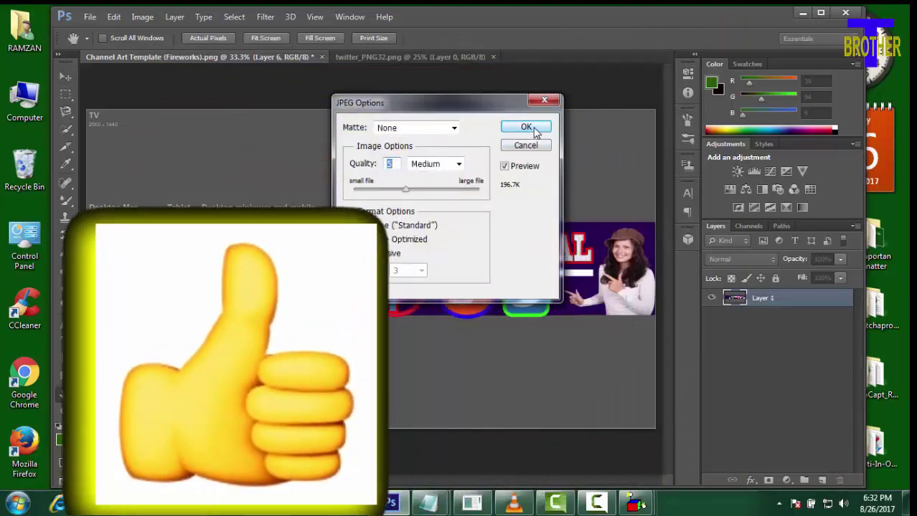
click(531, 128)
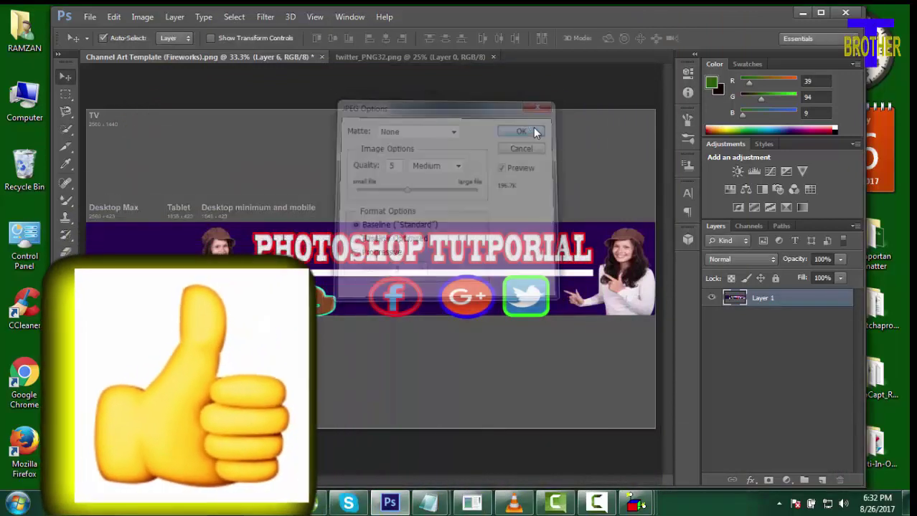
Minimize Photoshop, dismiss three script errors, and open PHOTOSHOP CHANNEL ART FINAL from Channel Art Templates
click(803, 14)
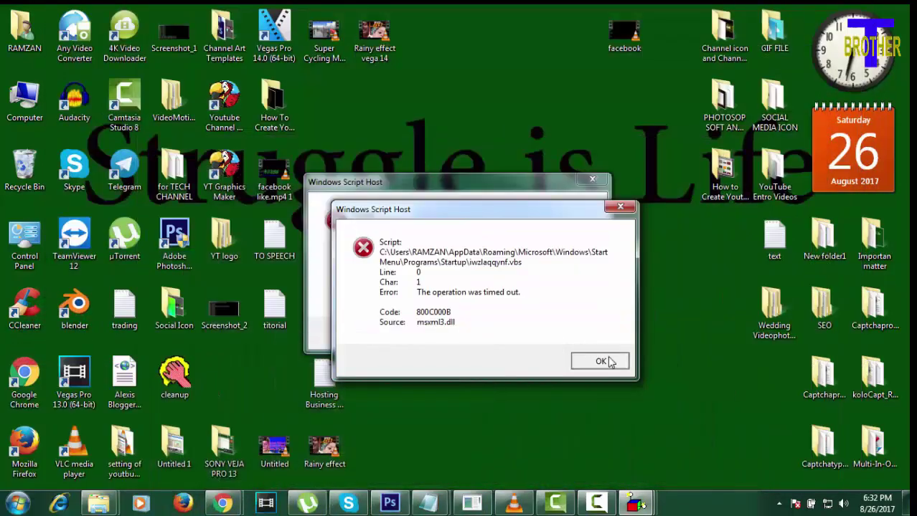
click(610, 361)
click(571, 334)
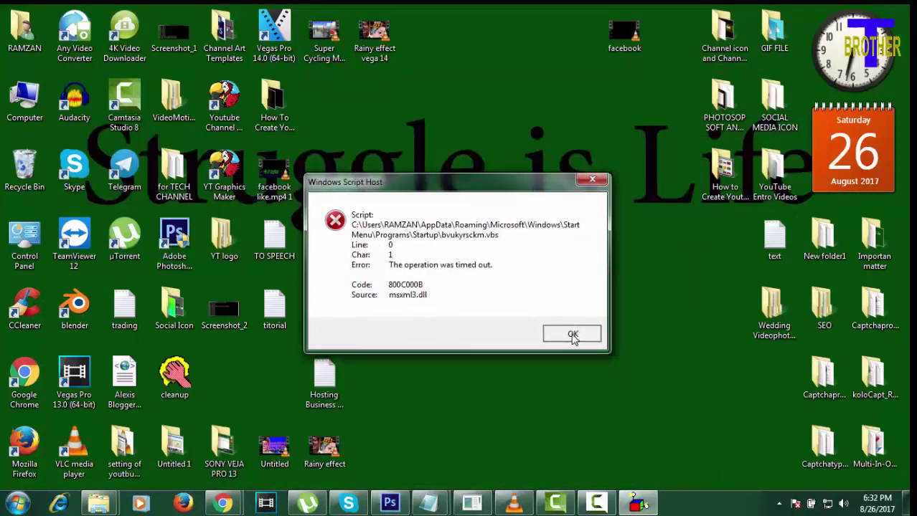
click(571, 335)
double_click(224, 32)
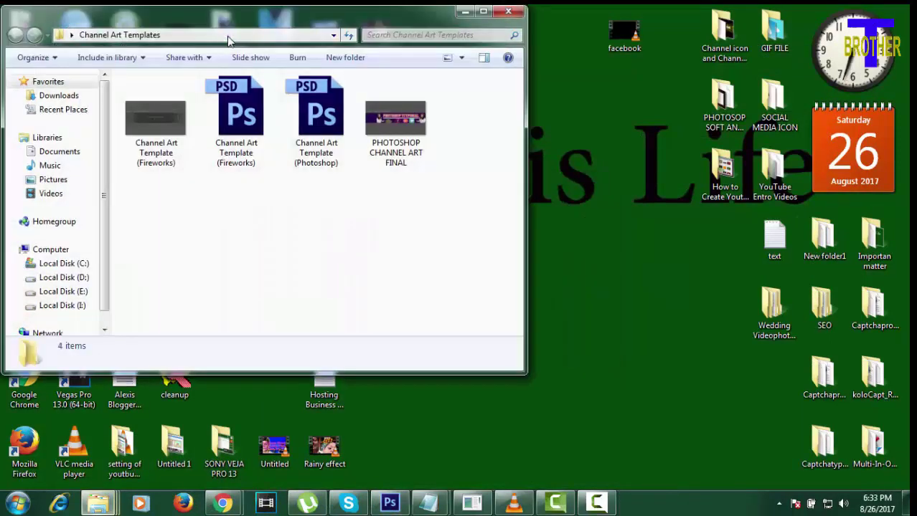
double_click(397, 129)
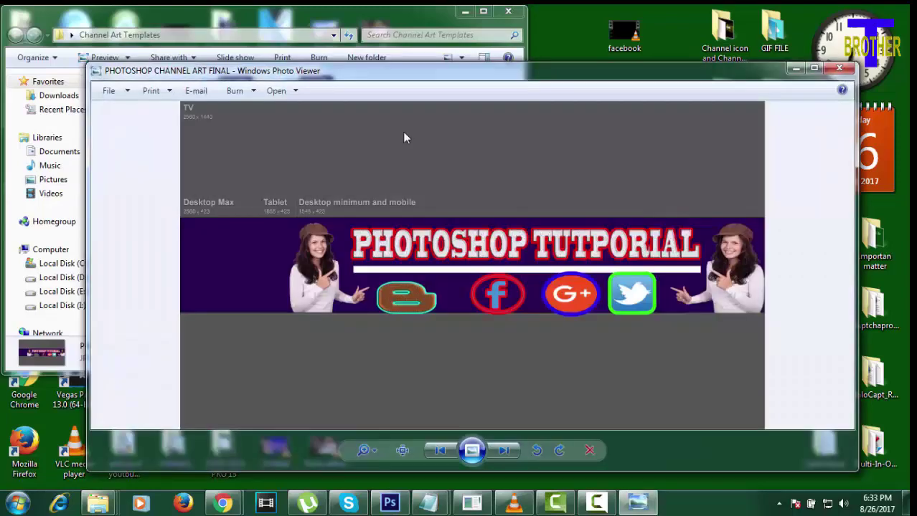